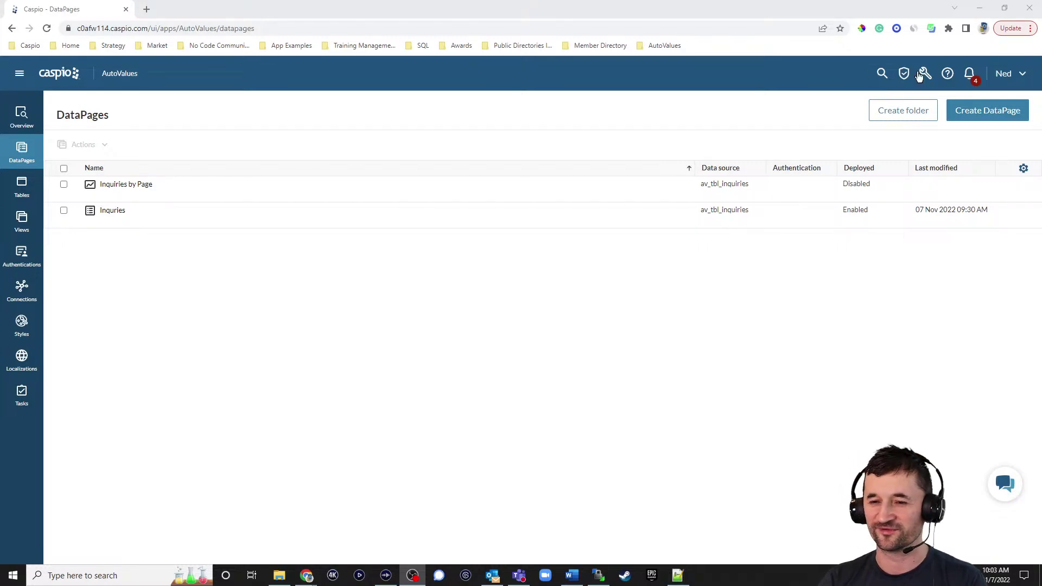
Bring the Chrome window with Caspio's AutoValues DataPages list to the front
click(316, 331)
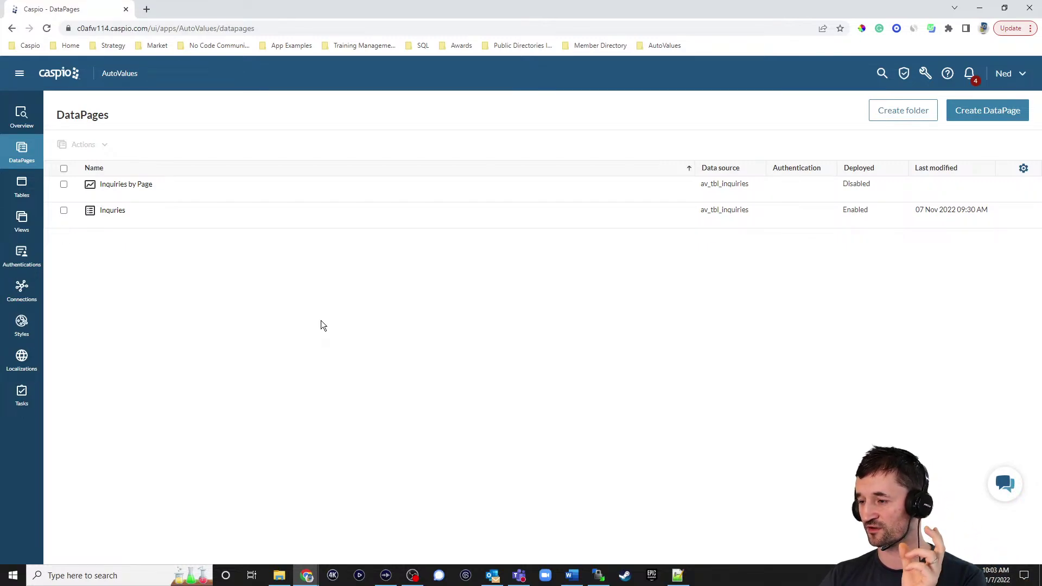
click(22, 188)
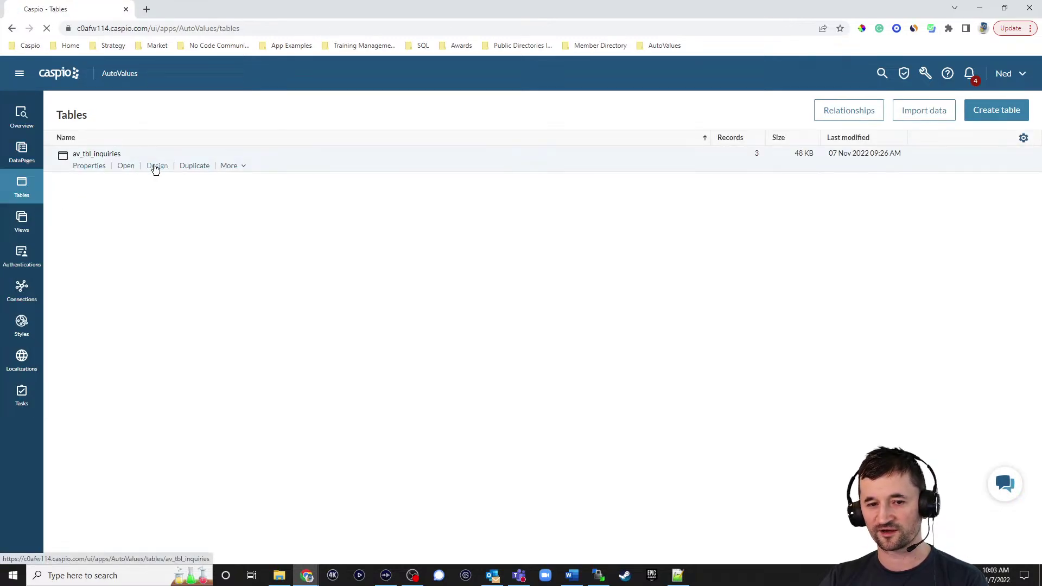
click(155, 166)
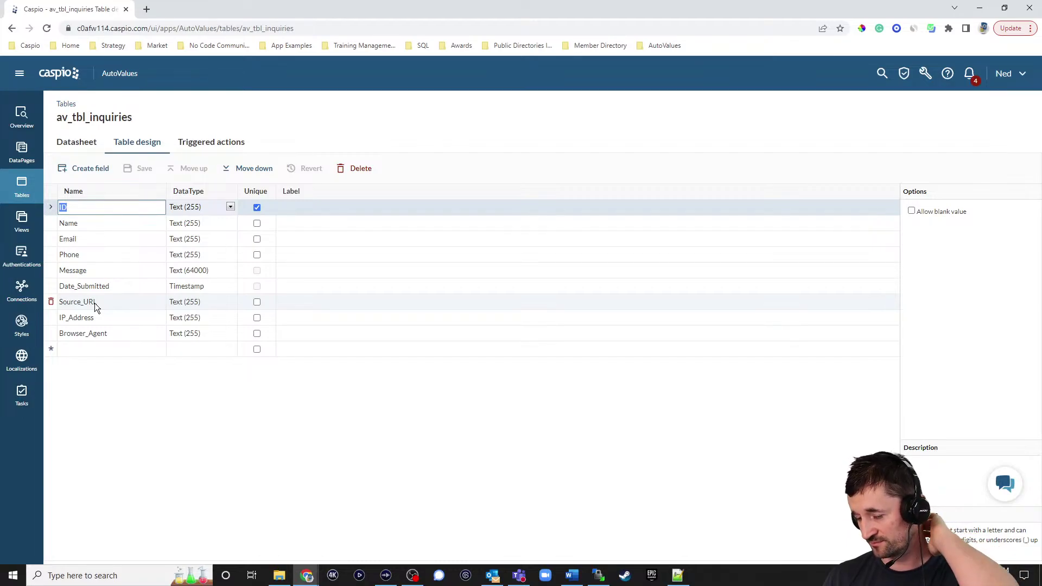
click(304, 31)
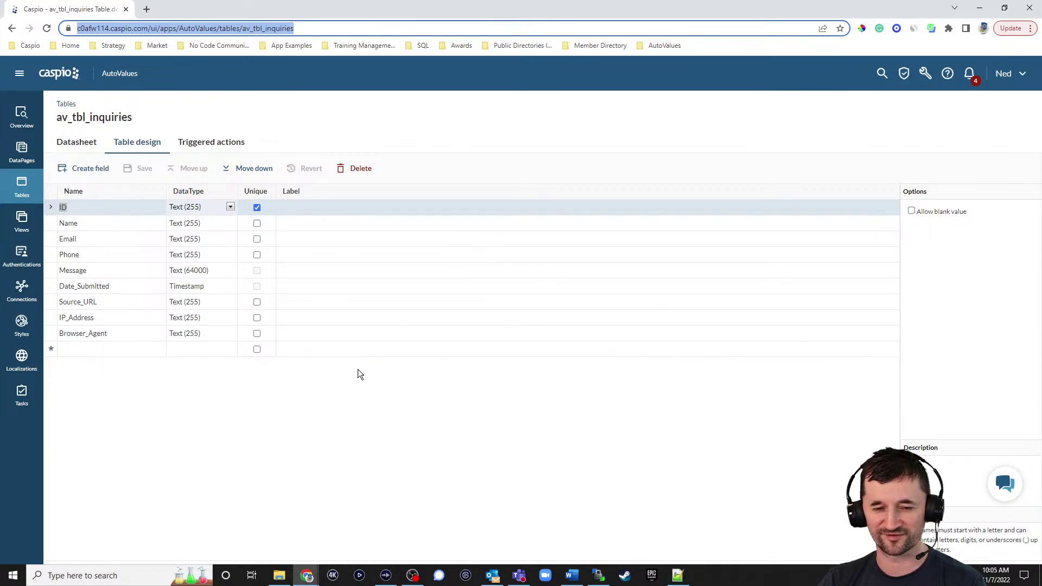
click(197, 398)
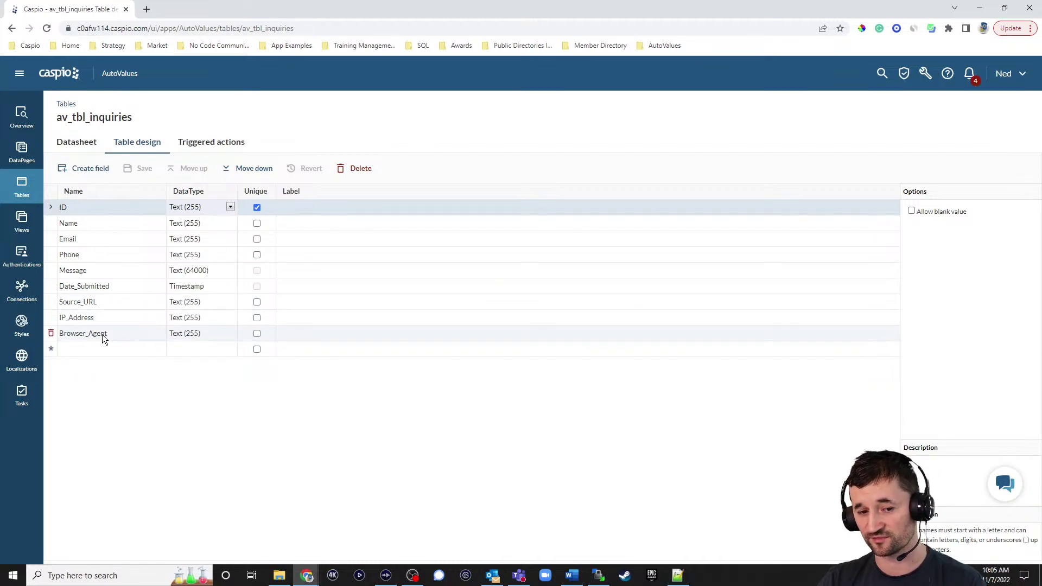
click(22, 151)
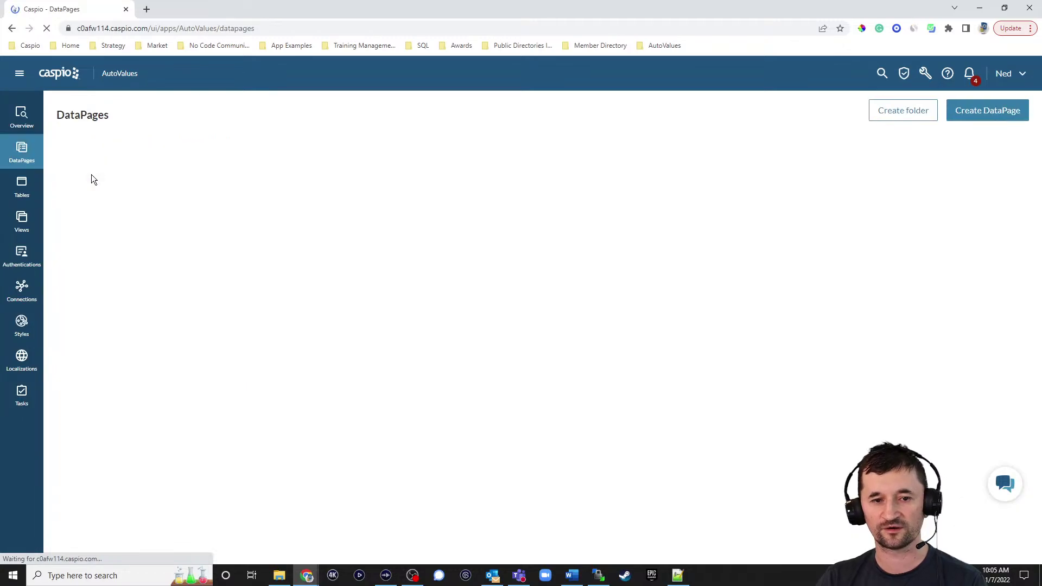
Edit the Inquries DataPage and add IP_Address to its selected fields
click(150, 222)
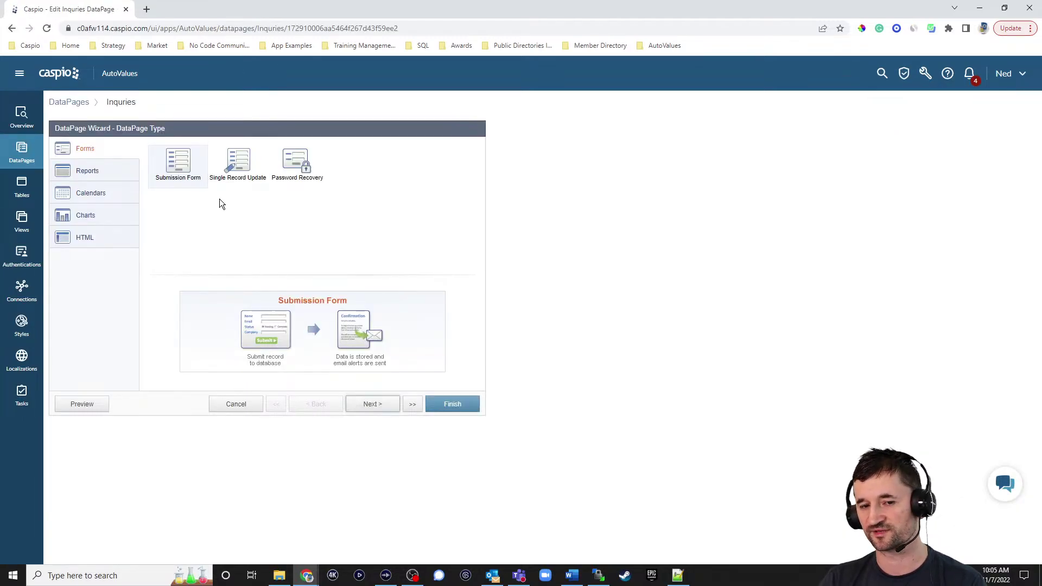
click(370, 403)
click(372, 405)
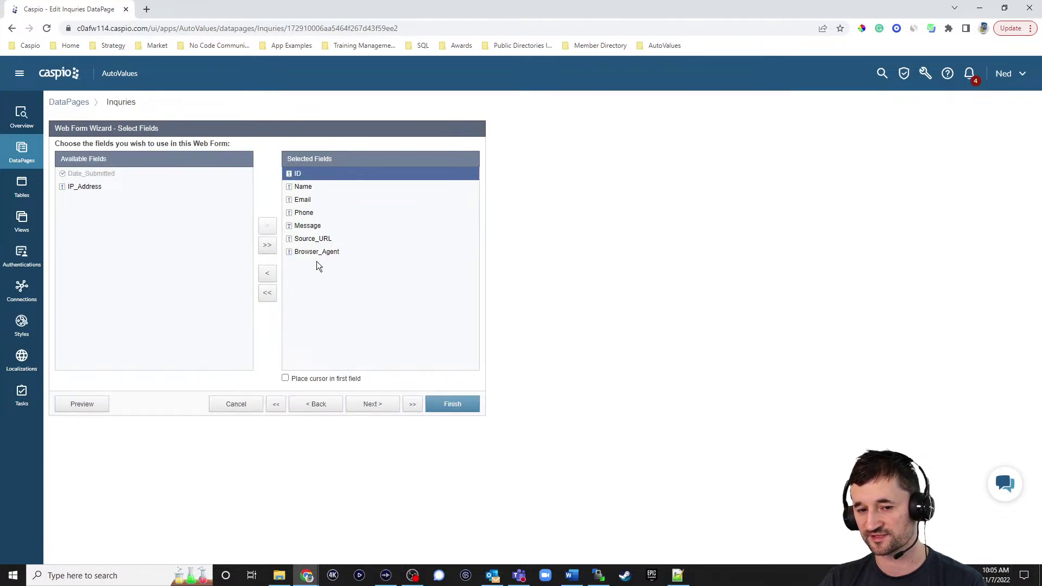
click(89, 189)
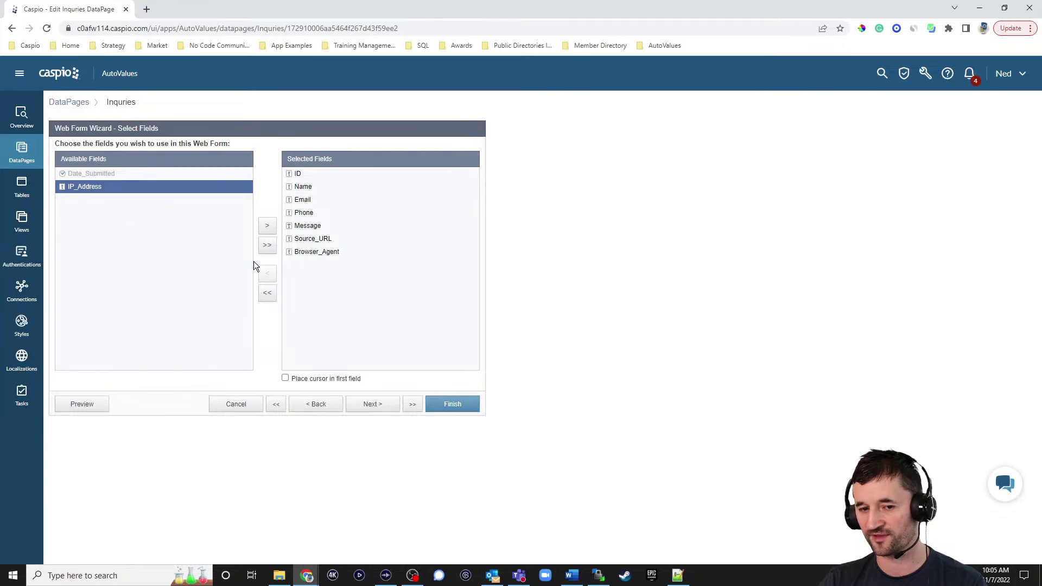
click(266, 228)
click(364, 404)
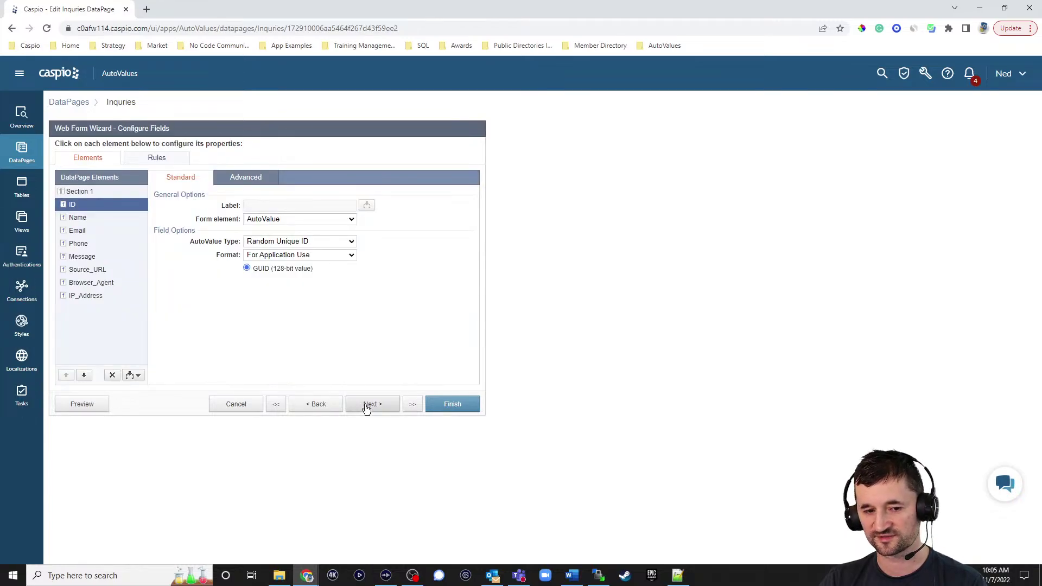
Keep Source_URL as an AutoValue of type DataPage Host
click(89, 270)
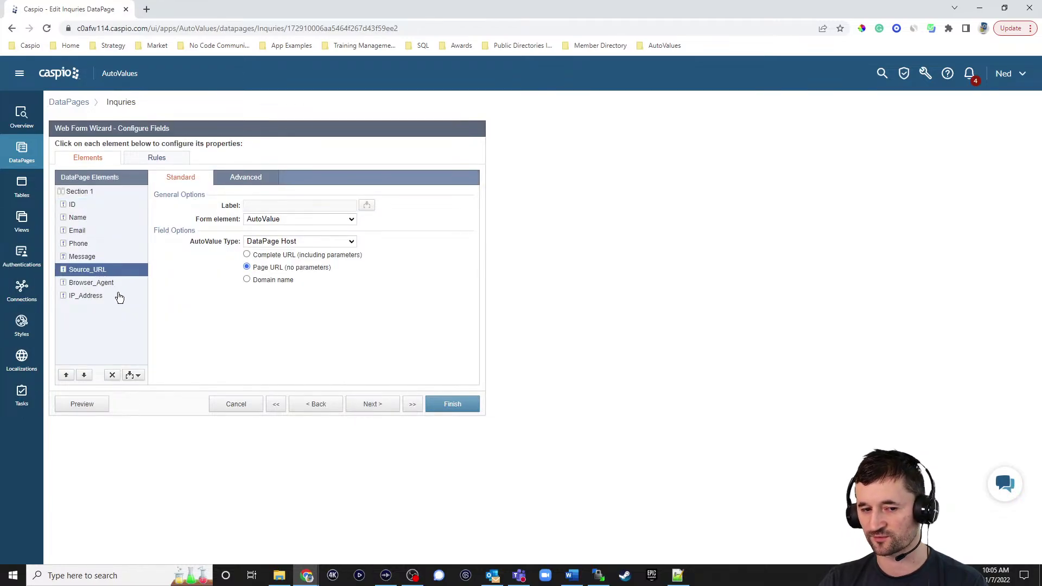
click(284, 219)
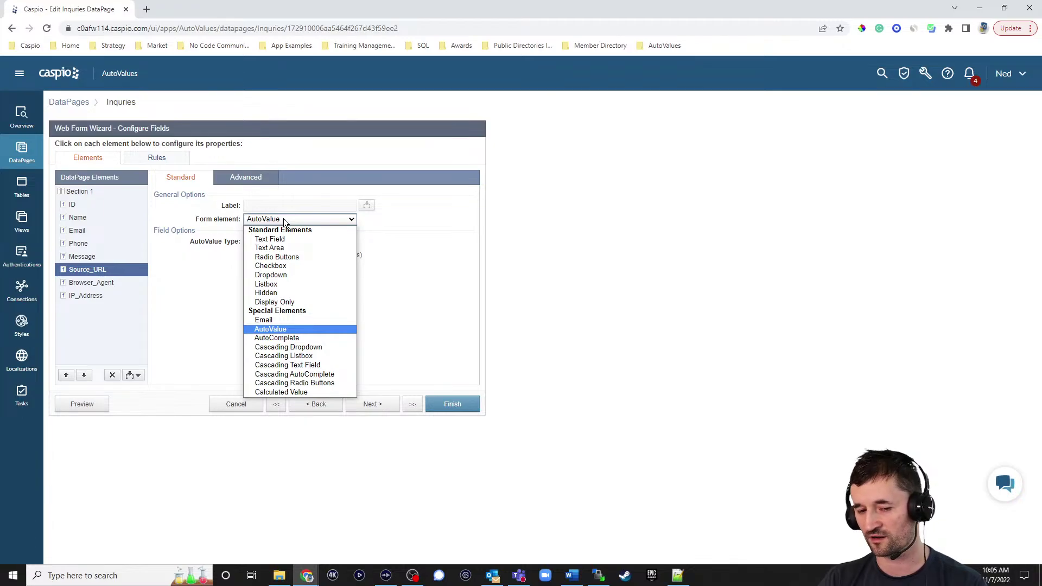
click(286, 330)
click(301, 242)
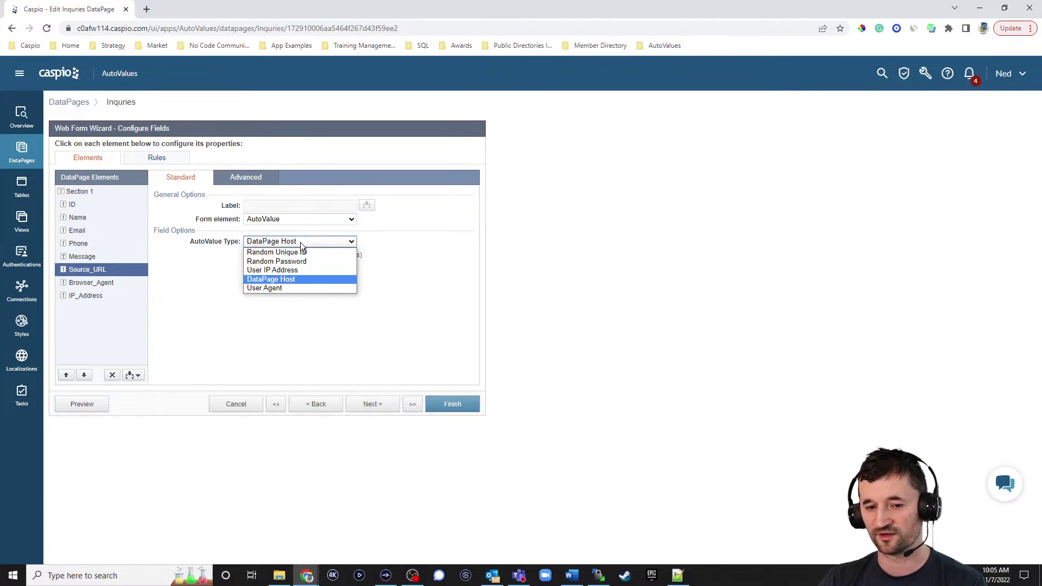
click(293, 280)
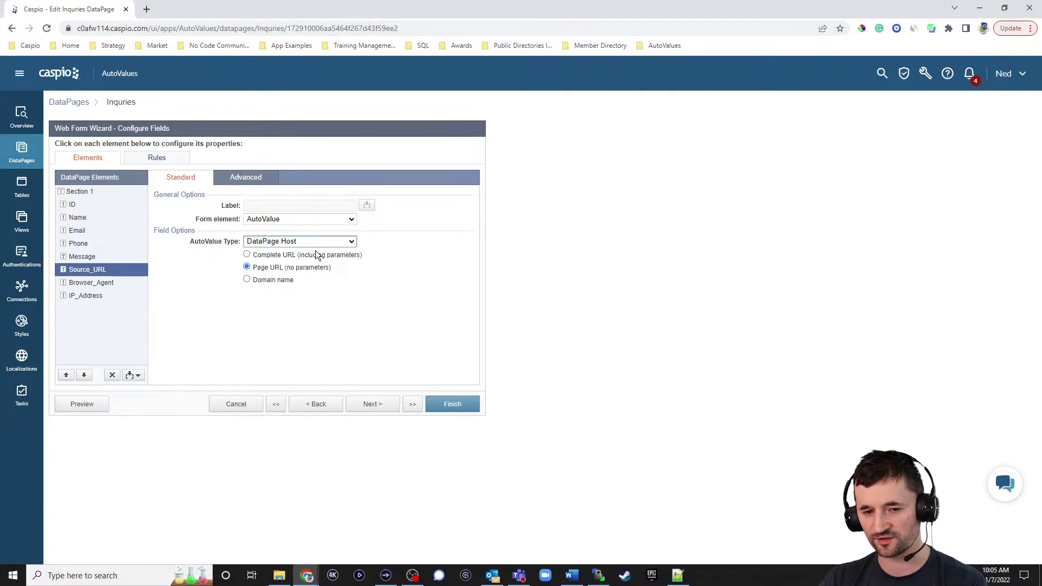
Keep Browser_Agent as an AutoValue capturing the User Agent
click(98, 283)
click(291, 216)
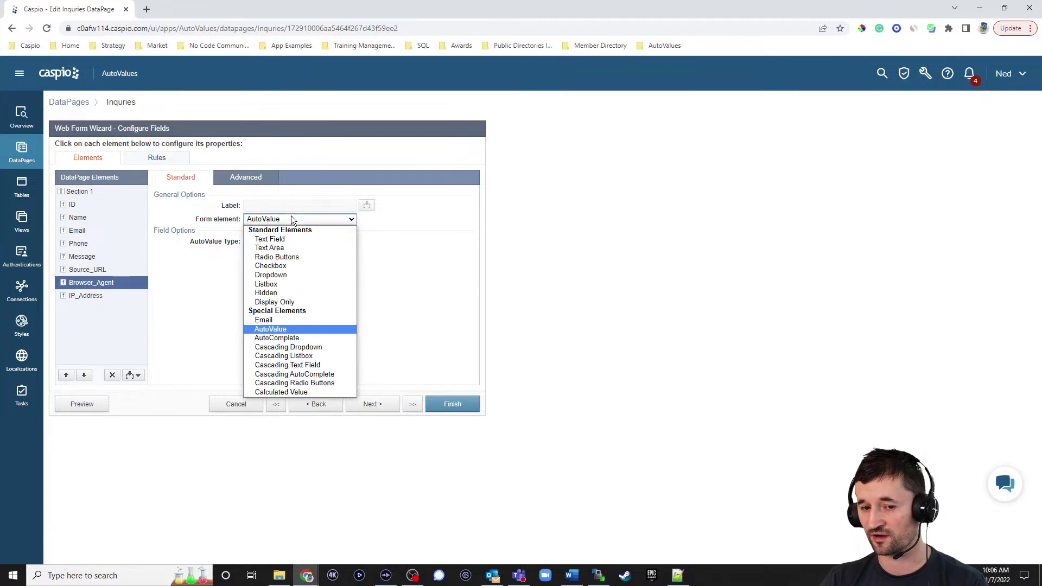
click(291, 216)
click(287, 245)
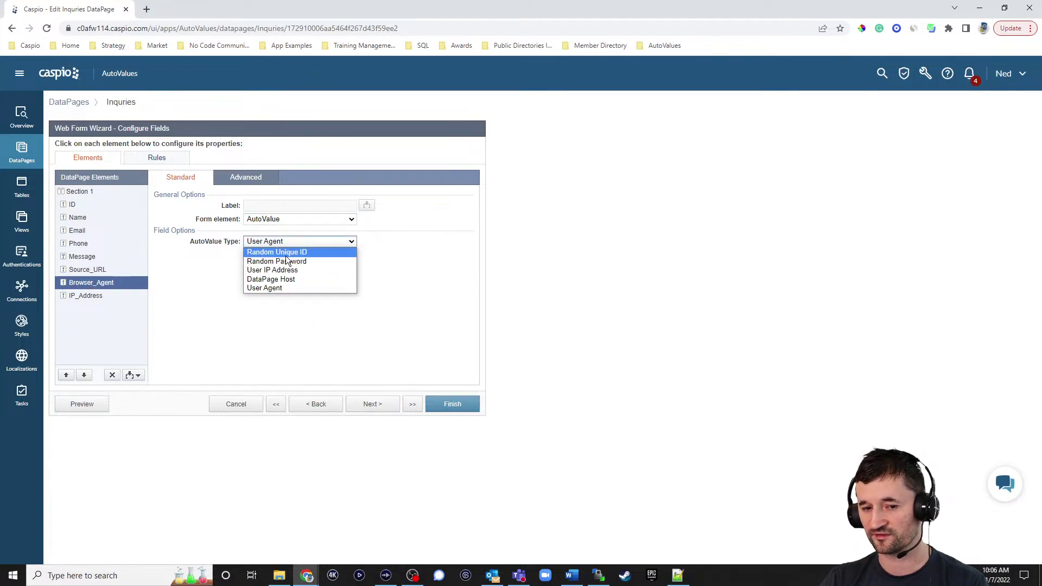
click(272, 288)
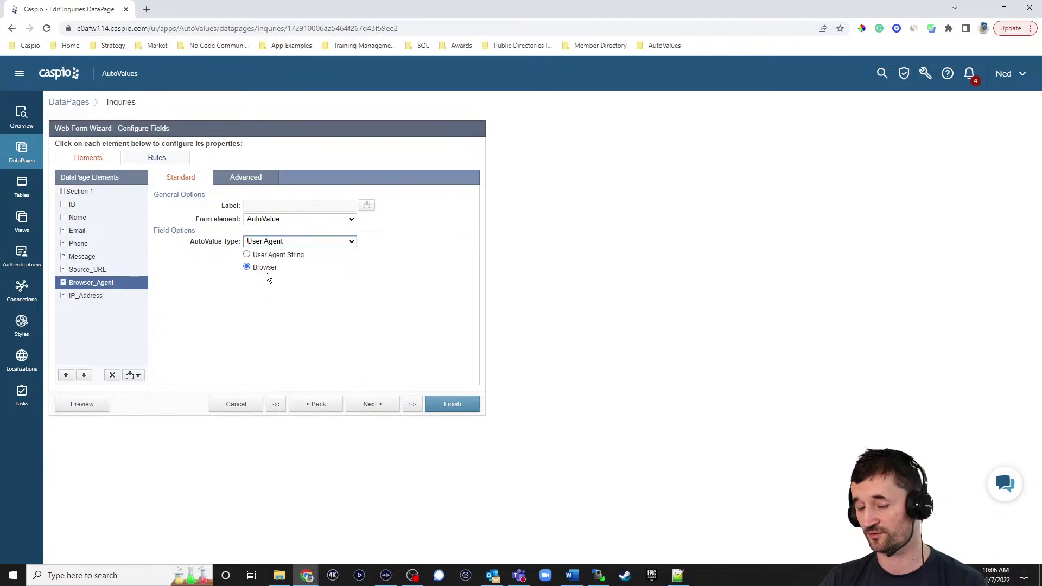
Set IP_Address to a User IP Address AutoValue, then delete the field from the form
click(92, 298)
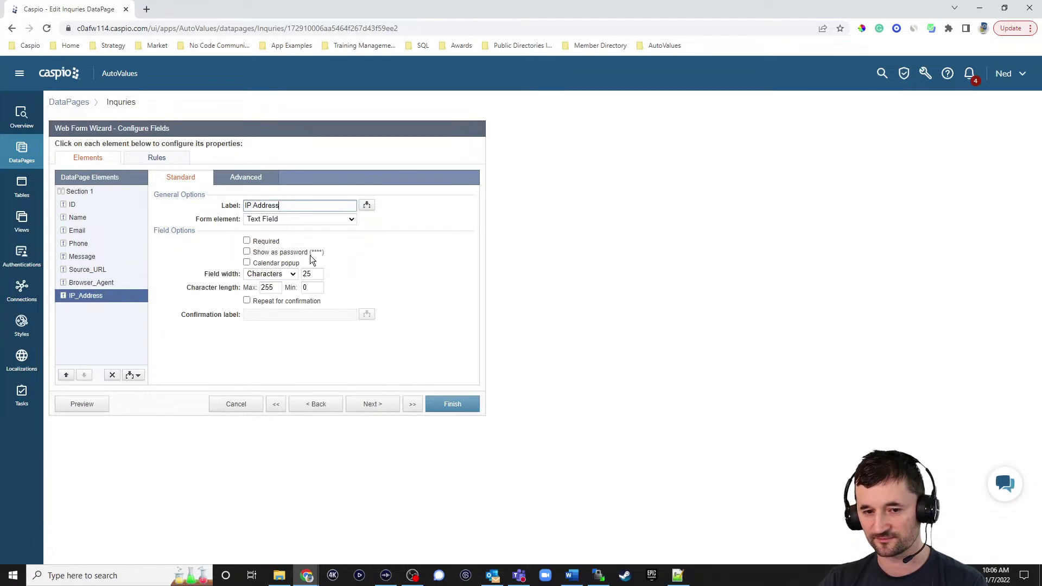
click(292, 220)
click(274, 327)
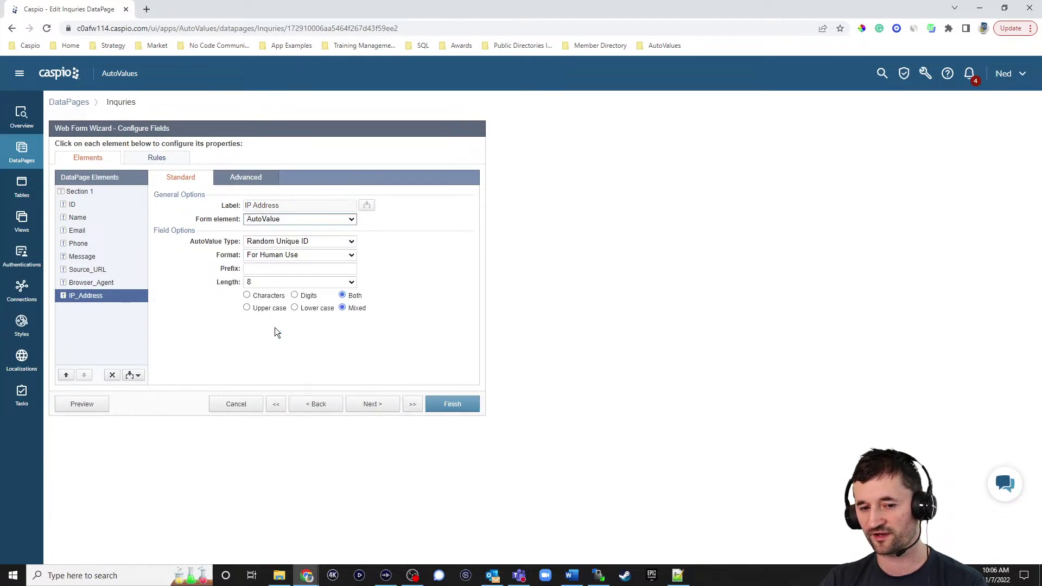
click(283, 242)
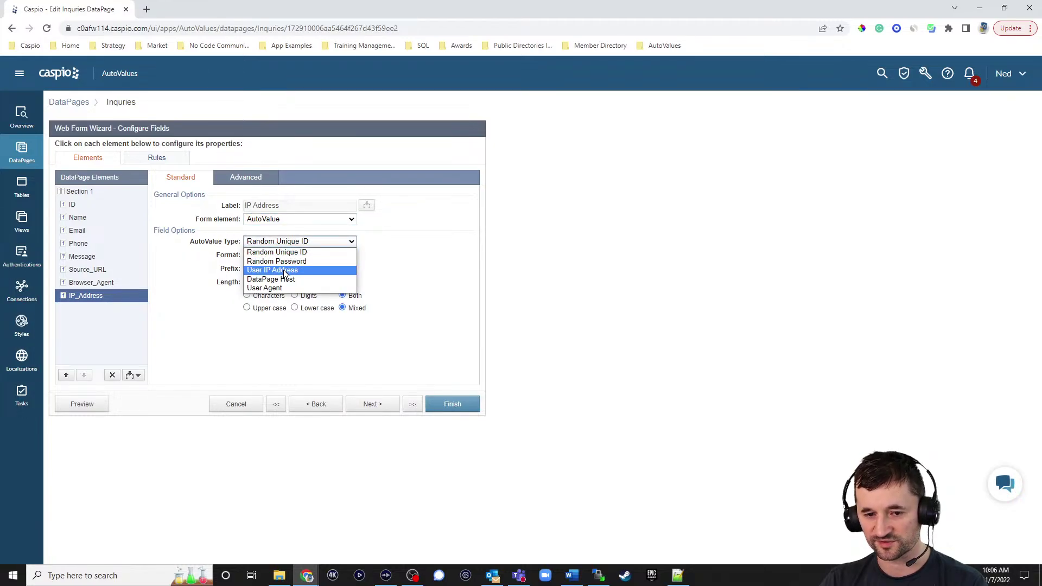
click(285, 271)
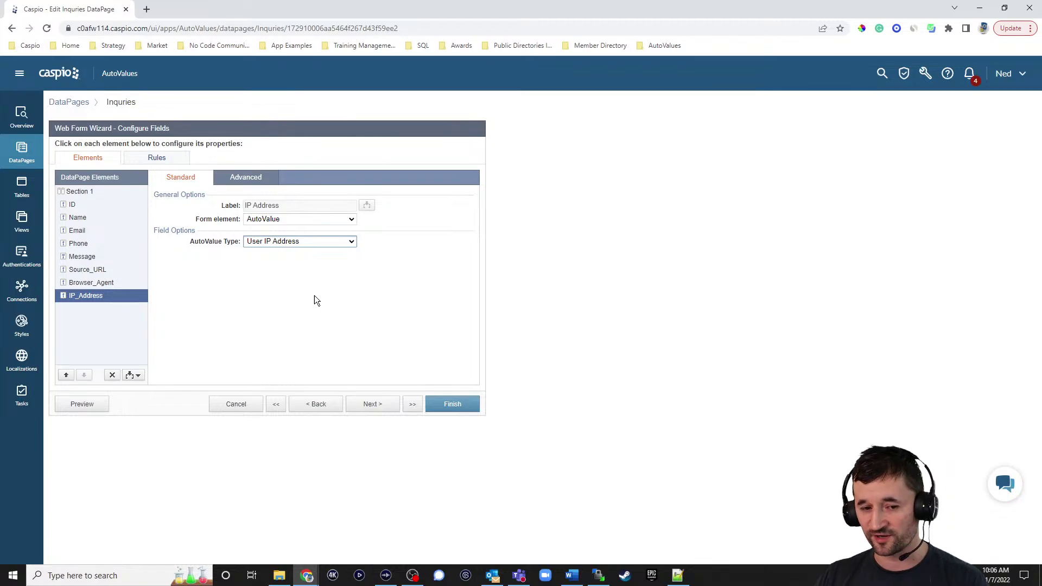
click(112, 375)
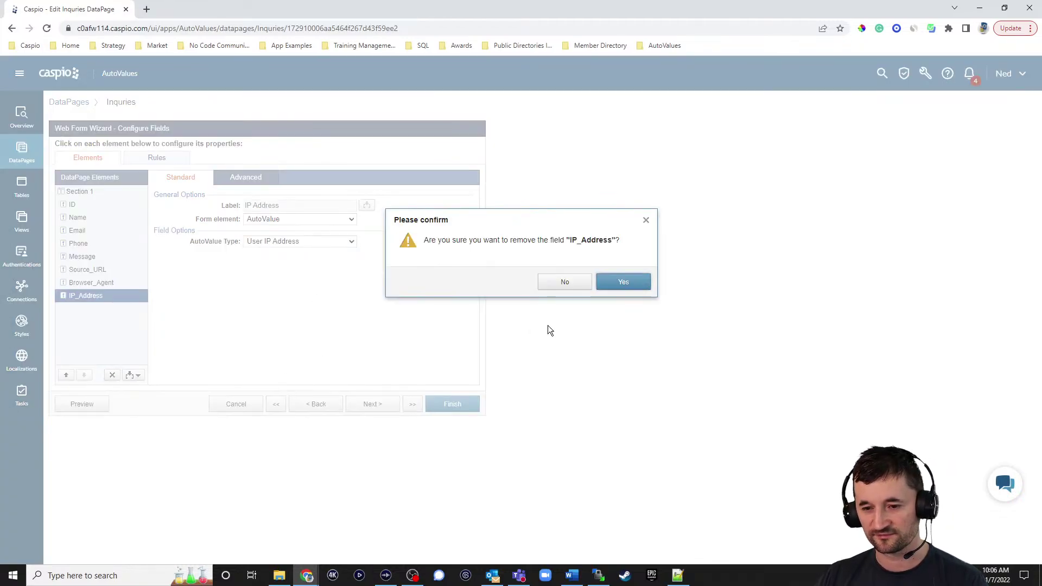
click(623, 282)
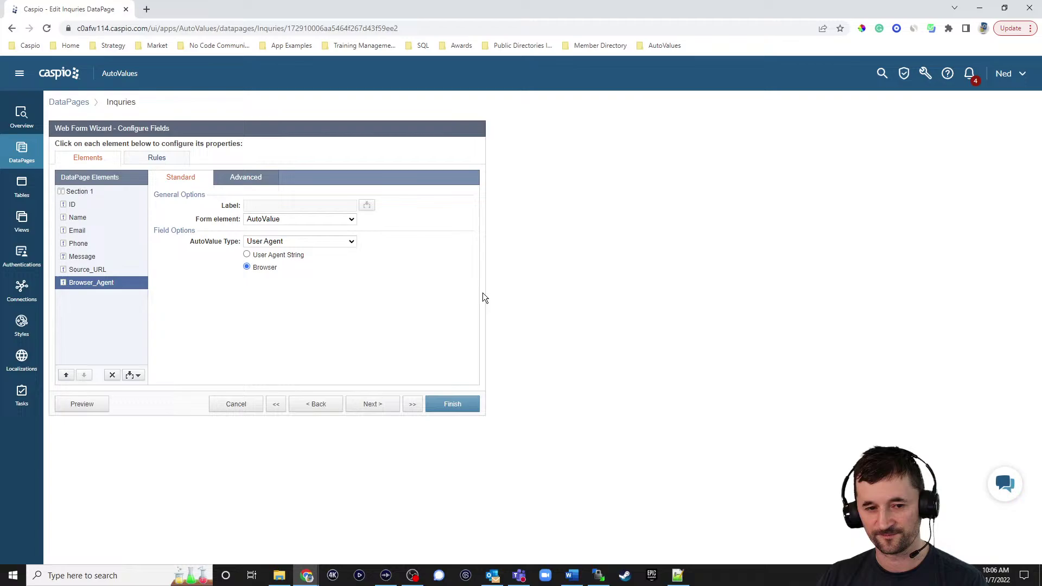
Change the ID field's Random Unique ID format to For Application Use (GUID 128-bit)
click(73, 209)
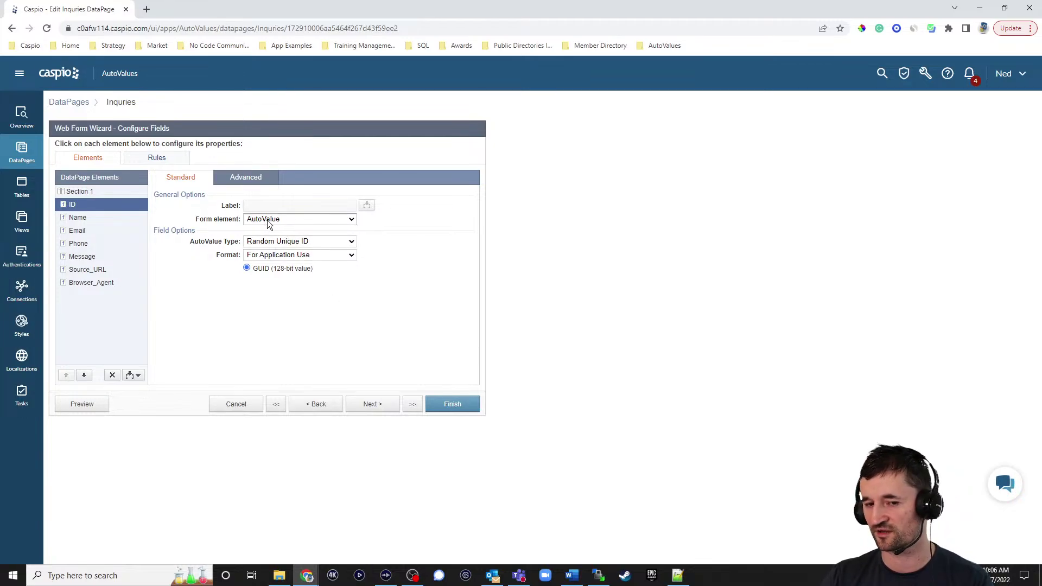
click(287, 241)
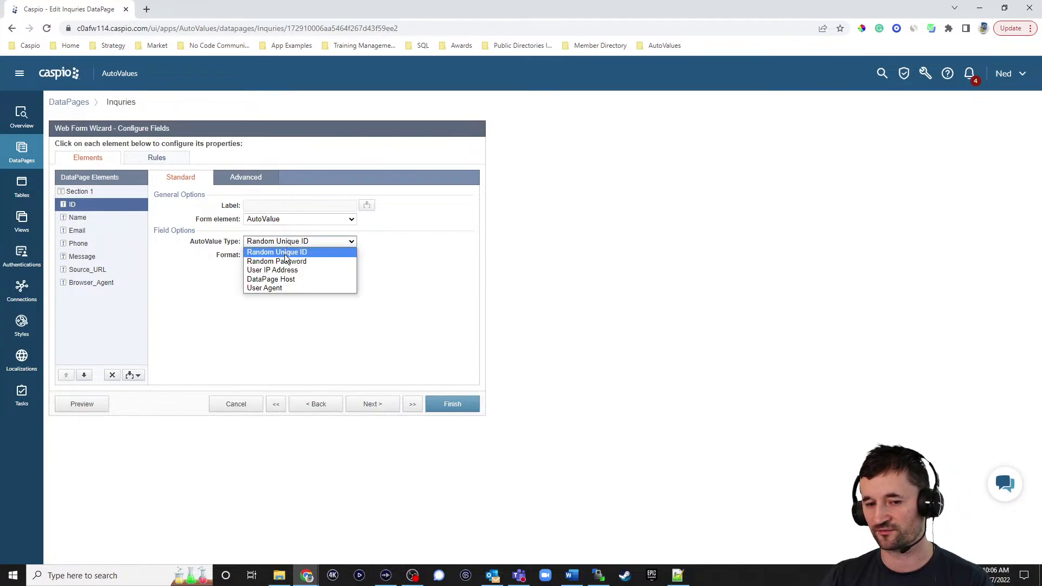
click(286, 254)
click(286, 256)
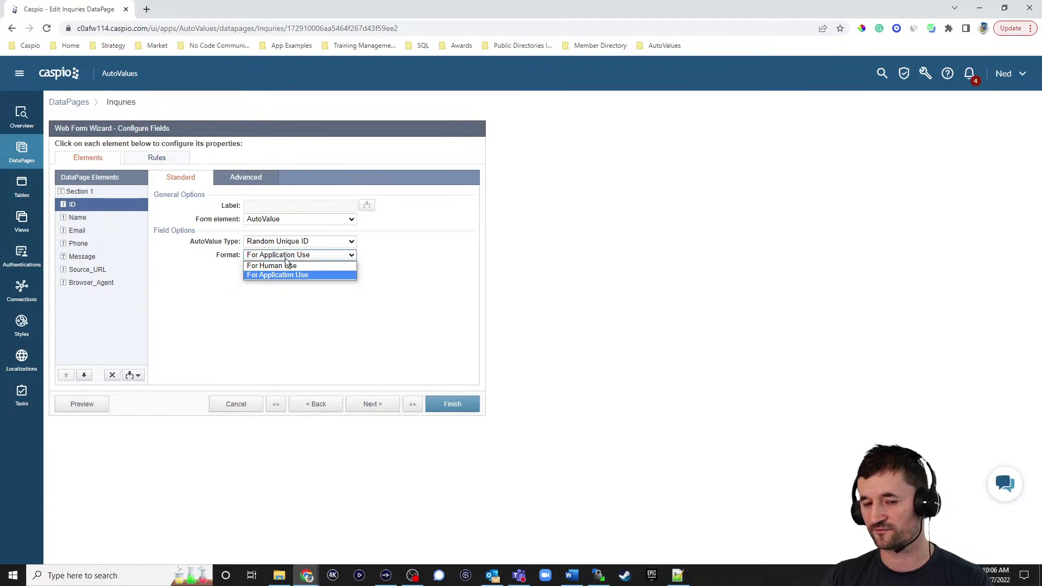
click(287, 266)
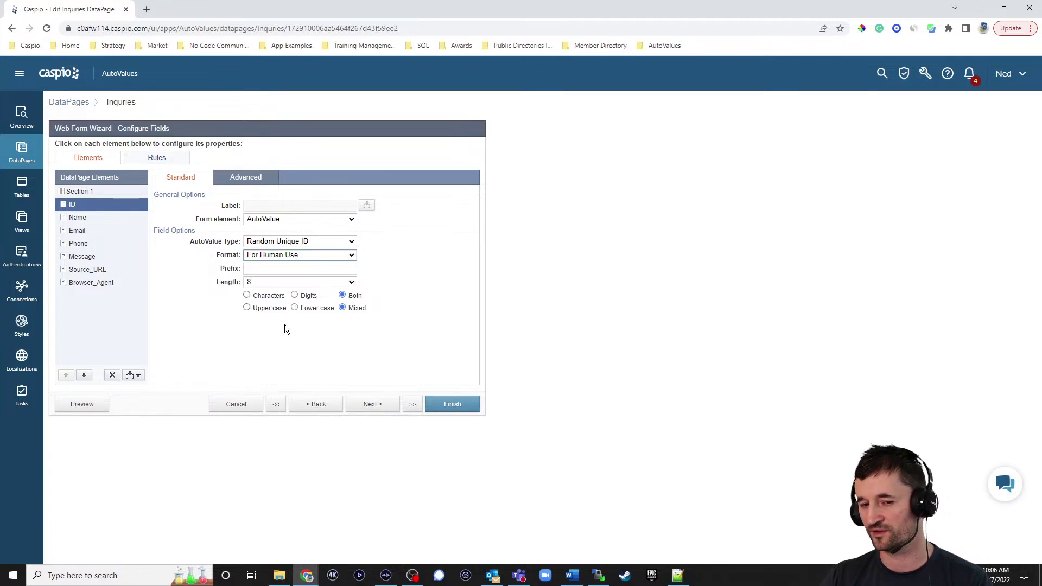
click(297, 258)
click(298, 273)
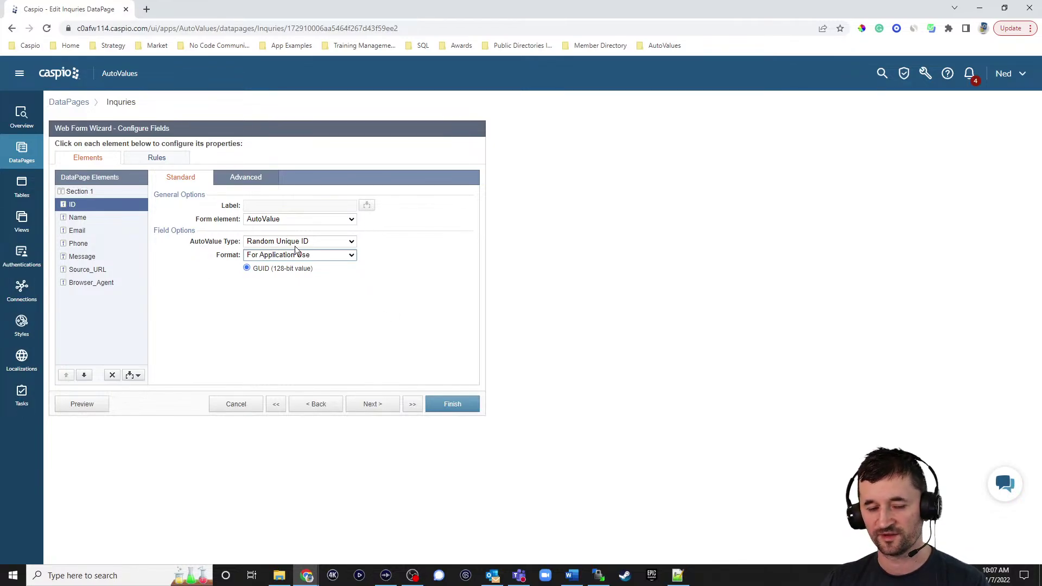
Finish the Inquries DataPage, then delete all records from the av_tbl_inquiries table
click(448, 409)
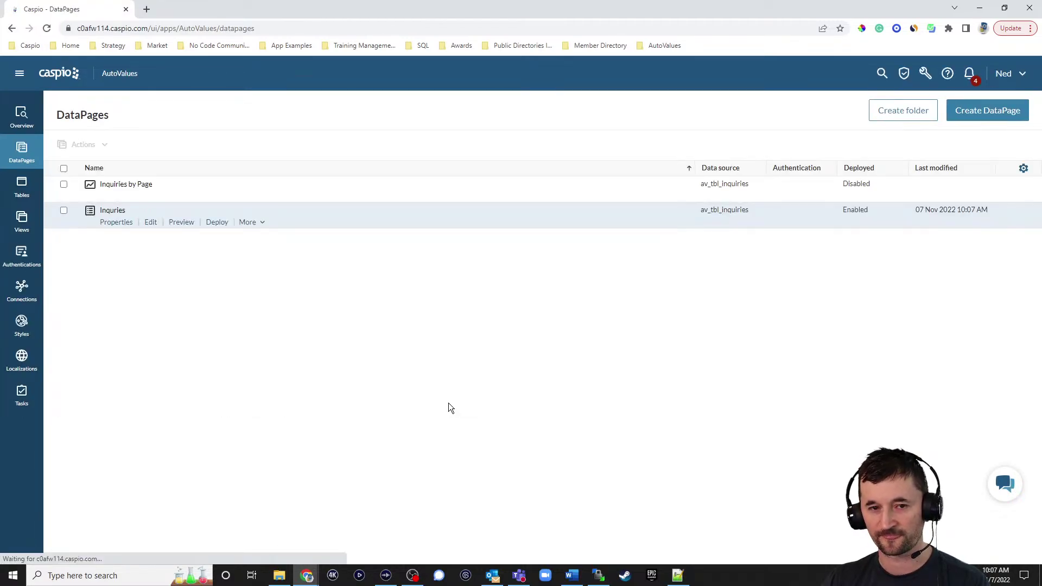
click(23, 196)
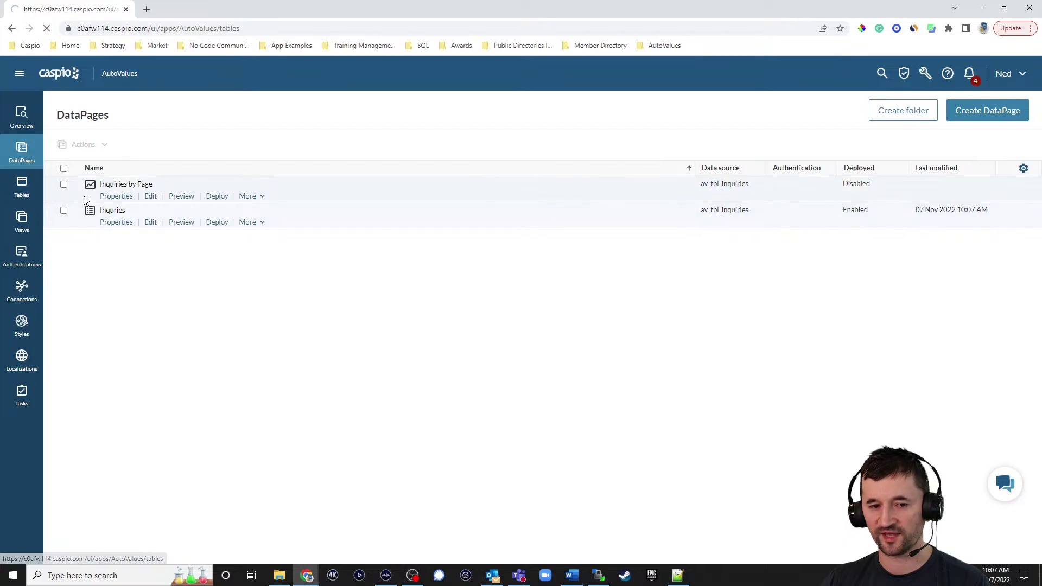
click(127, 166)
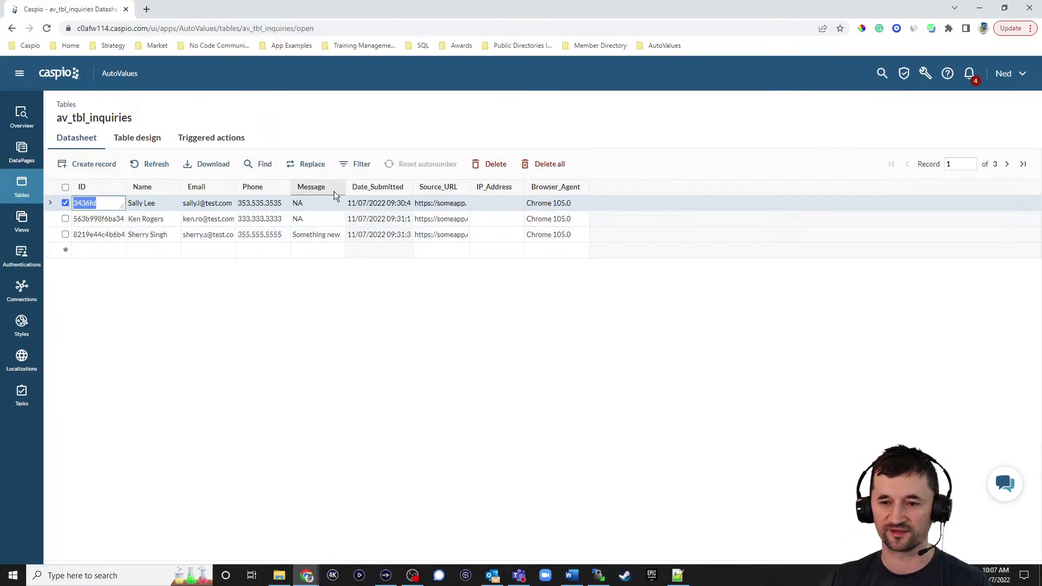
click(545, 165)
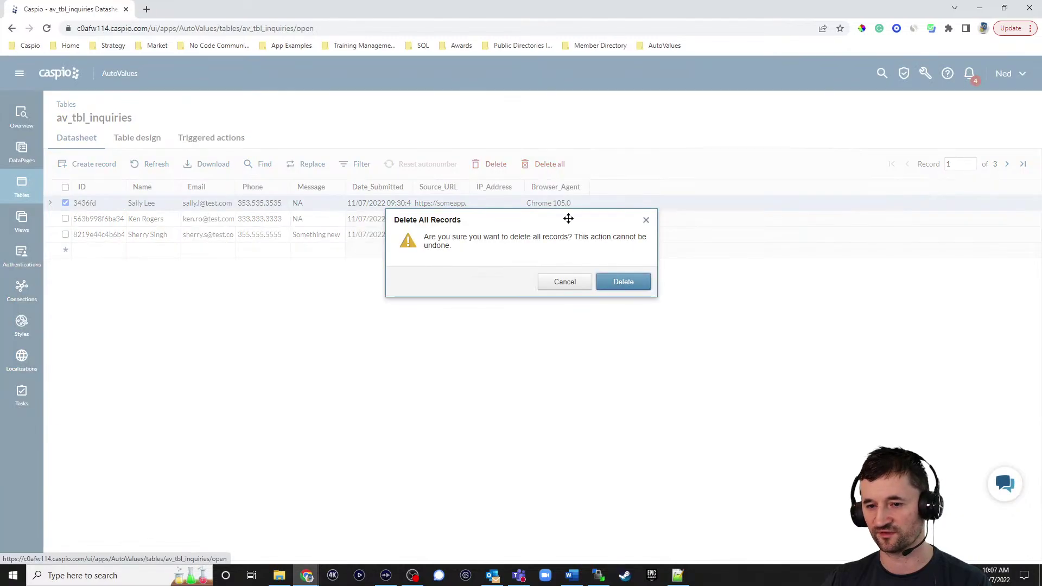
click(614, 284)
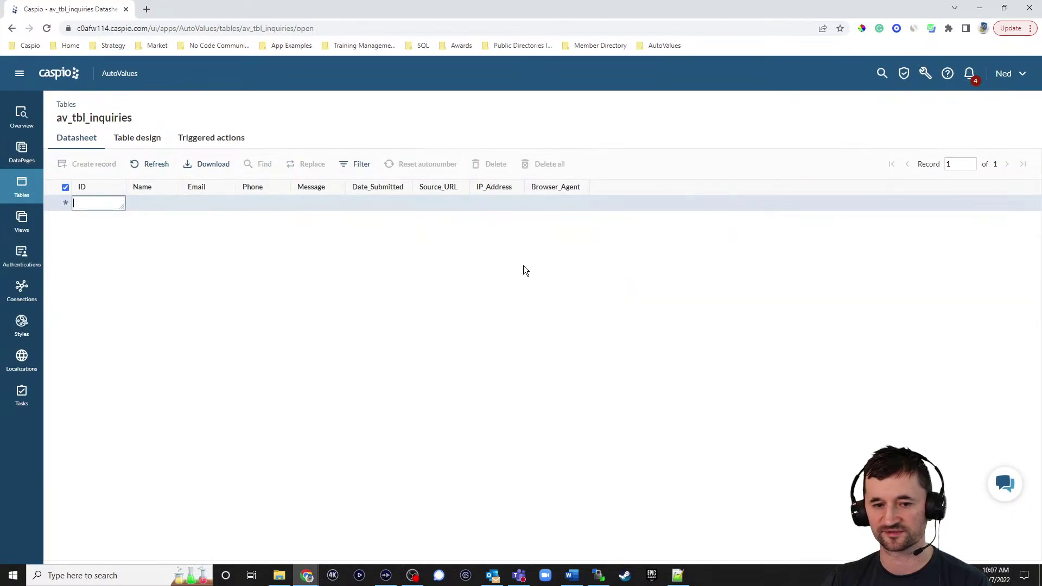
Open the index.html and createticket.html test pages from the AutoValues bookmarks in new tabs
click(146, 9)
click(660, 45)
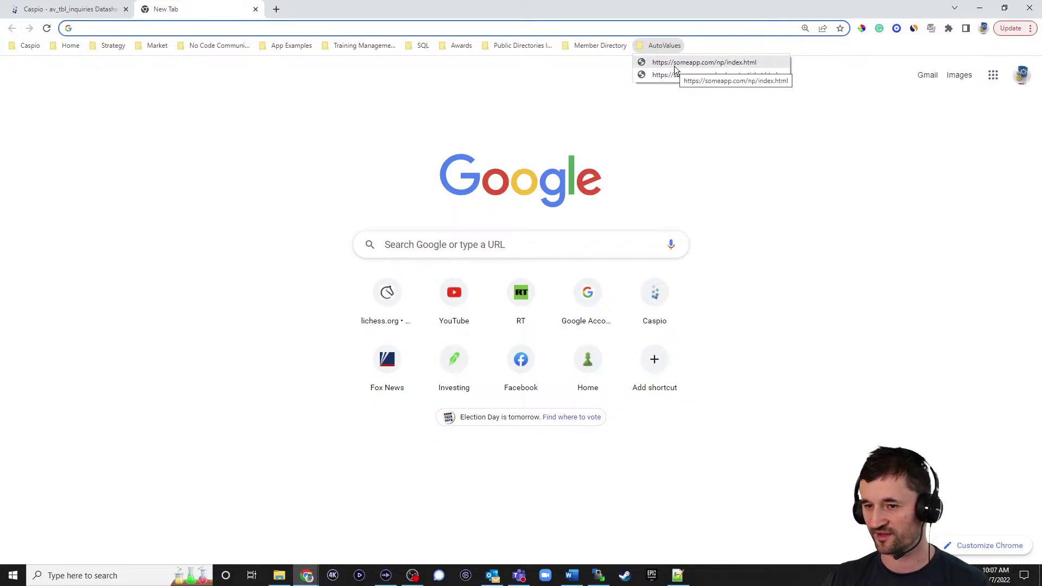
click(674, 64)
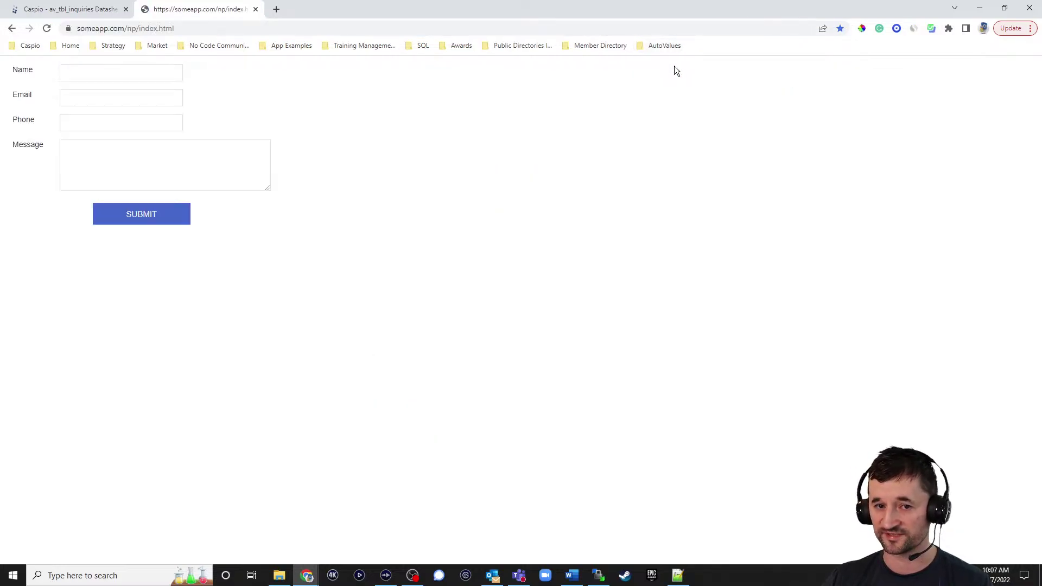
click(278, 9)
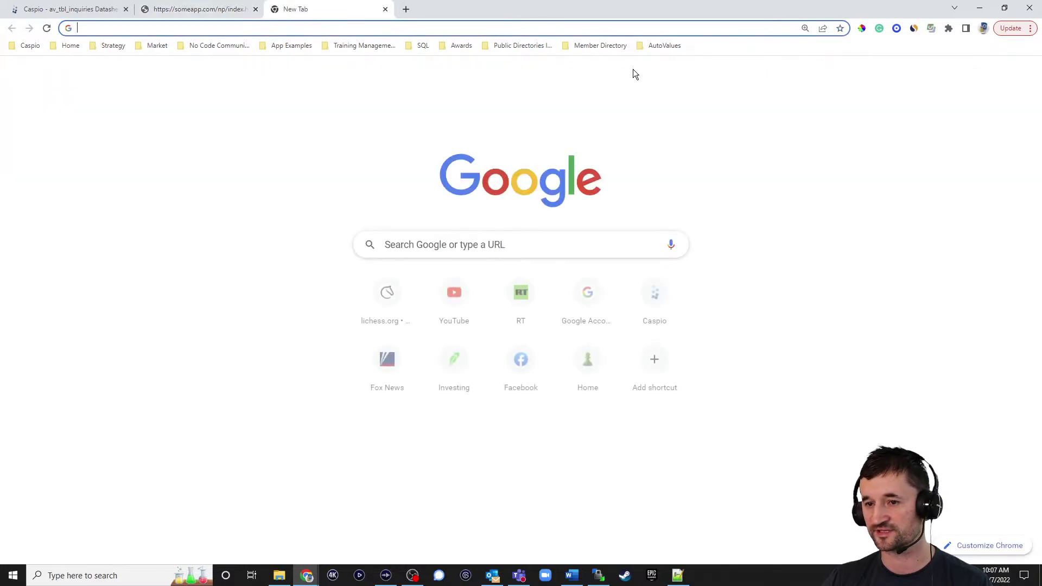
click(659, 45)
click(668, 76)
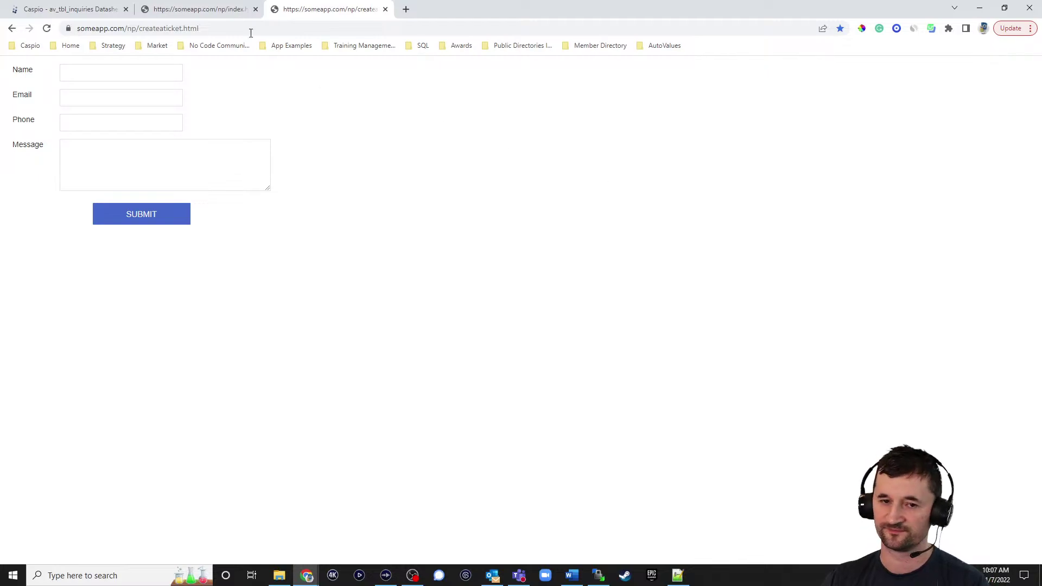
Submit a test inquiry with a contact's name and email from the index.html page
click(198, 9)
click(122, 67)
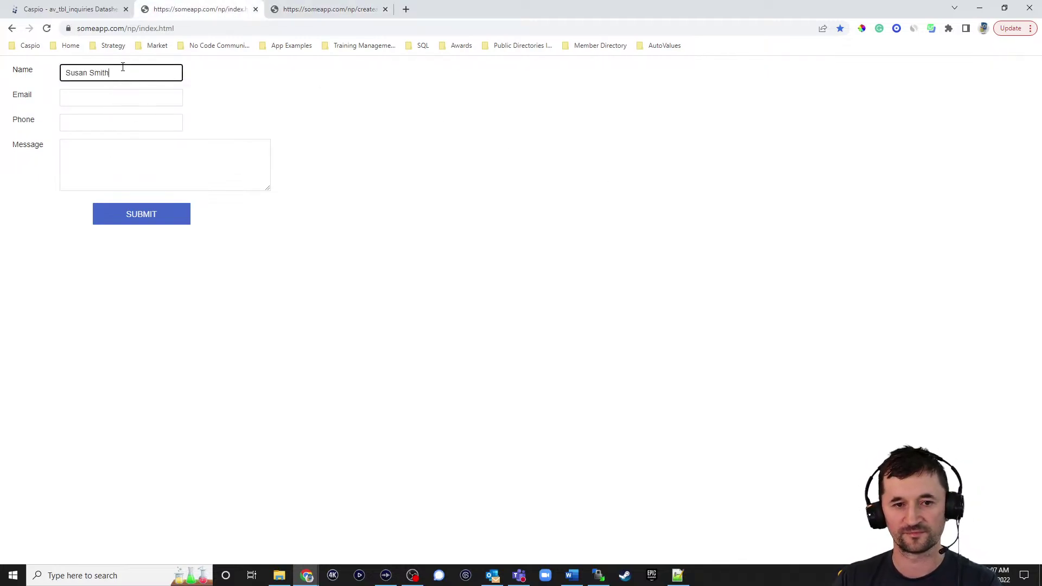
key(Tab)
text(susan.)
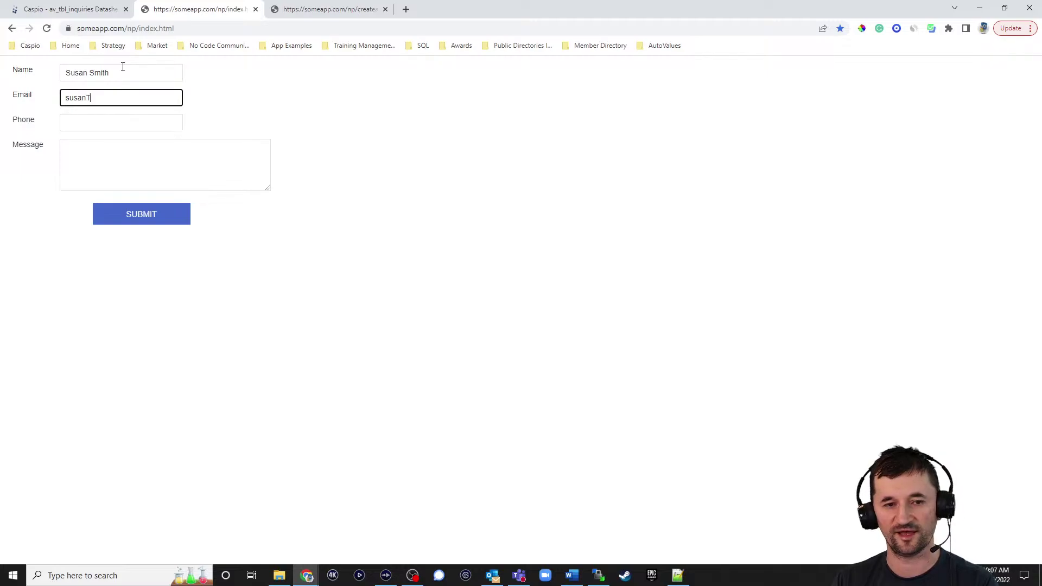
key(BackSpace)
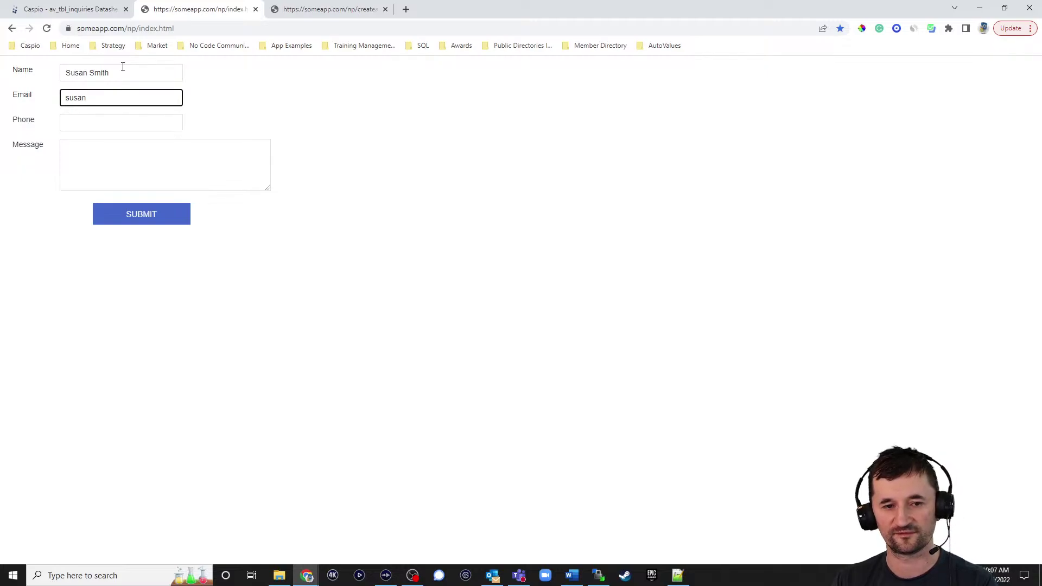
text(@test.com)
key(Tab)
key(Tab)
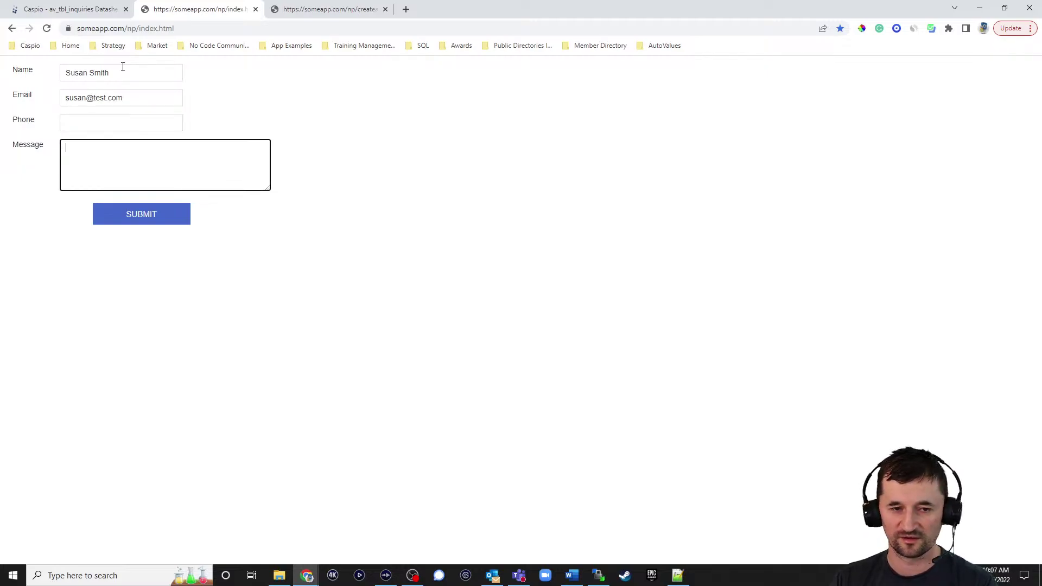
click(142, 219)
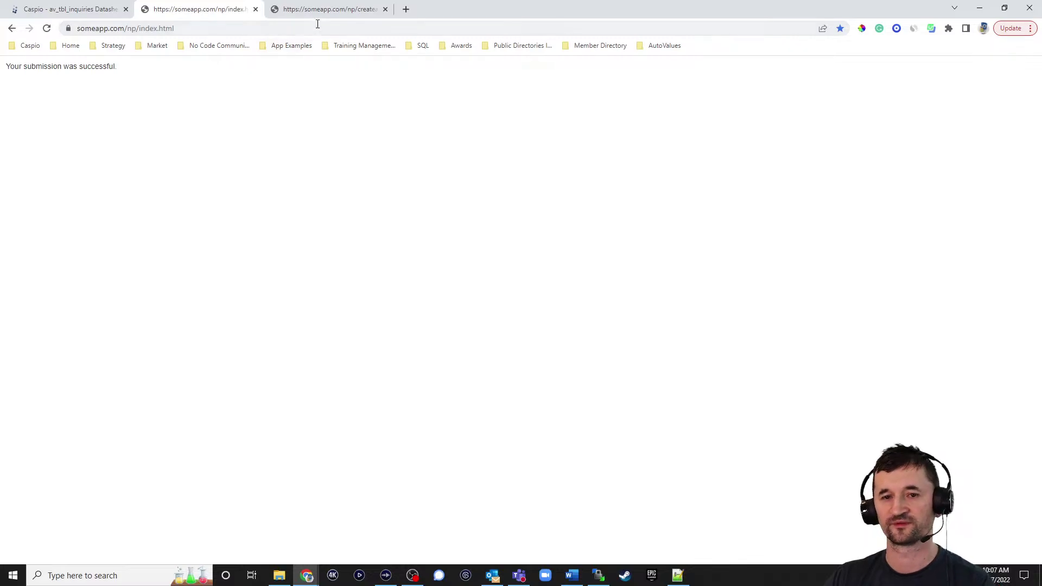
Submit a second test inquiry from createticket.html, then return to the Caspio datasheet
click(327, 9)
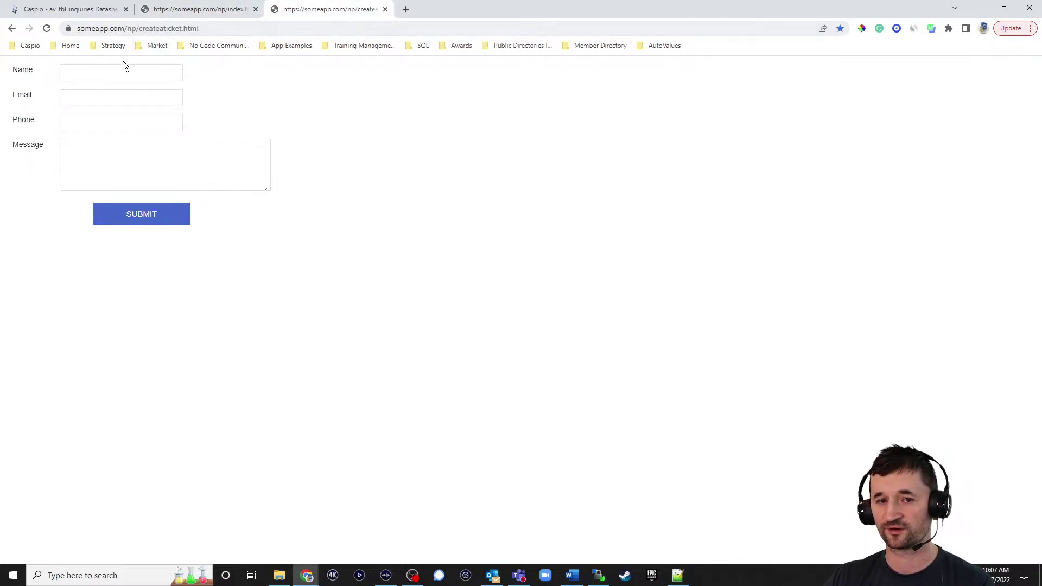
click(107, 69)
key(Tab)
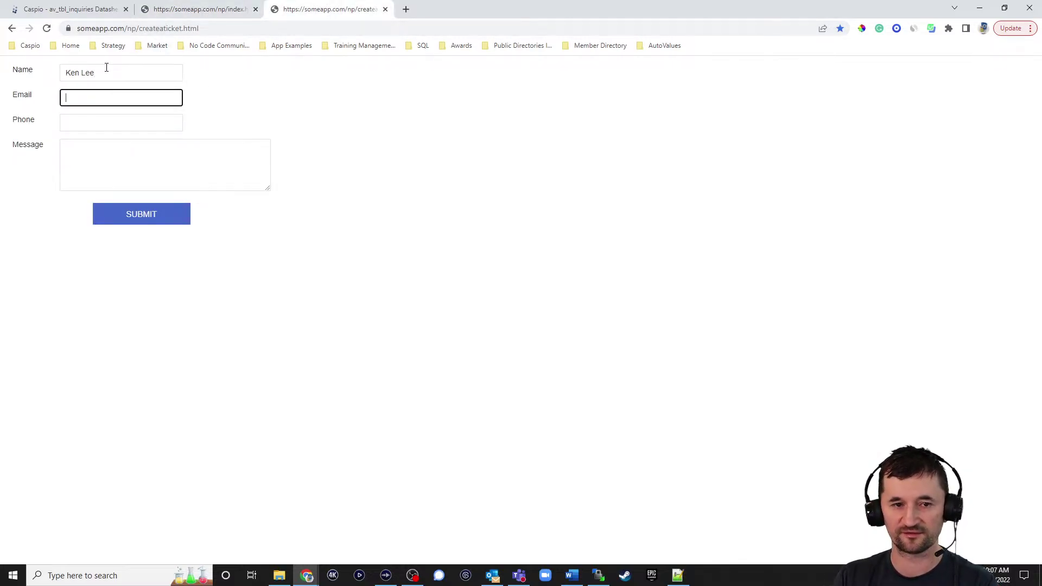
text(ken@test.com)
key(Tab)
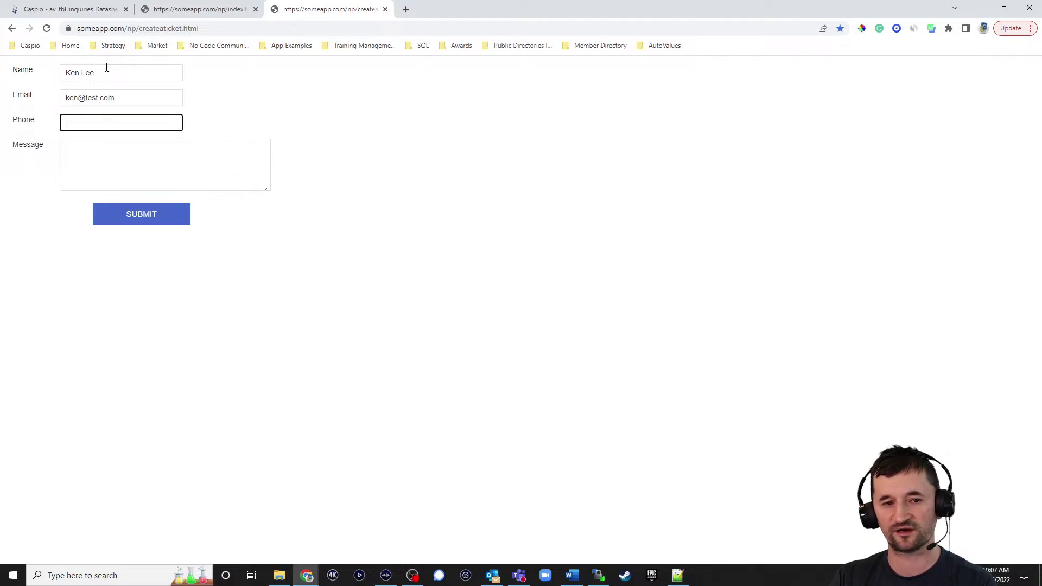
click(142, 216)
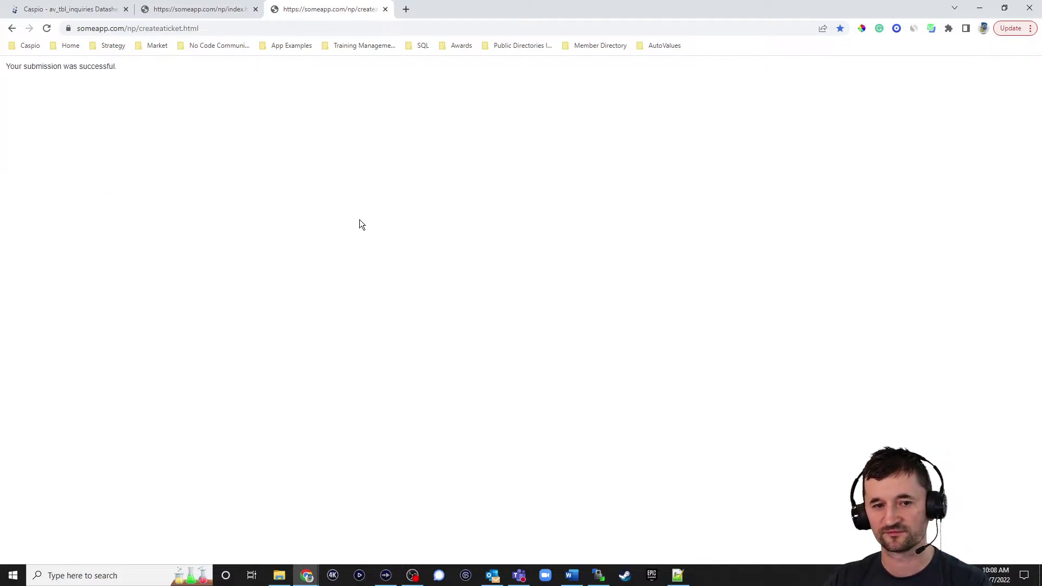
click(90, 9)
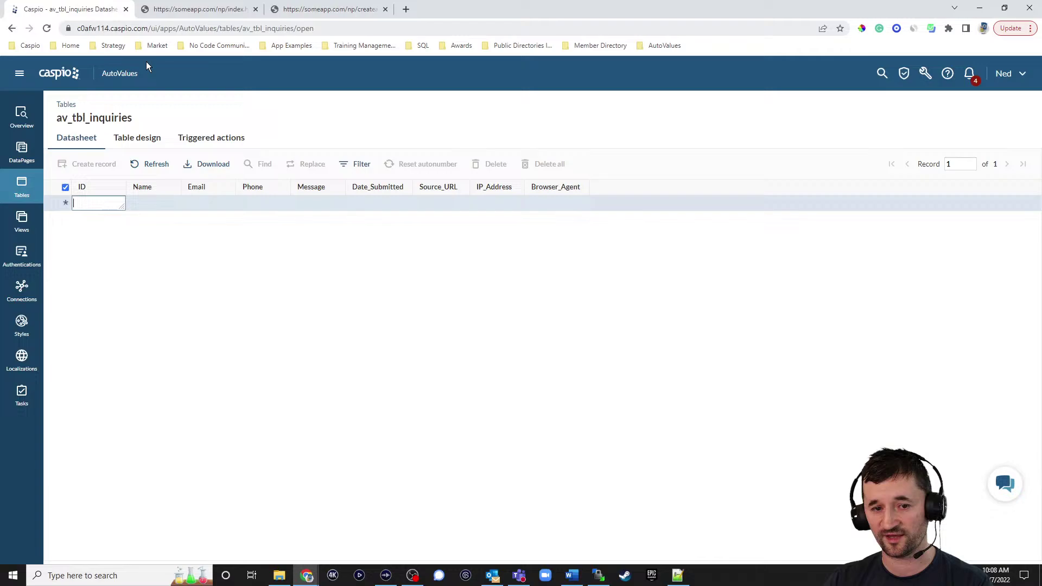
Refresh the datasheet and widen the Source_URL and ID columns to show full URLs and GUIDs
click(154, 164)
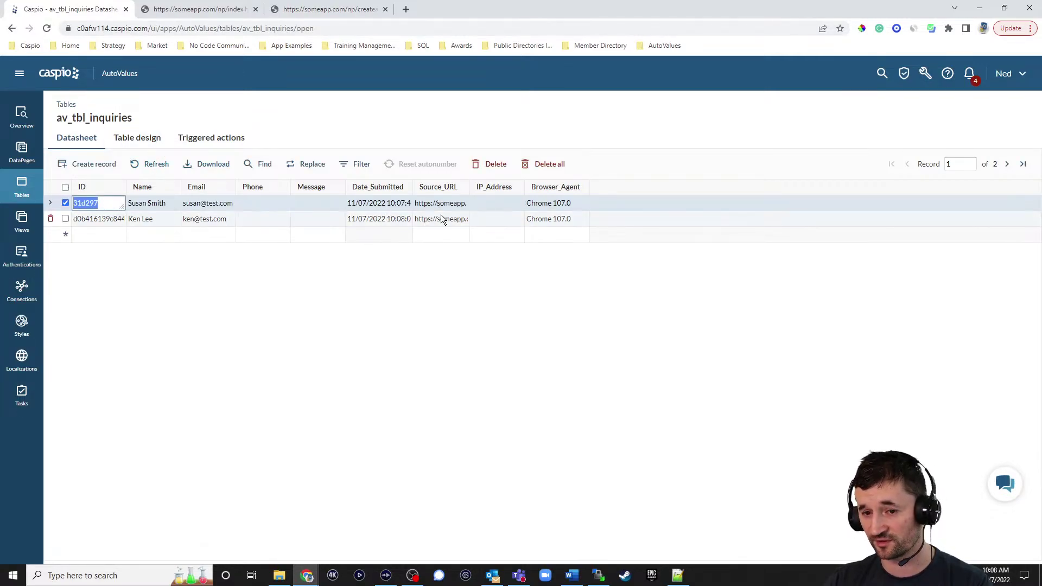
drag(472, 193, 546, 193)
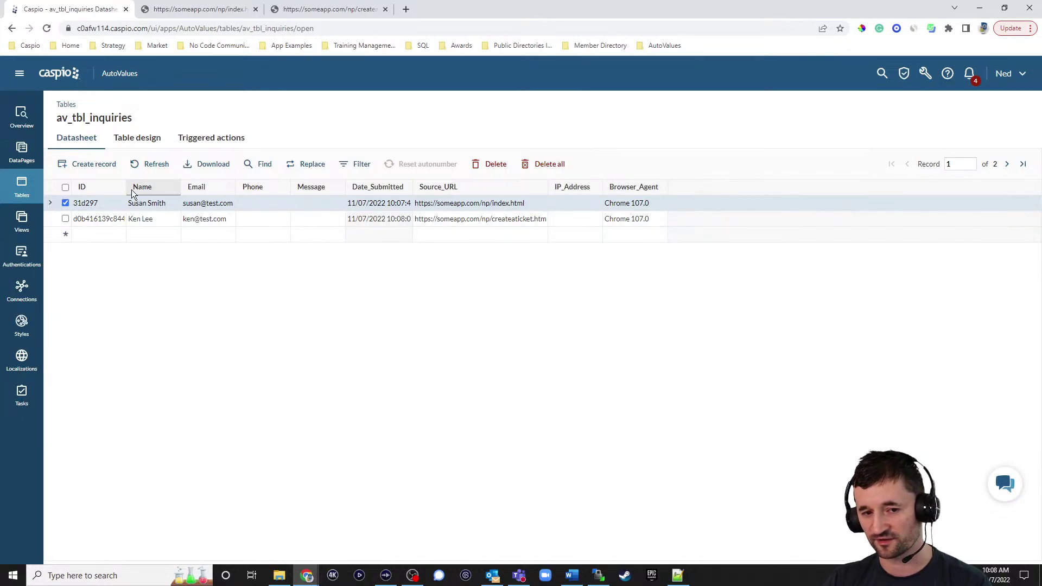
drag(180, 186, 261, 186)
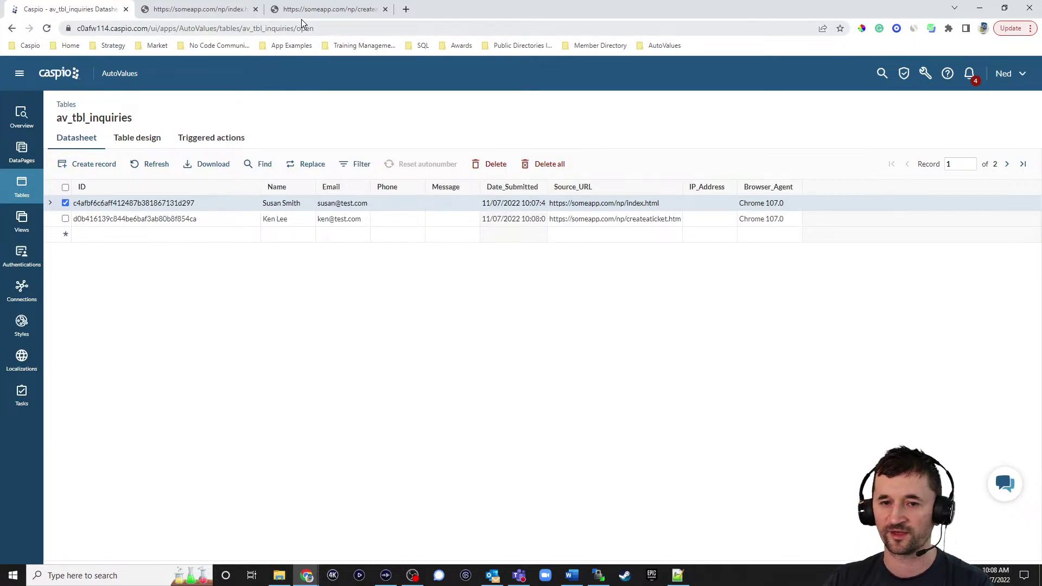
click(317, 10)
Reload createticket.html and submit a third test inquiry with a contact's name and email
click(46, 28)
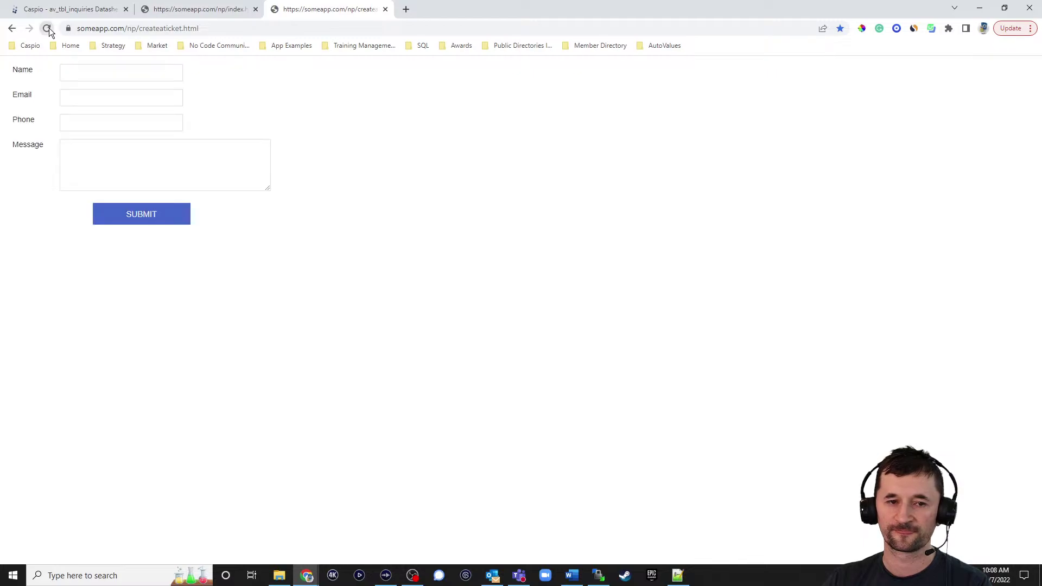
click(133, 76)
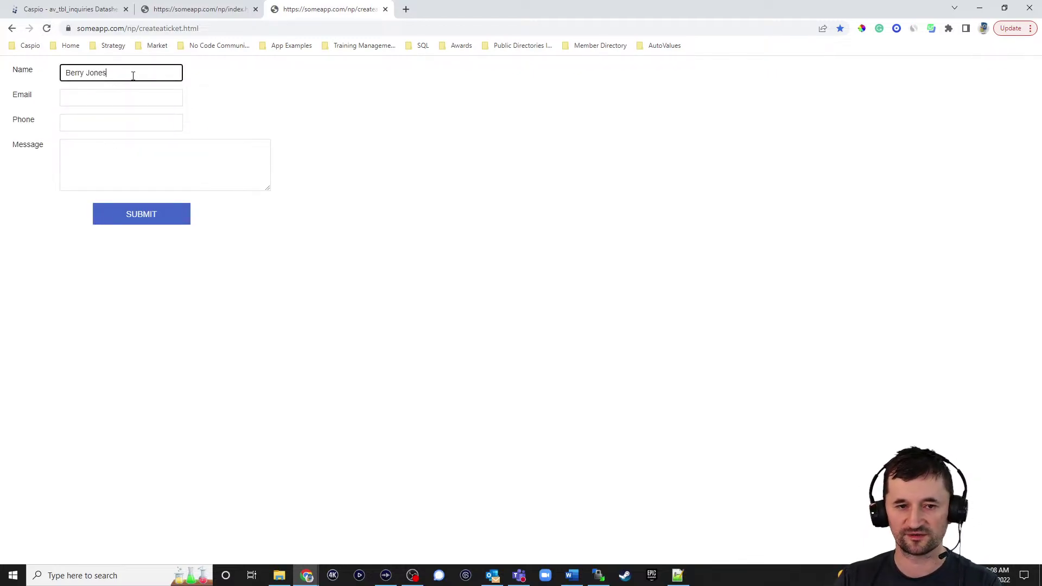
key(Tab)
text(berry@test.com)
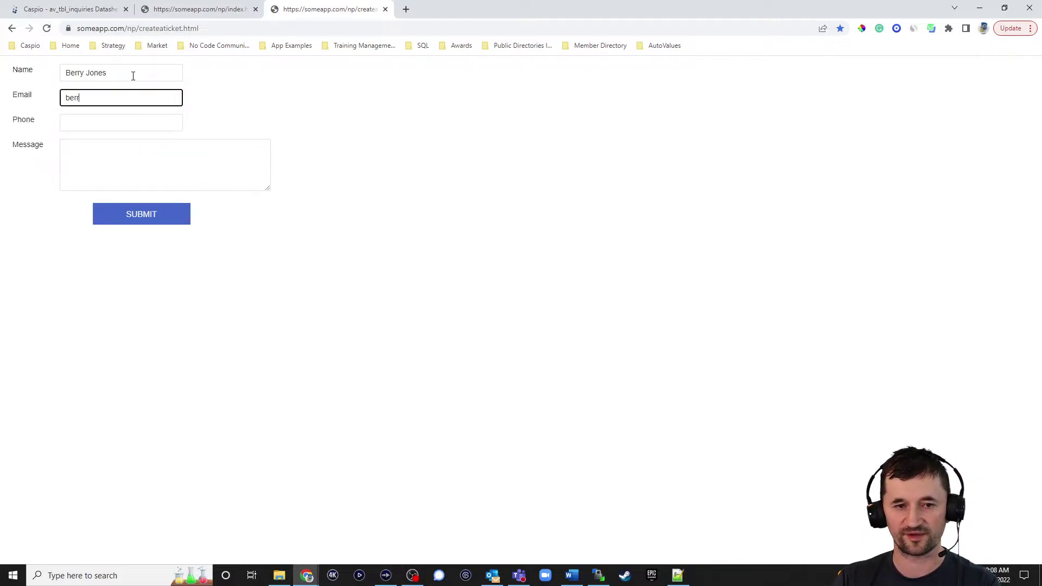
click(135, 217)
Refresh av_tbl_inquiries to show the new record, then go to the DataPages list
click(98, 9)
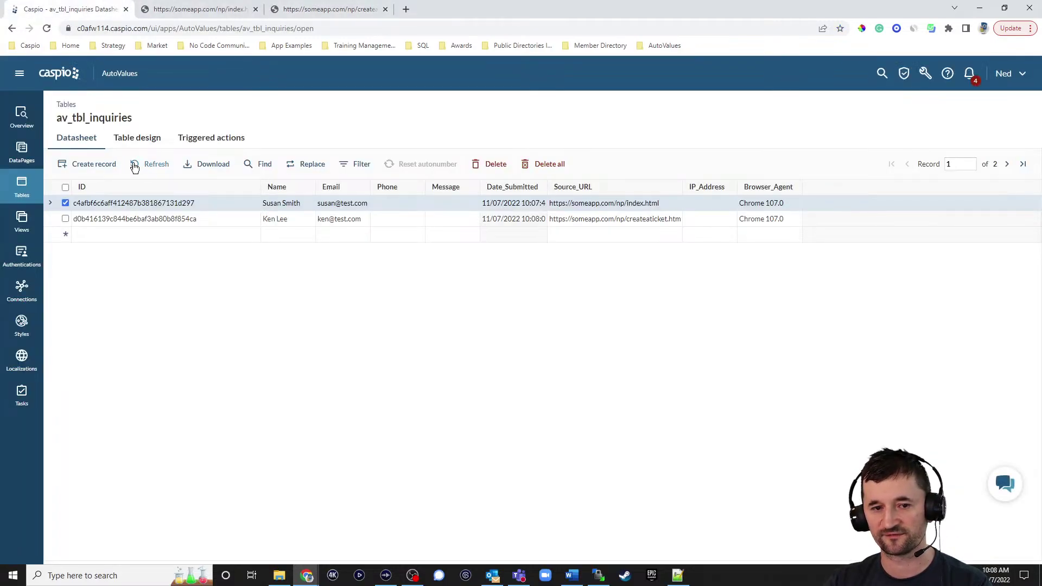
click(155, 164)
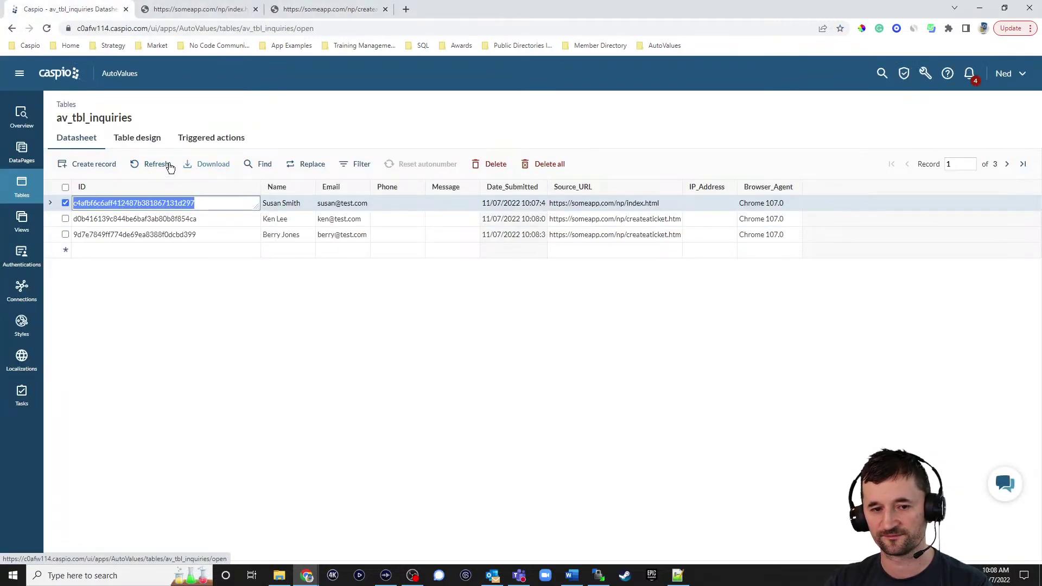
click(22, 152)
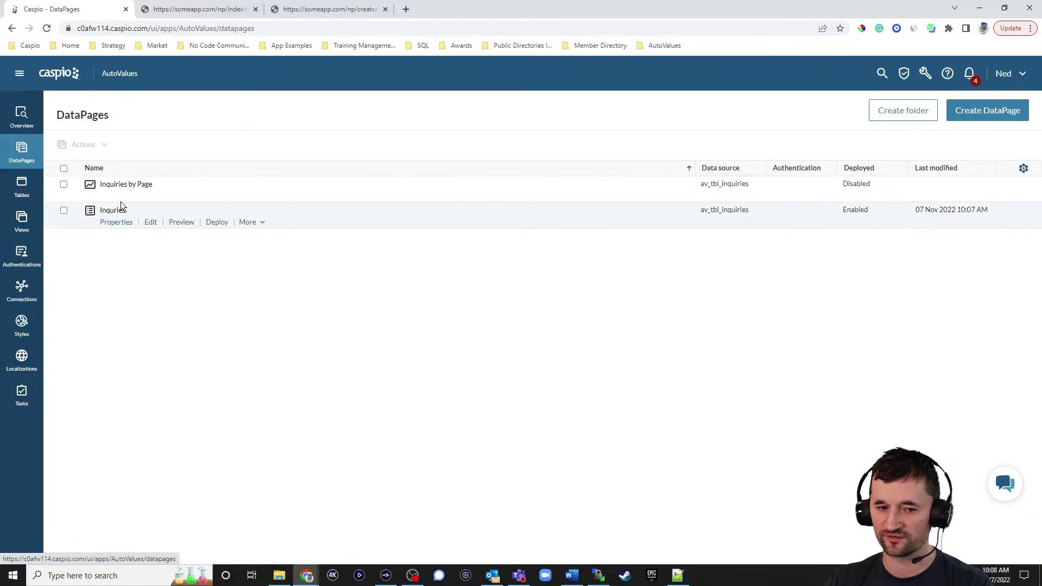
Edit the Inquiries by Page chart DataPage and advance to its chart configuration
mouse_move(122, 190)
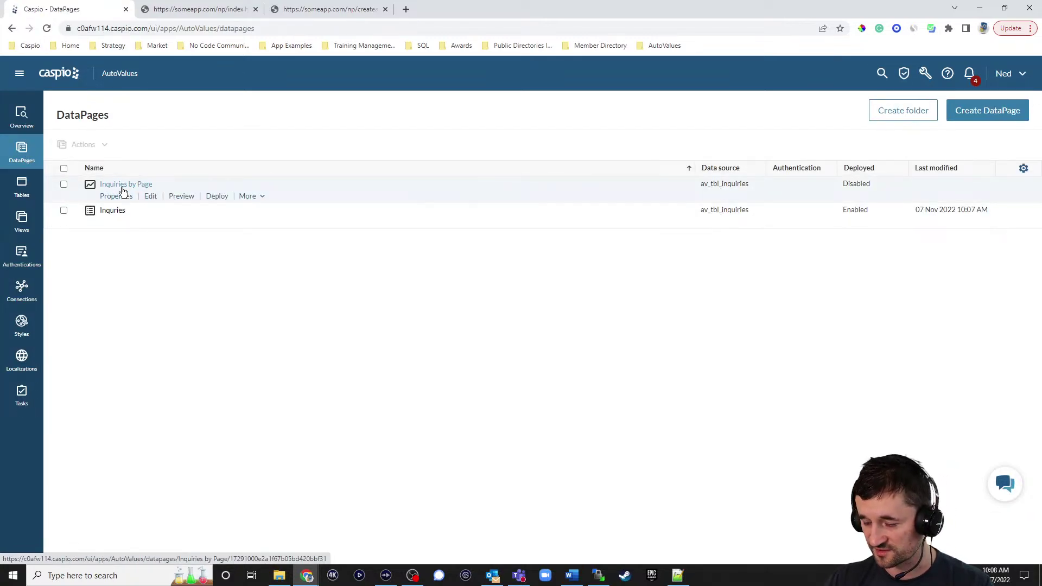
click(151, 197)
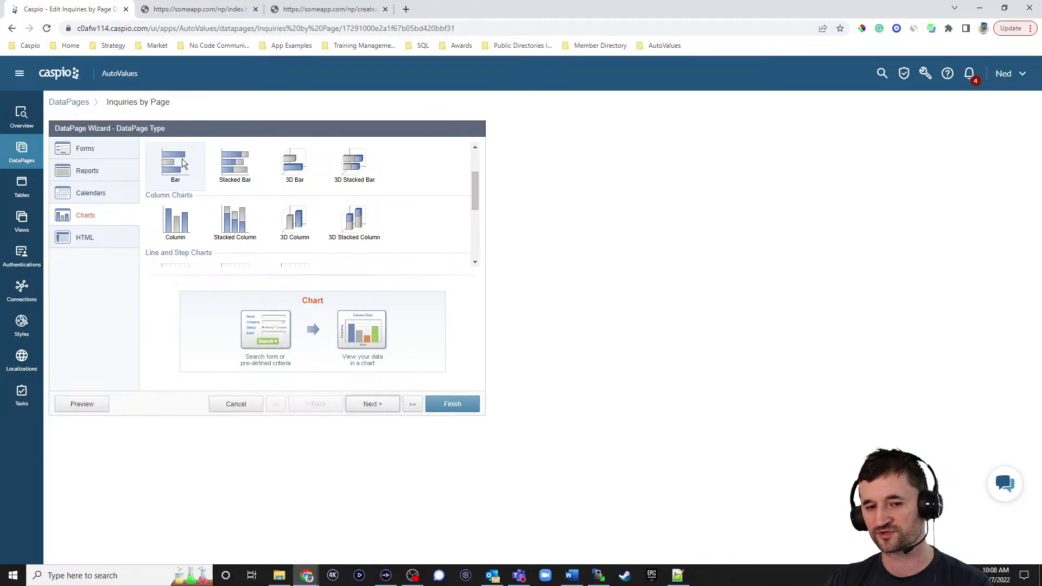
click(373, 403)
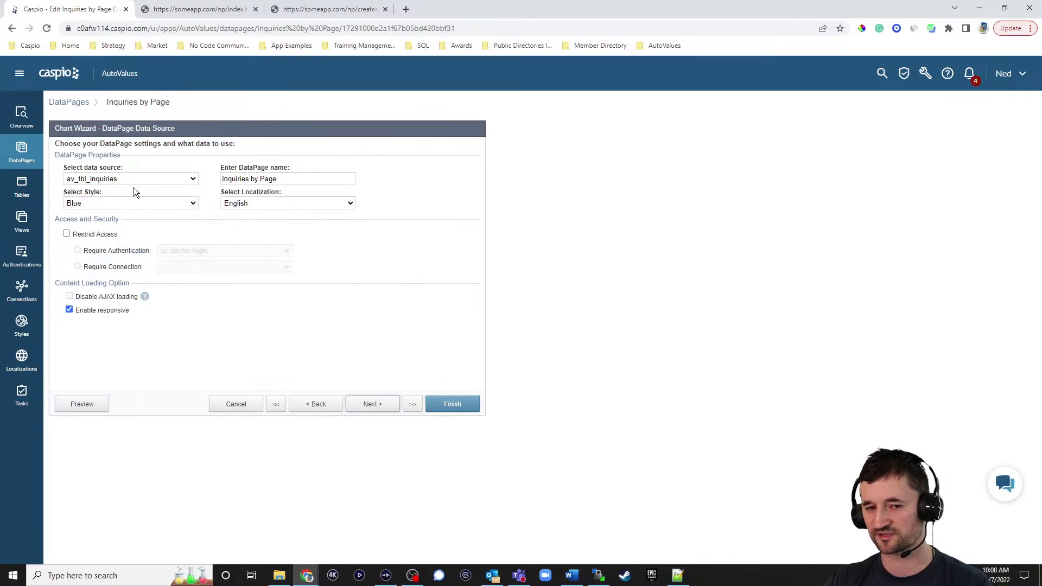
click(370, 404)
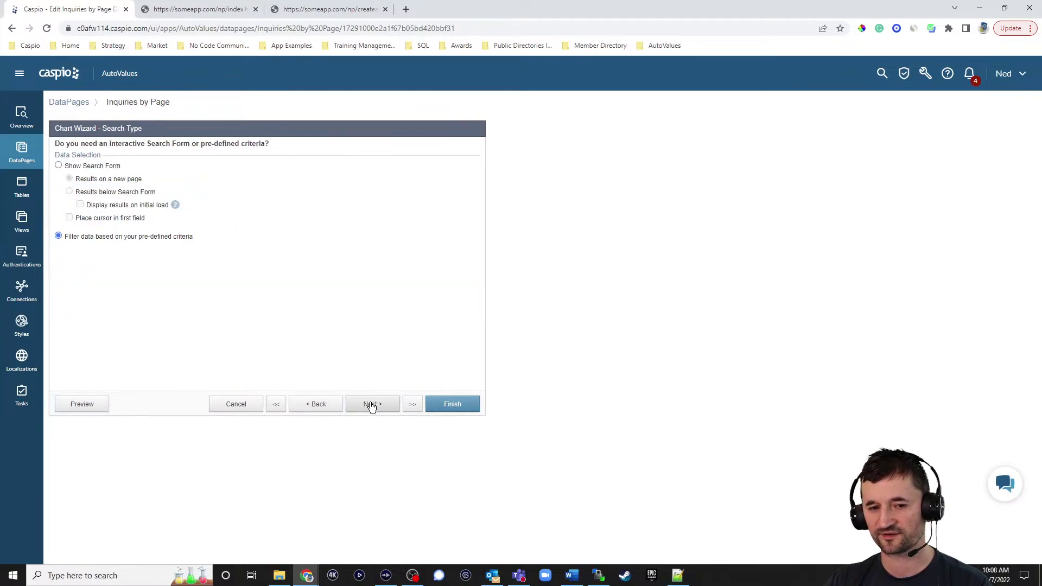
click(371, 405)
click(372, 406)
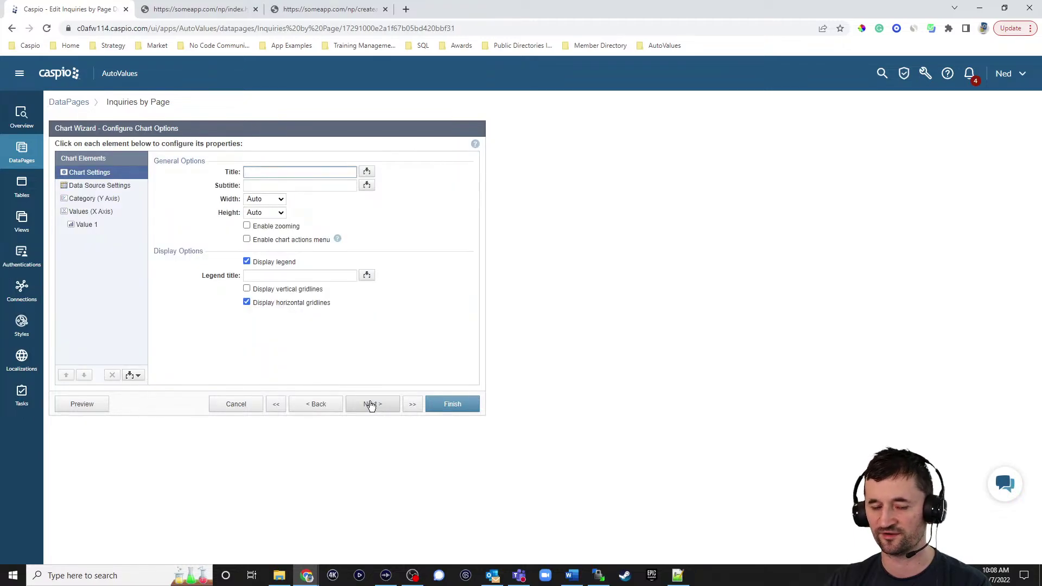
Review the Category and Value 1 settings, then keep COUNT(Name) as the first sort order
click(105, 200)
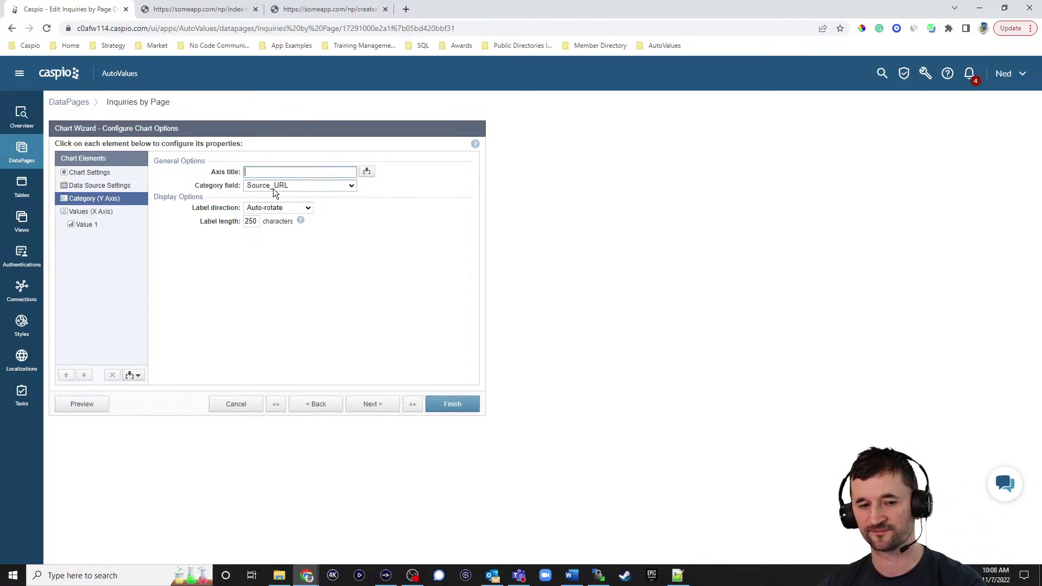
click(84, 226)
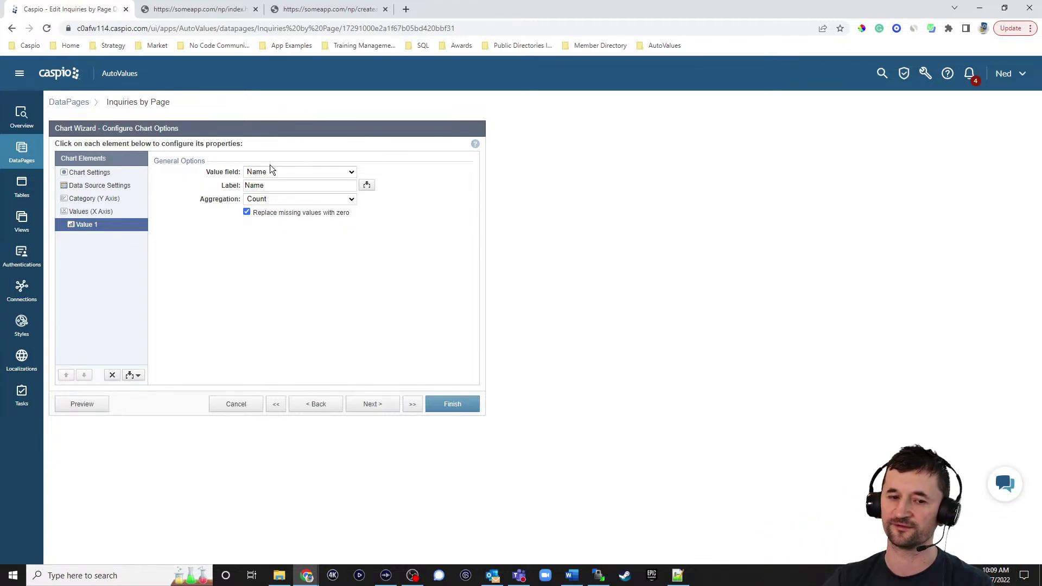
click(372, 407)
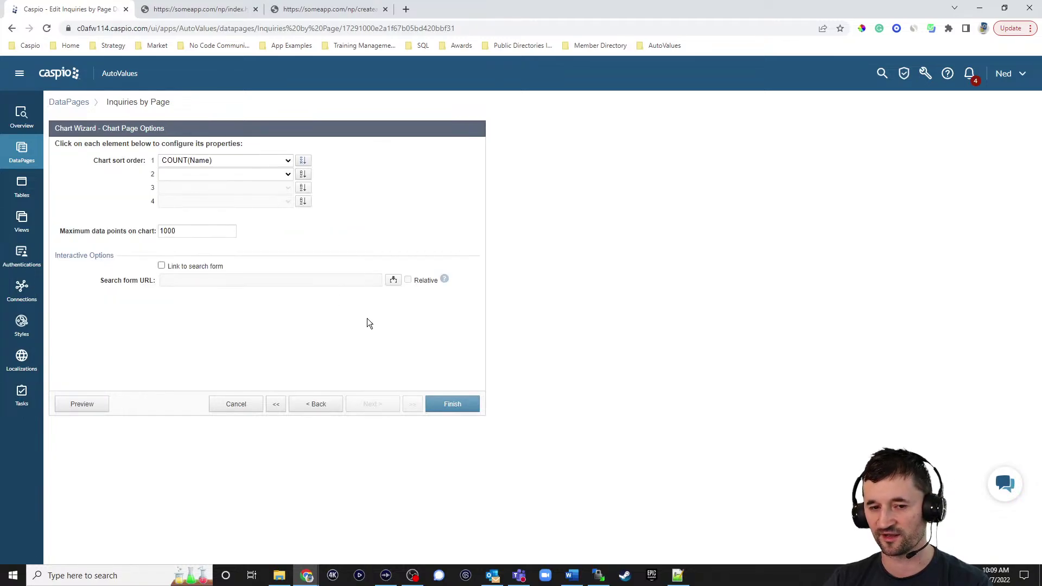
click(285, 162)
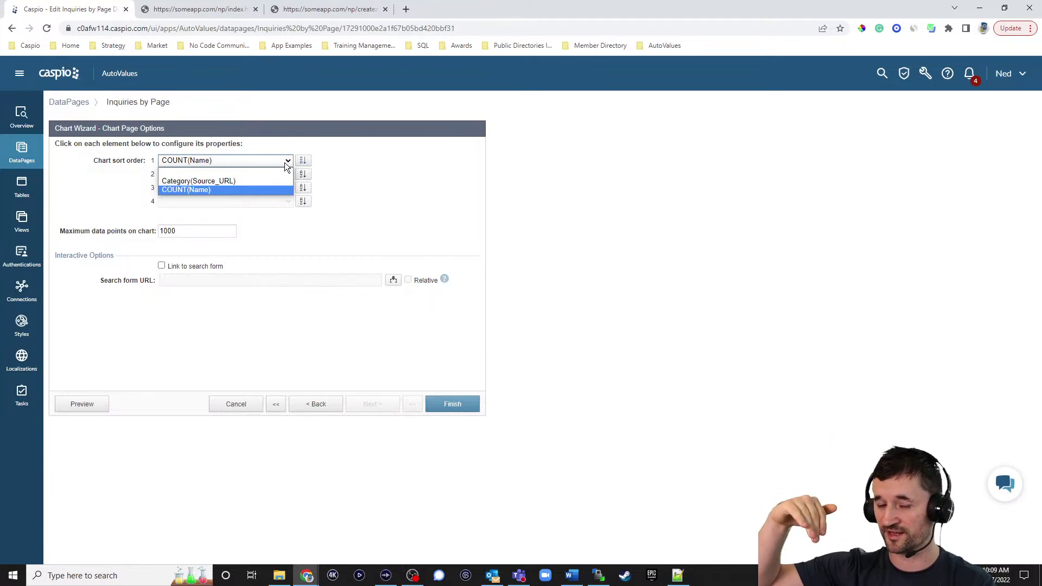
click(446, 263)
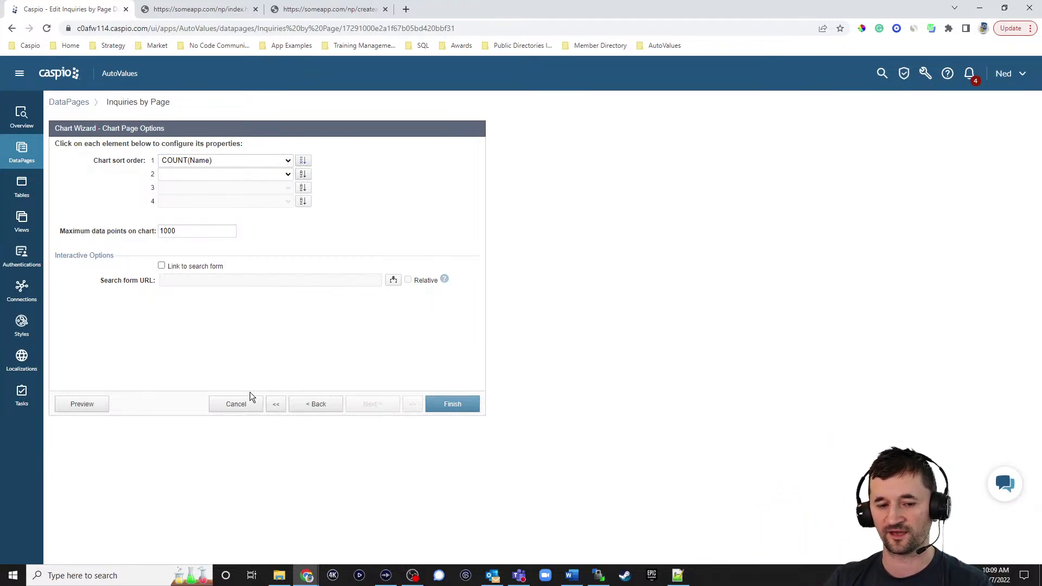
Preview the chart (createaticket.html 2 inquiries, index.html 1), then cancel the chart wizard
click(86, 405)
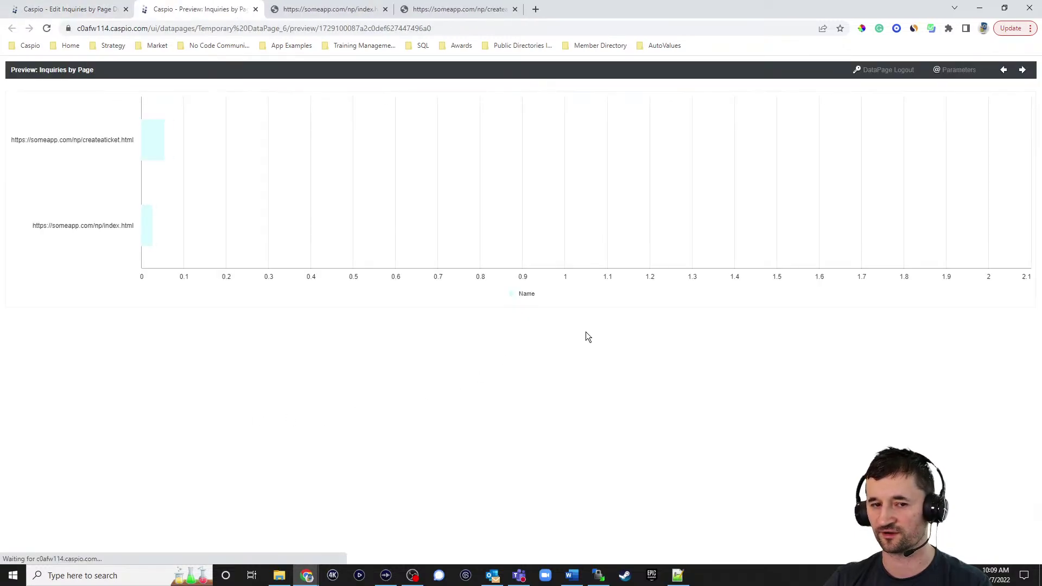
mouse_move(534, 152)
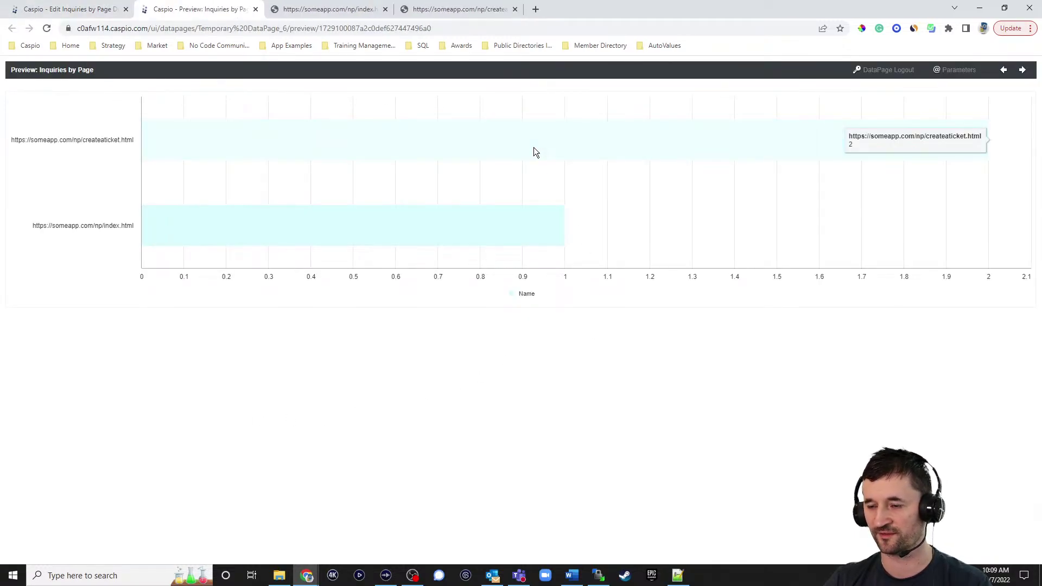
mouse_move(465, 228)
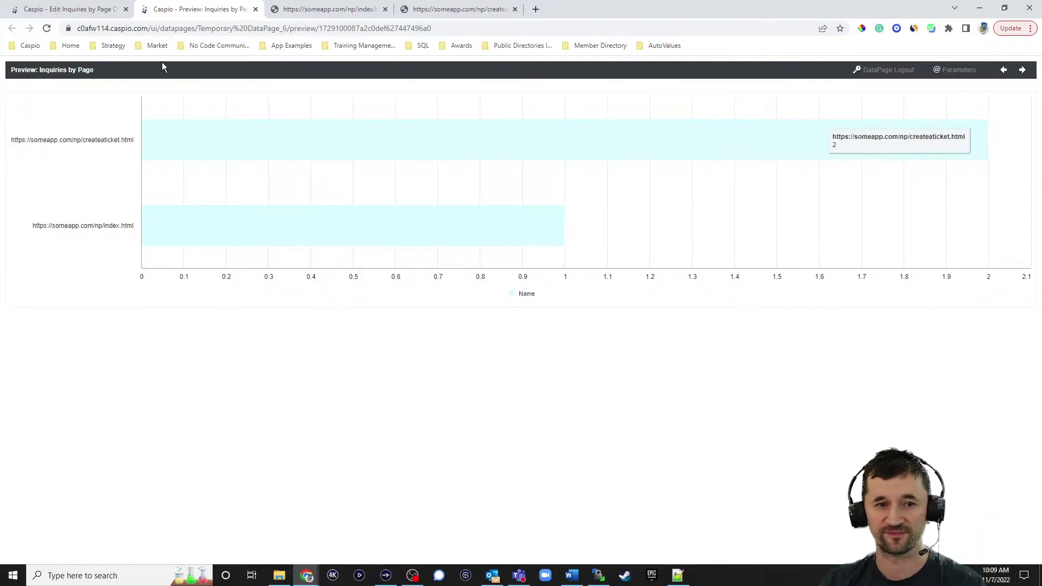
click(71, 9)
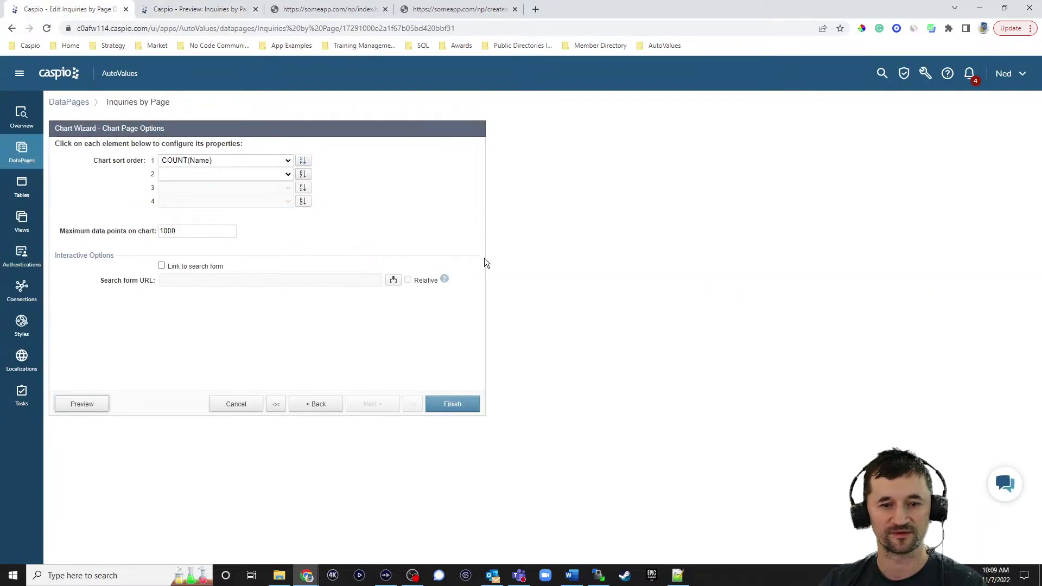
click(225, 404)
Discard the chart wizard without saving and go to the Tables list
click(574, 283)
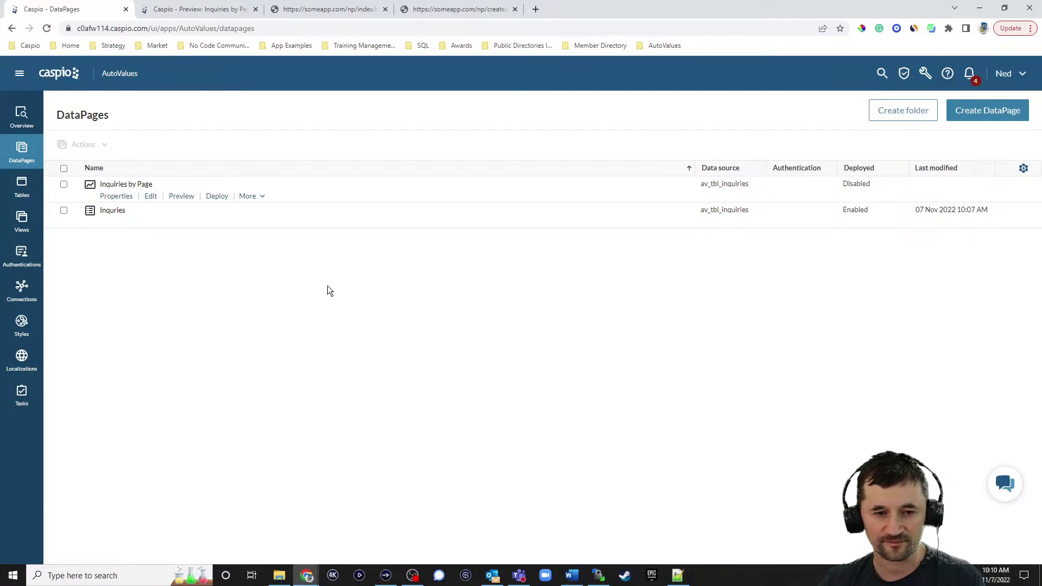
click(24, 187)
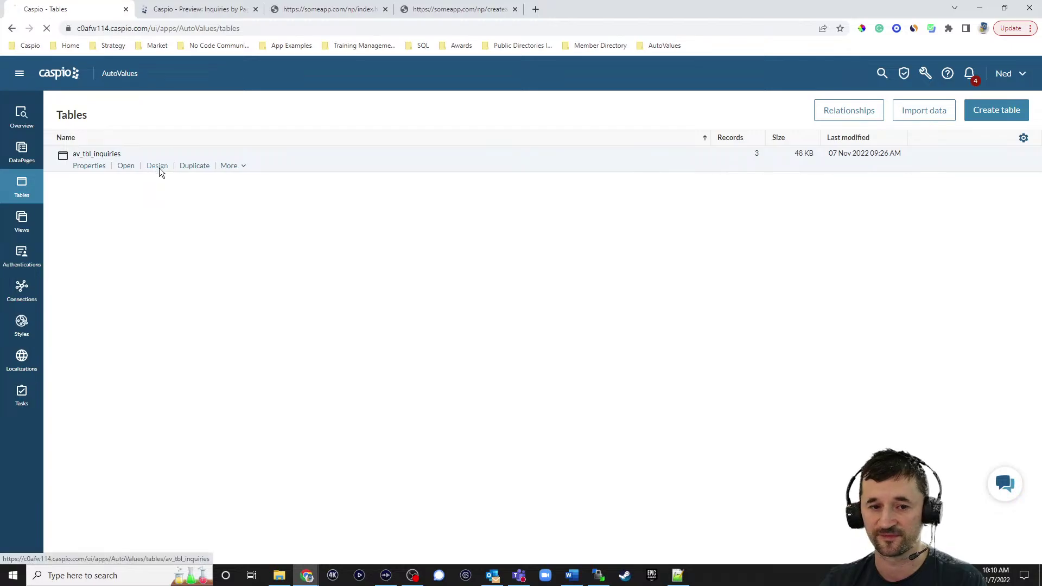
In av_tbl_inquiries' design, add a field named Password, keep Text (255), and save
click(157, 167)
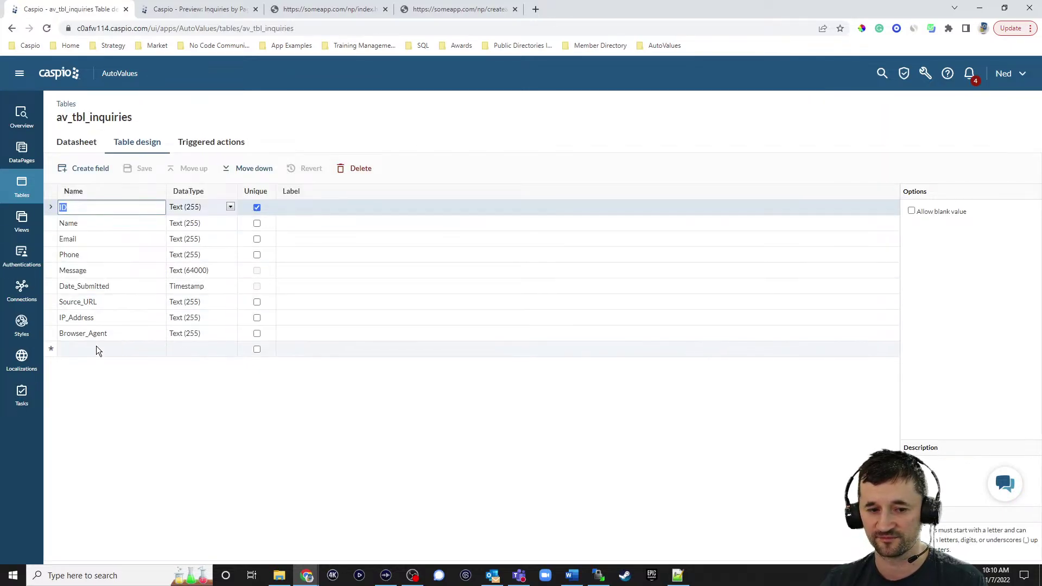
click(96, 347)
text(Password)
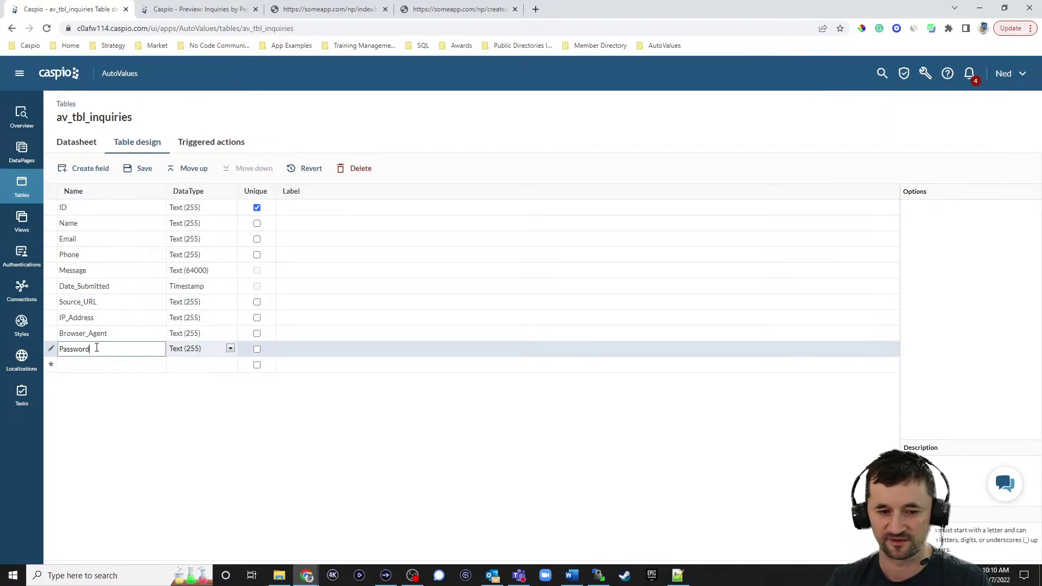
click(188, 349)
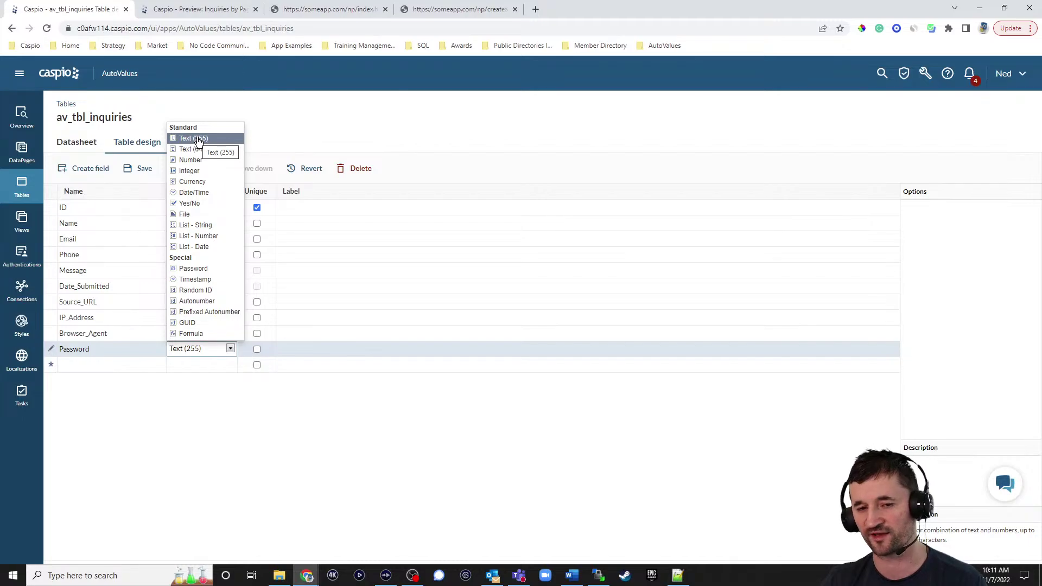
click(281, 130)
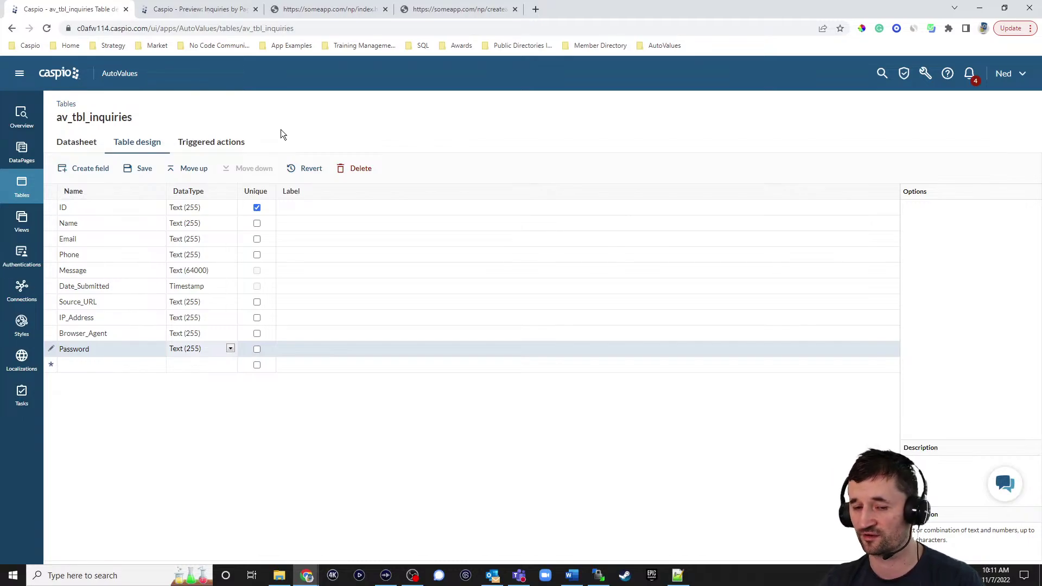
click(229, 349)
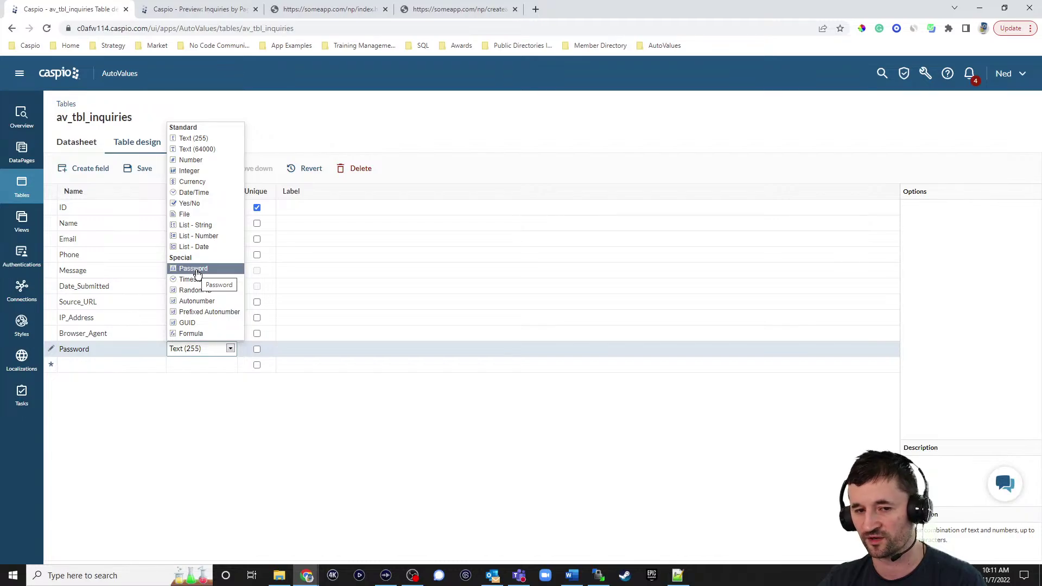
click(396, 124)
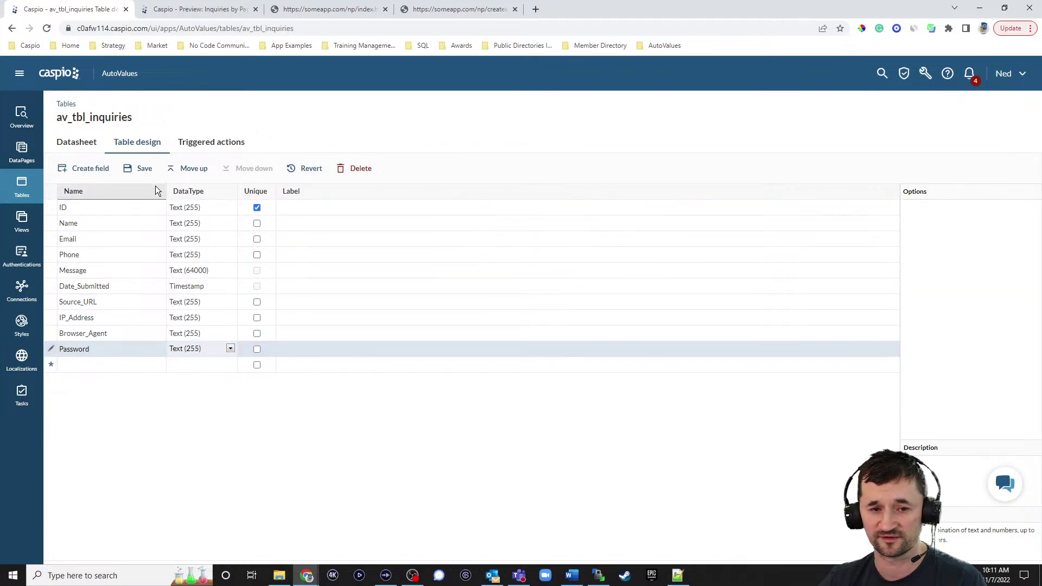
click(144, 169)
In the Inquiries form wizard, add the Password field to Selected Fields
click(21, 152)
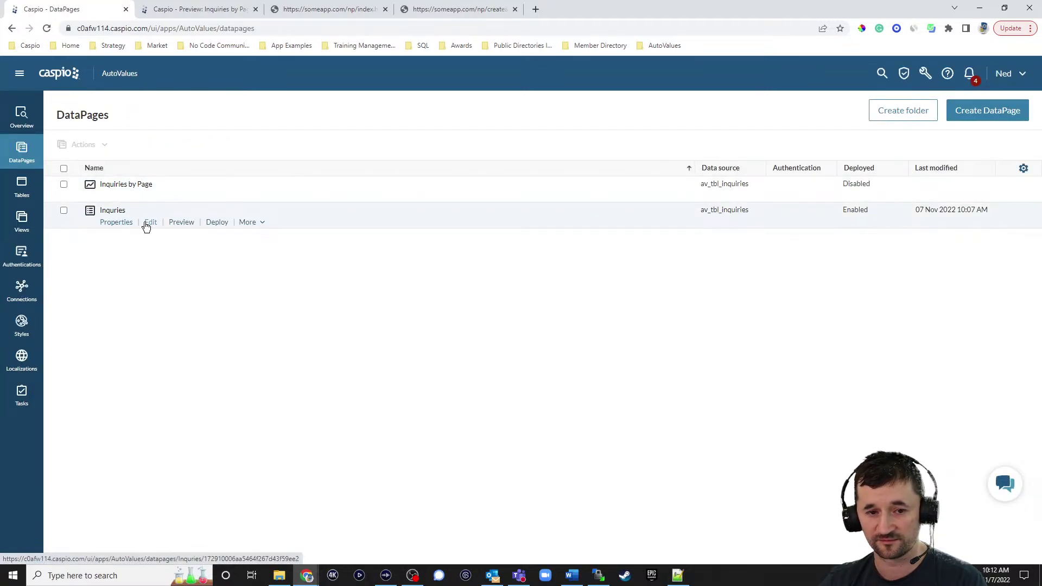
click(384, 404)
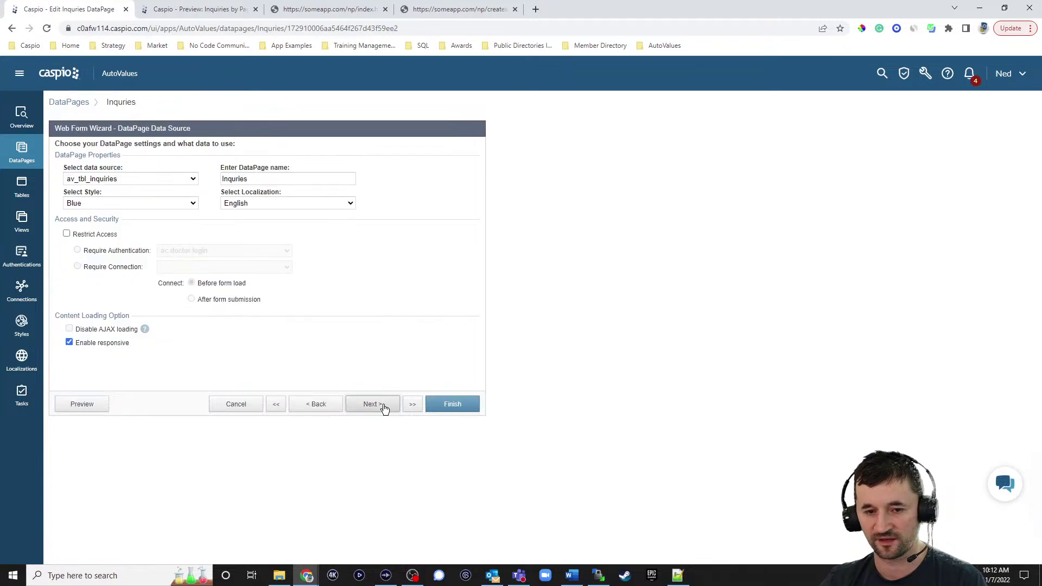
click(382, 405)
click(107, 201)
click(266, 226)
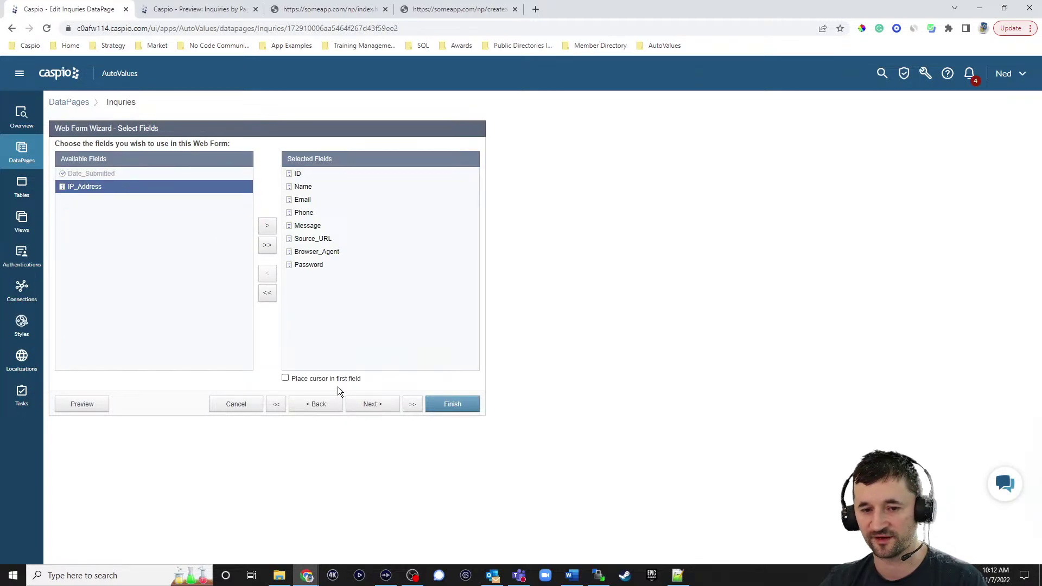
click(372, 404)
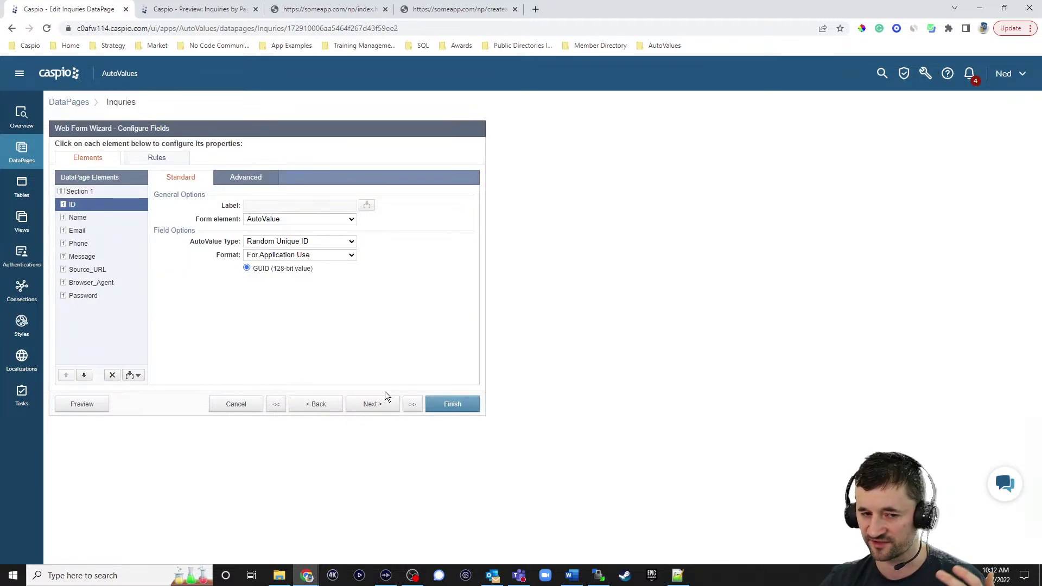
Make Password an AutoValue of type Random Password with Strong strength
click(90, 298)
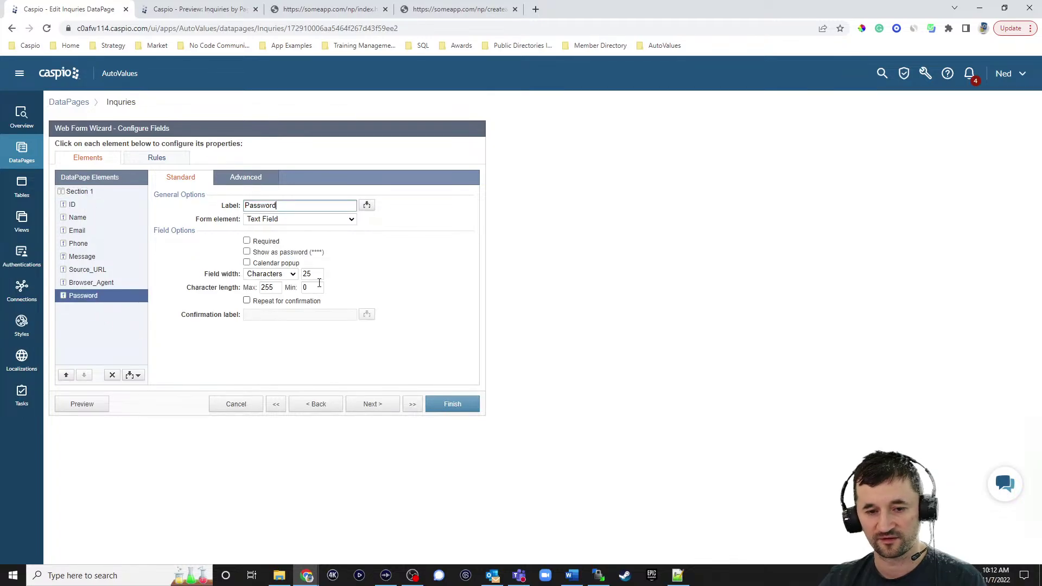
click(298, 219)
click(283, 331)
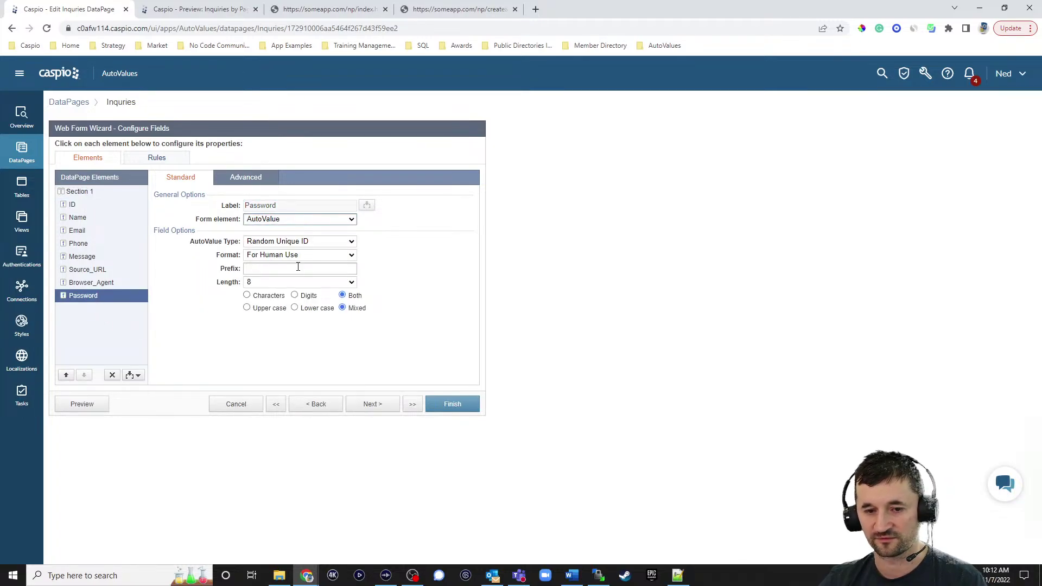
click(296, 241)
click(294, 261)
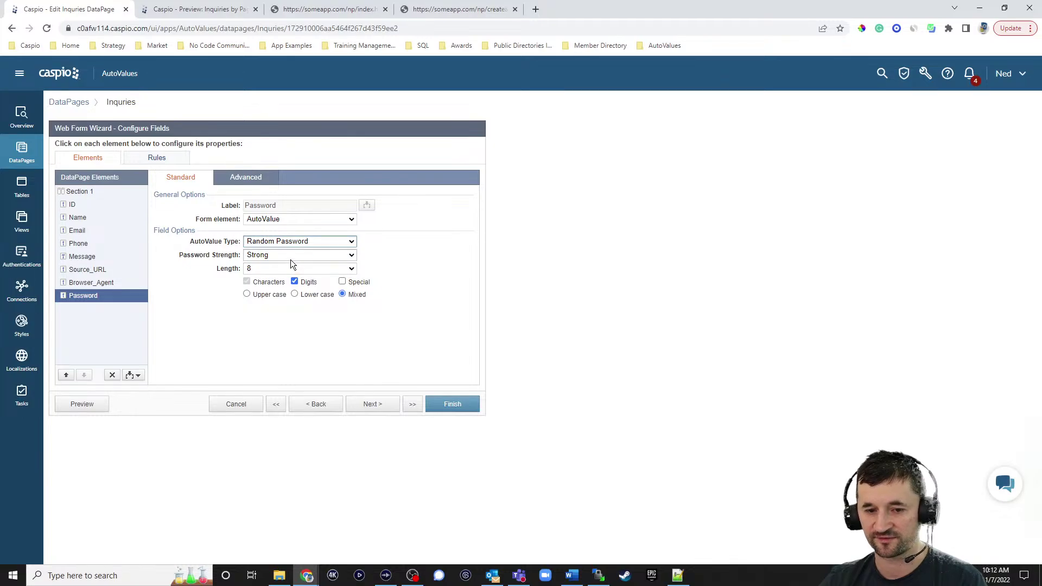
click(291, 256)
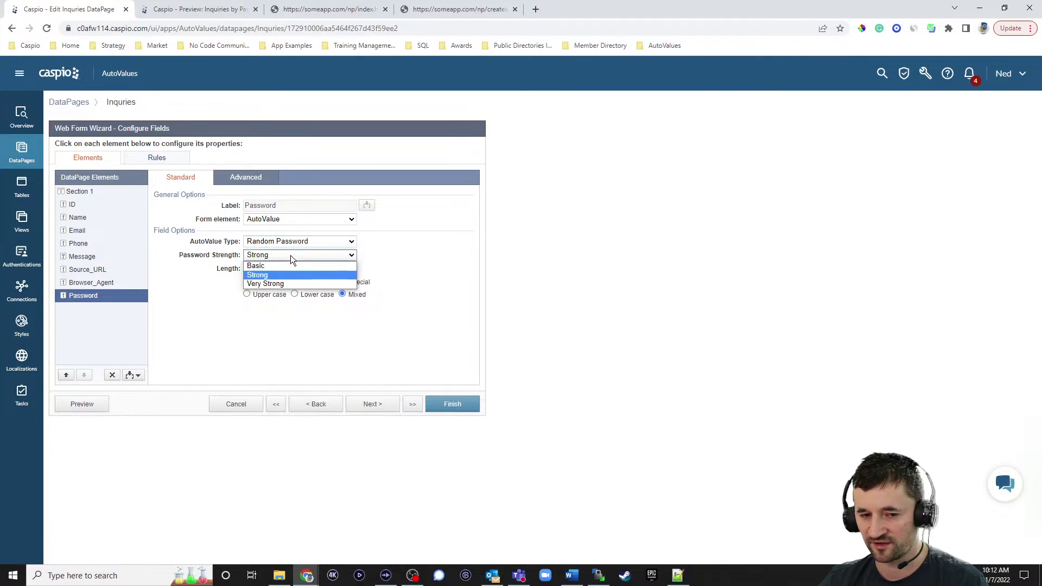
click(446, 266)
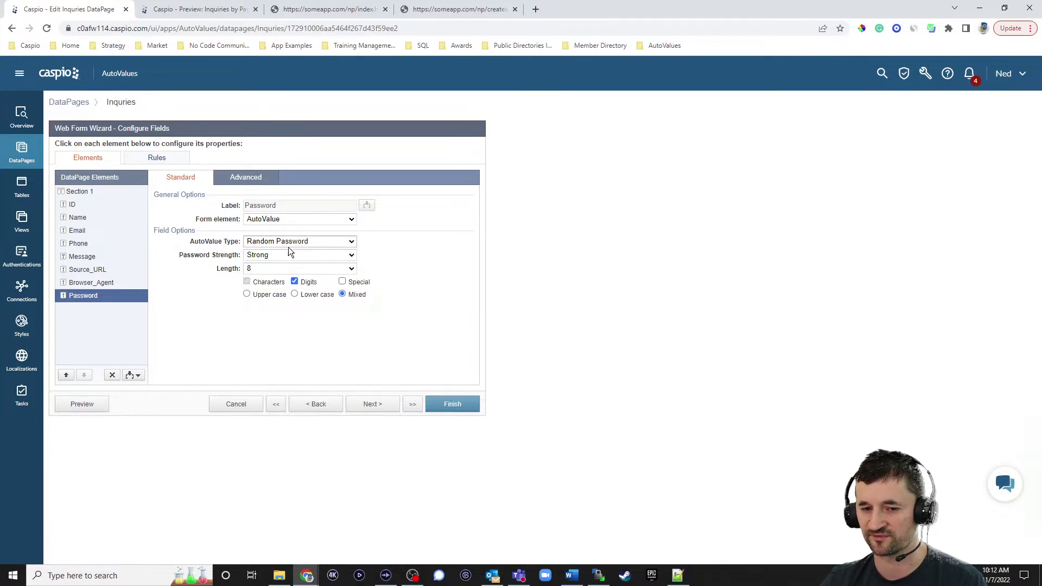
click(271, 254)
click(422, 252)
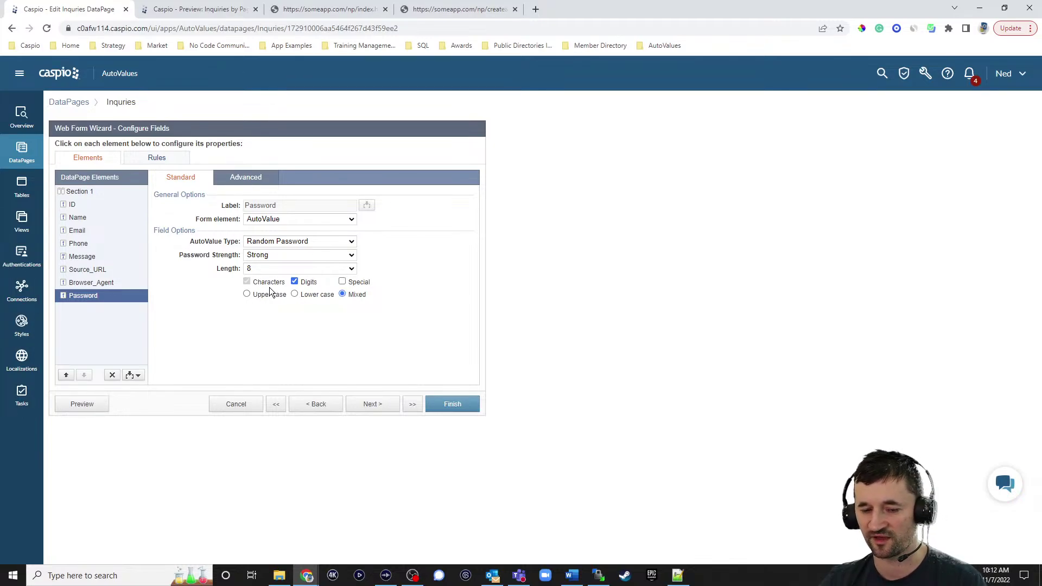
click(374, 404)
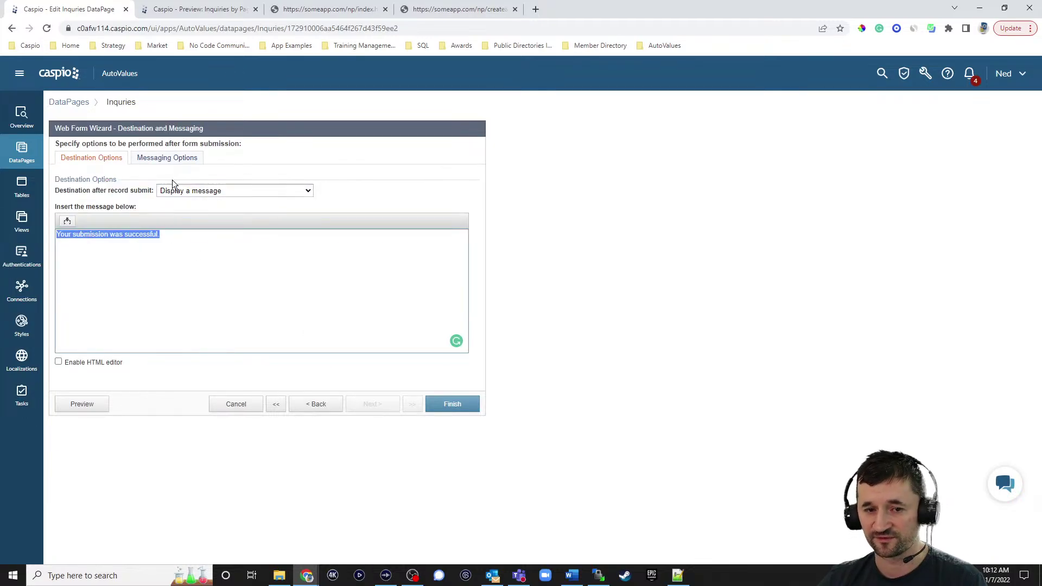
Turn on the Acknowledgement Email, sent to the address in the Email field
click(167, 161)
click(58, 207)
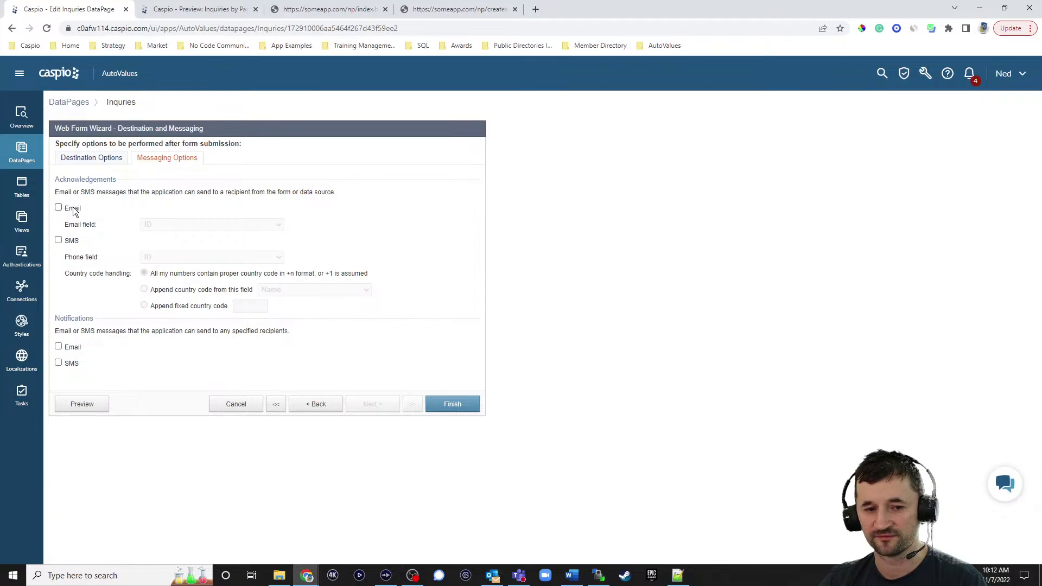
click(159, 225)
click(153, 254)
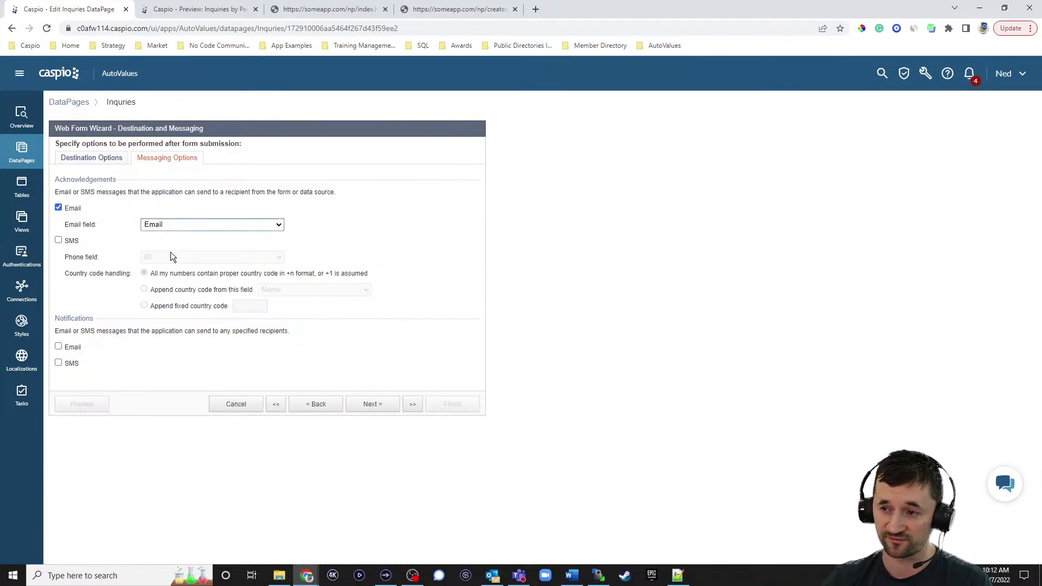
Give the Email field the hint 'Please providd a valid email to receive your temporary password'
click(322, 405)
click(76, 232)
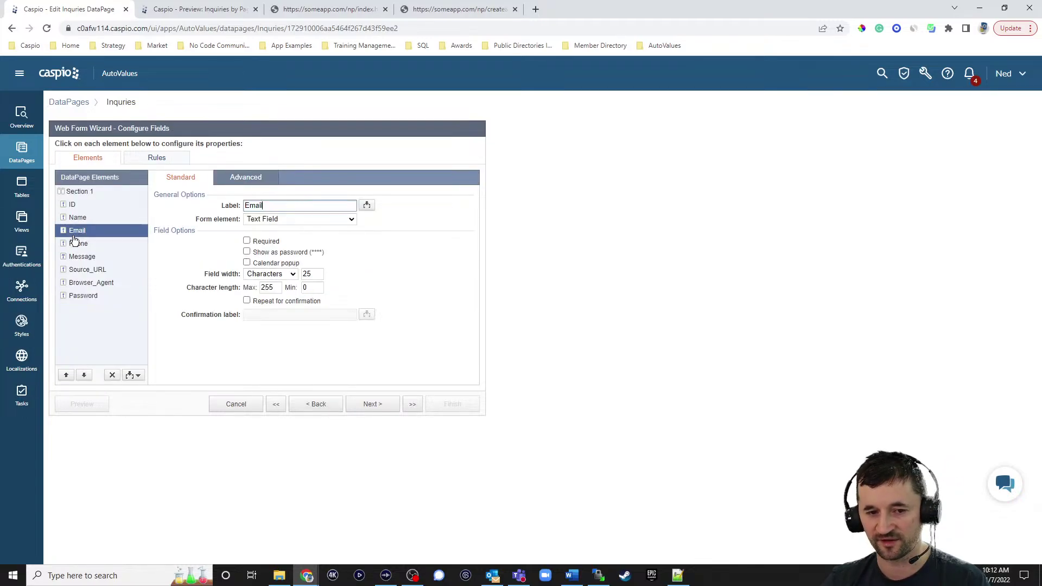
click(234, 180)
click(261, 220)
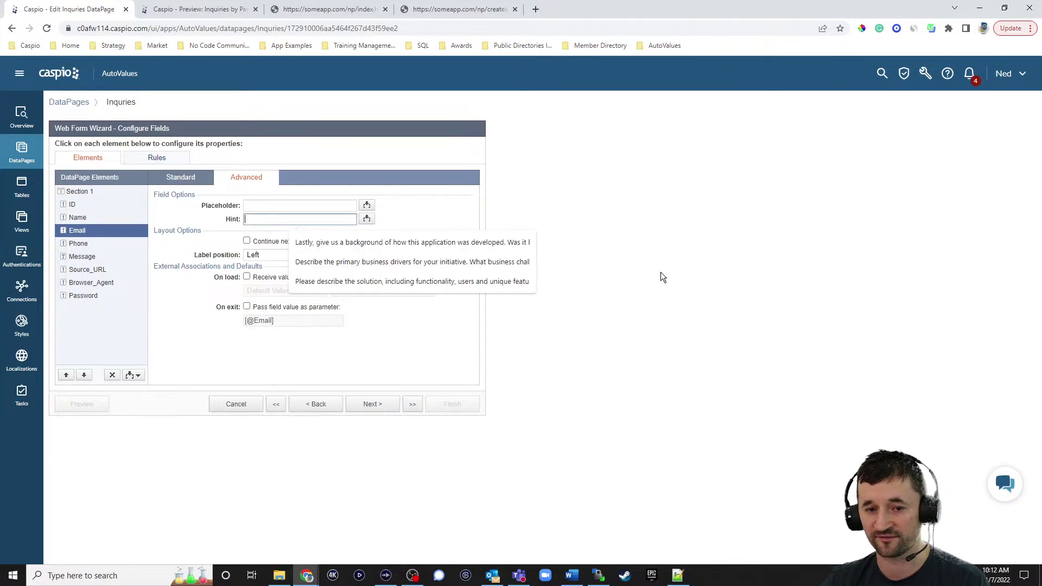
text(Please pro)
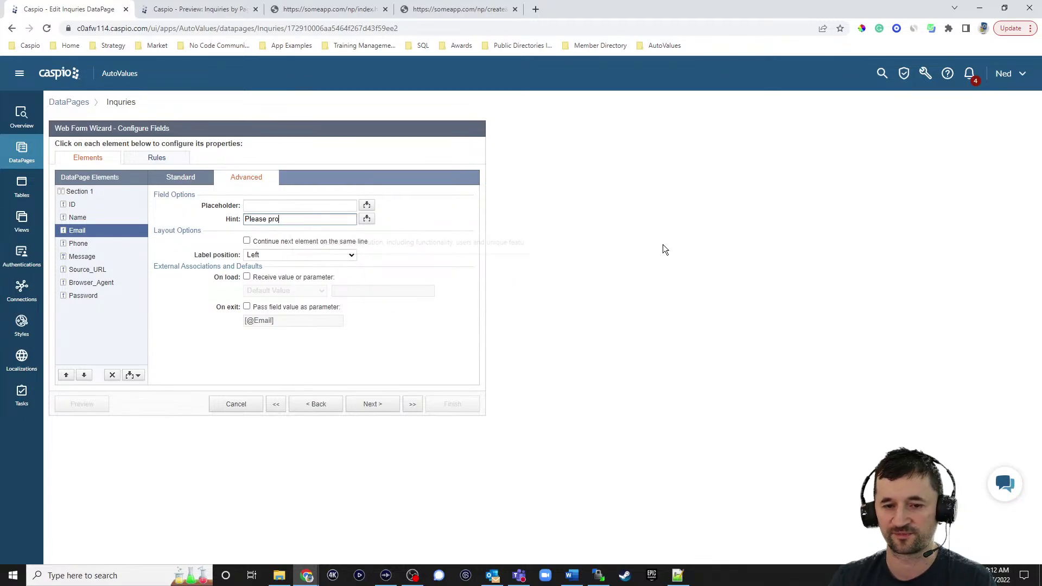
text(vidd a valid email )
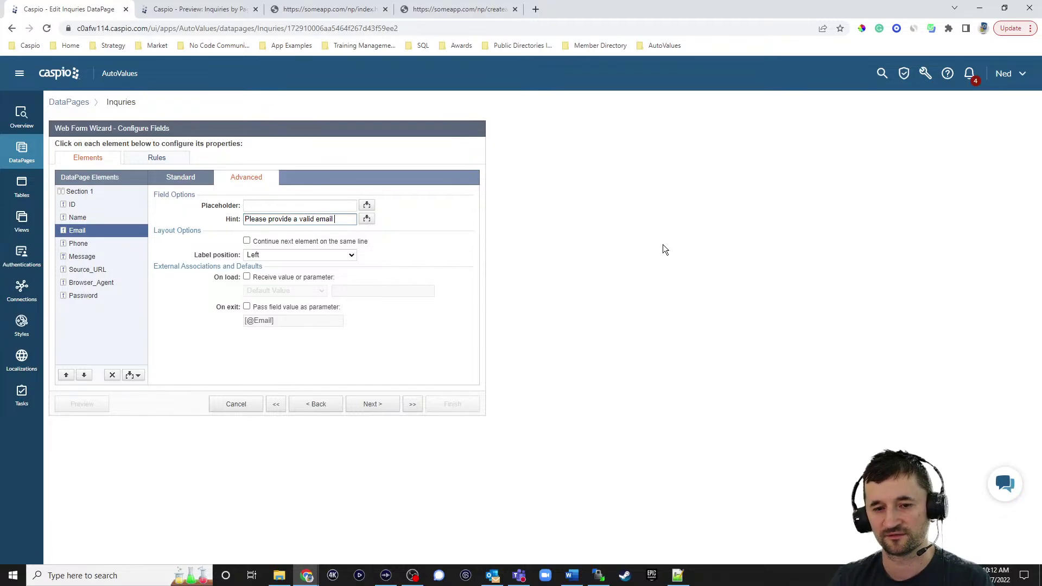
text(to receive your)
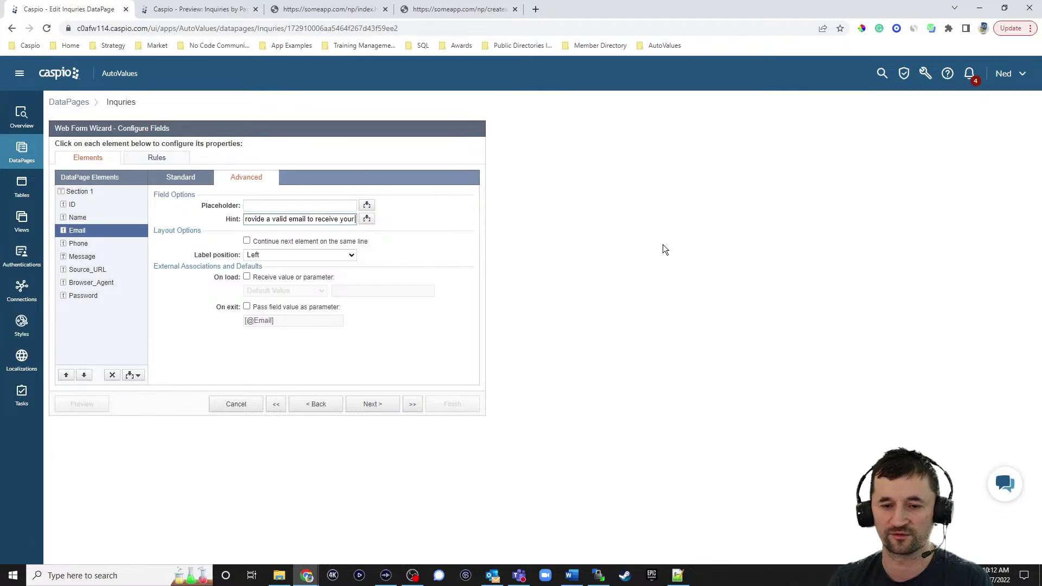
text( temporary password.)
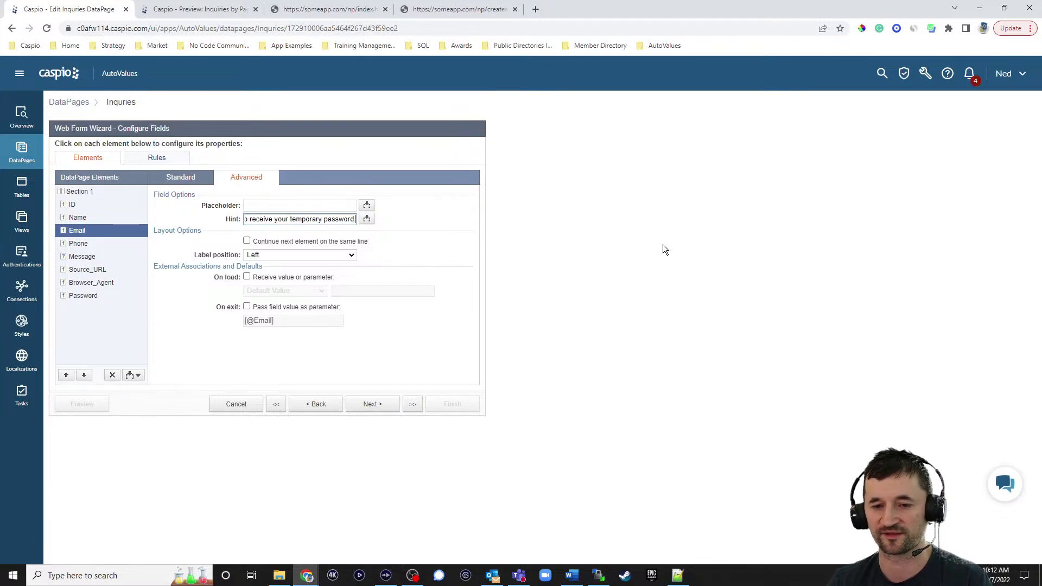
click(373, 404)
click(173, 157)
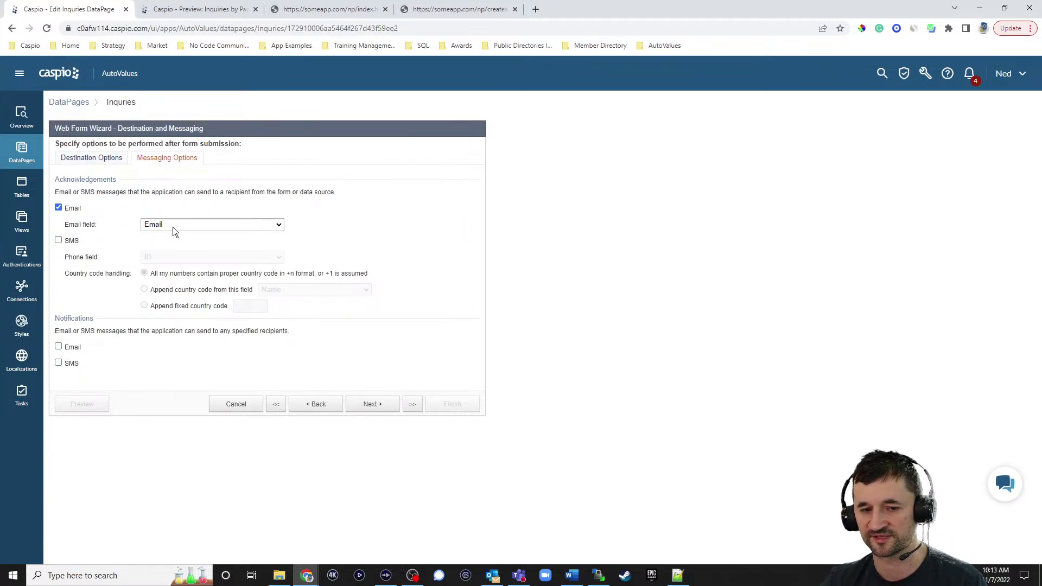
click(374, 409)
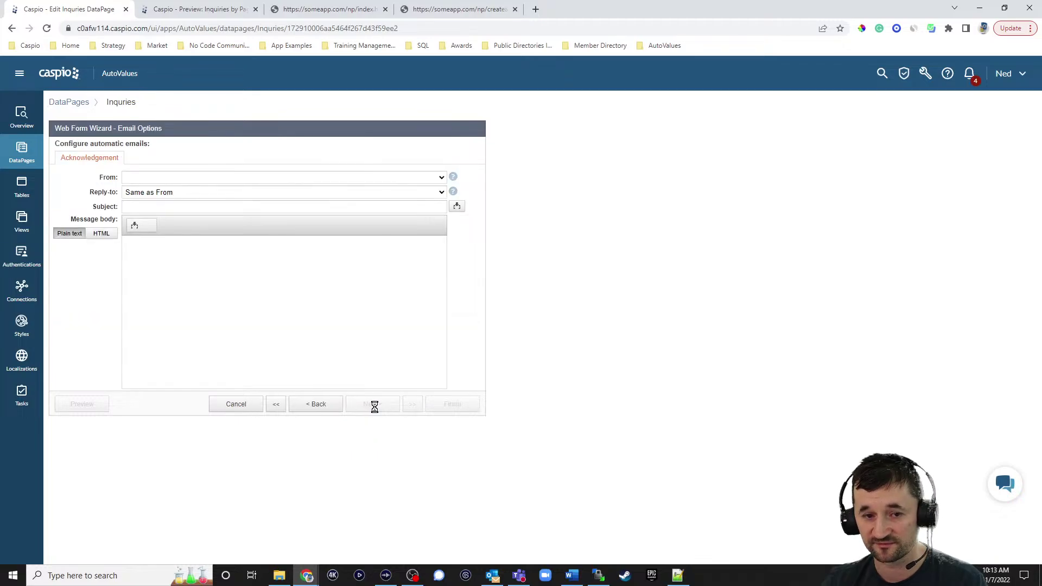
Set the acknowledgement email subject to 'Your Password Login information'
click(198, 179)
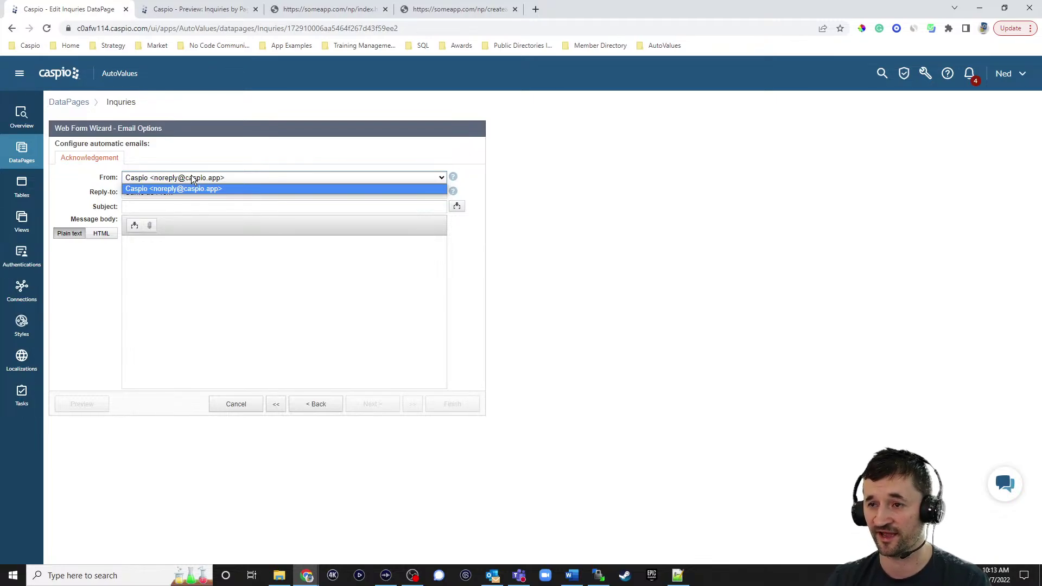
click(662, 240)
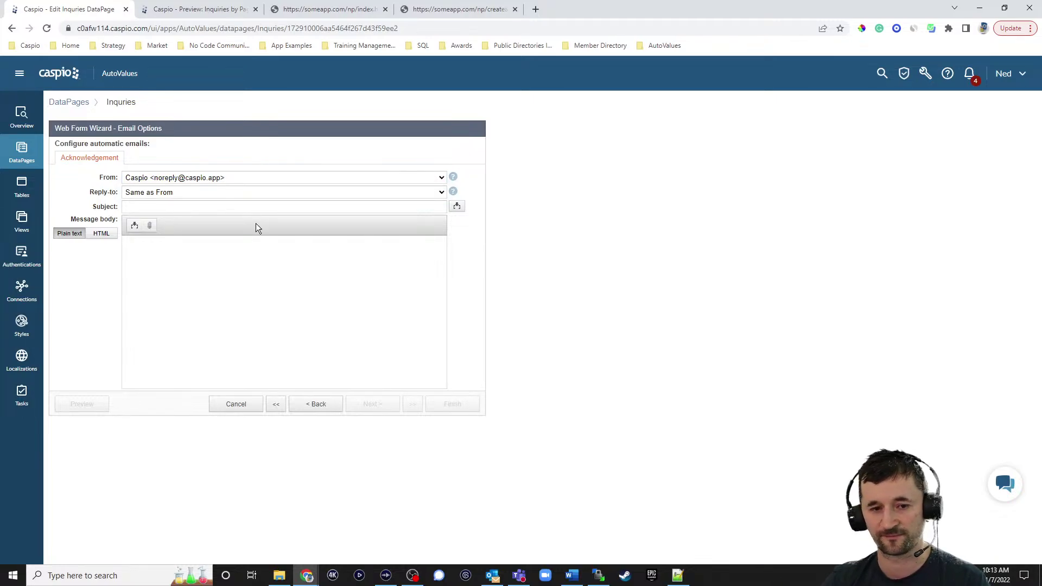
click(145, 207)
text(You)
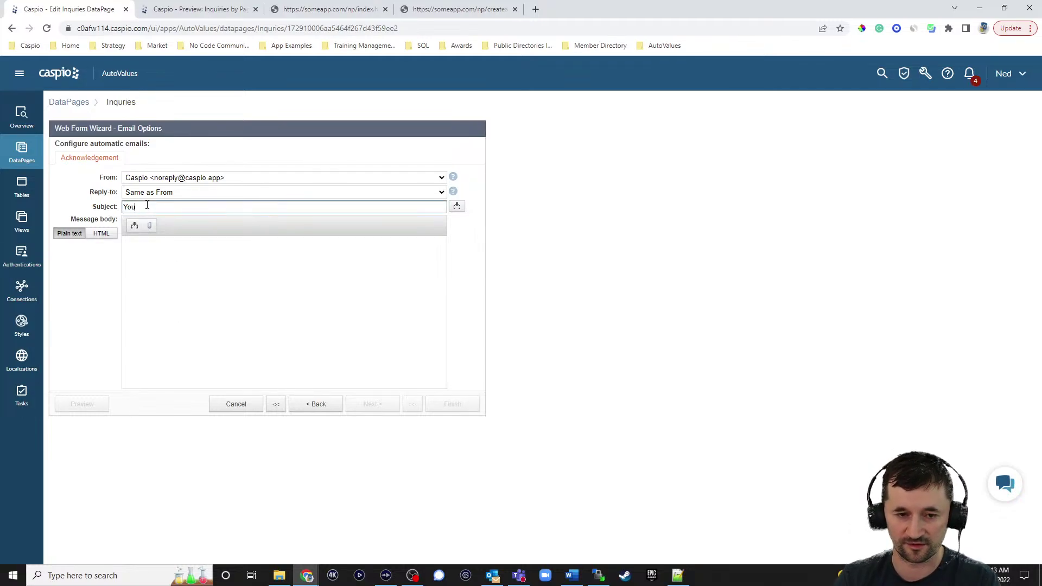
text(r Password Login information)
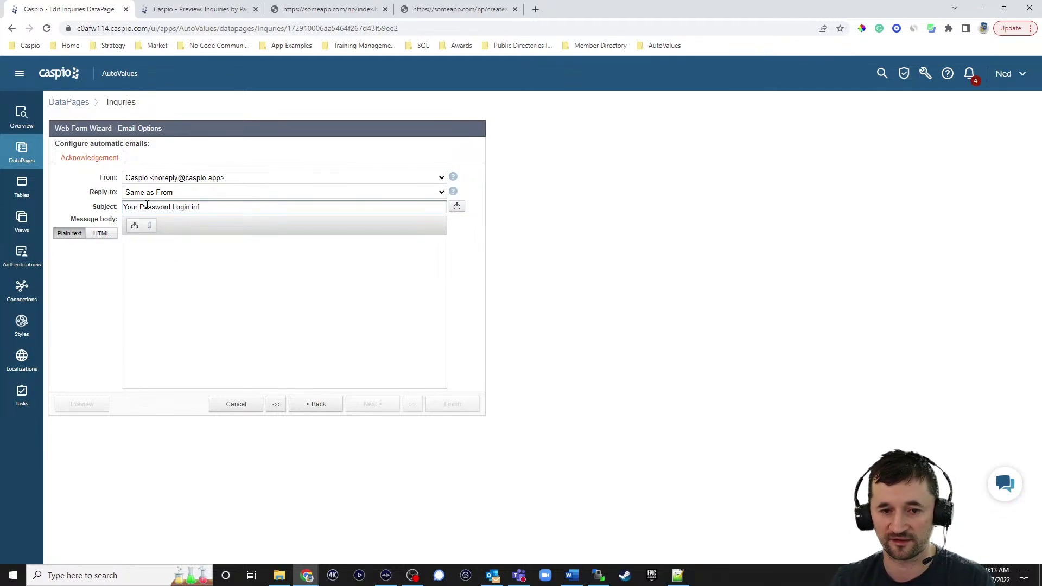
key(Tab)
key(Tab)
key(Tab)
key(Tab)
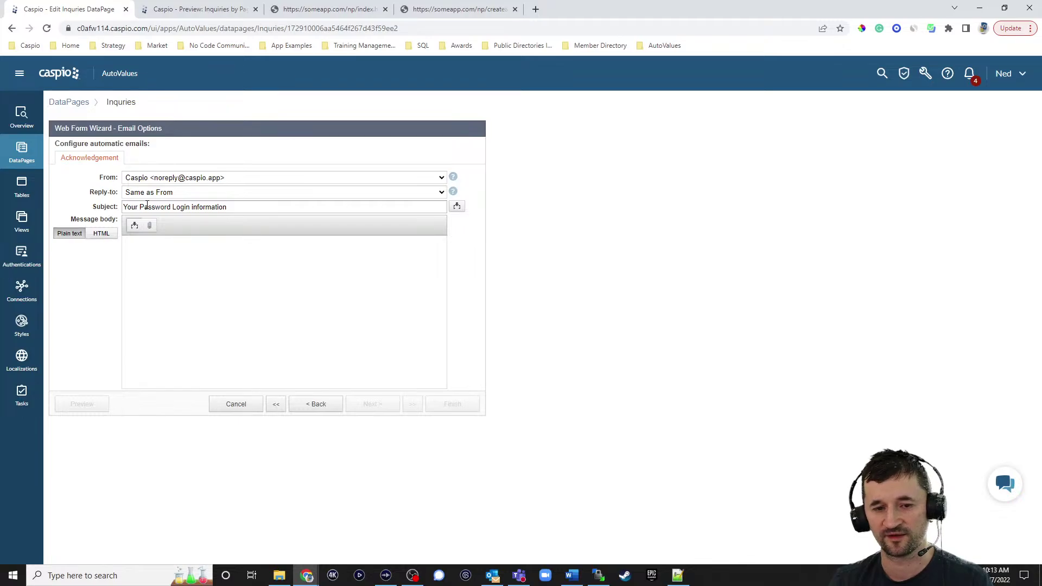
Begin the message body with 'Hi' followed by the inserted Name field
text(Hi)
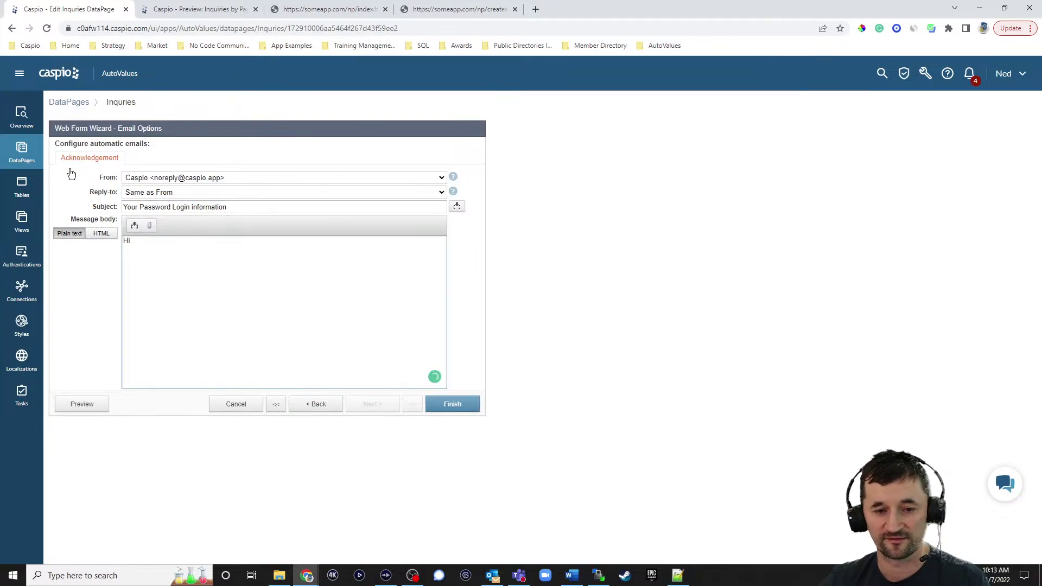
click(134, 224)
click(142, 243)
click(150, 272)
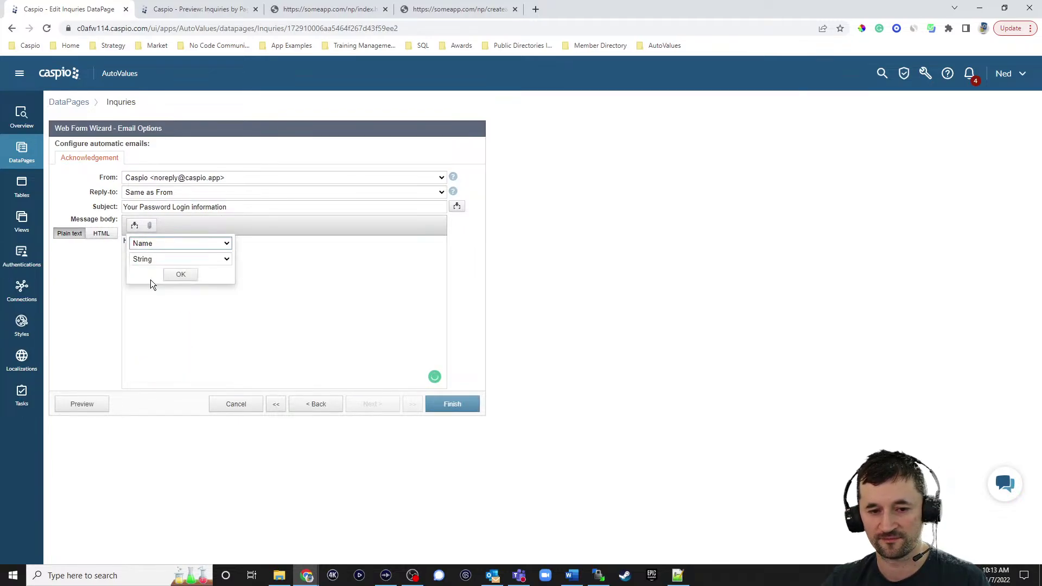
click(181, 274)
click(216, 245)
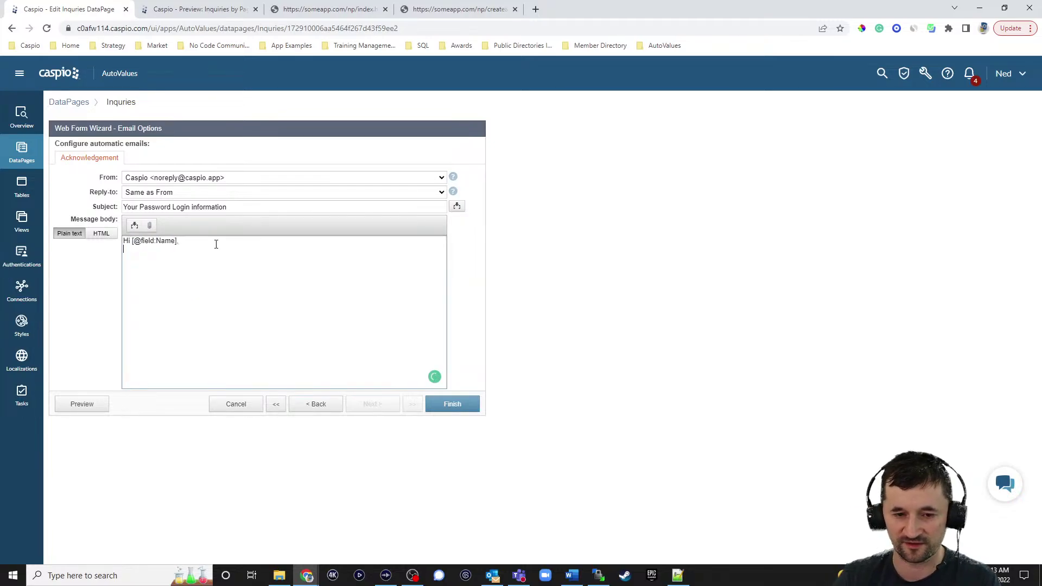
Add the temporary-password sentence, a 'Password' label, and the inserted Password field
text(Here is your t)
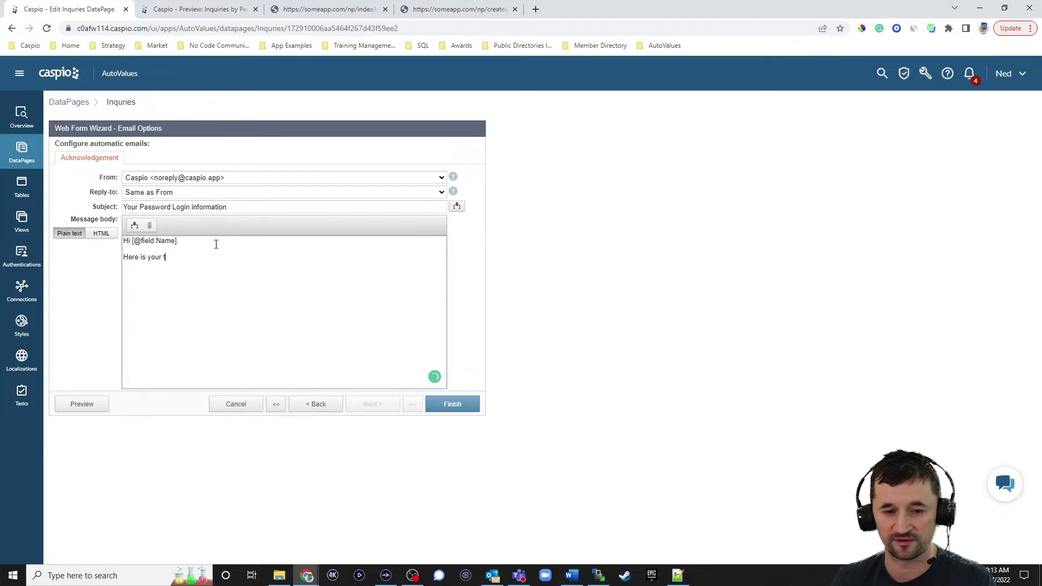
text(emporary password.)
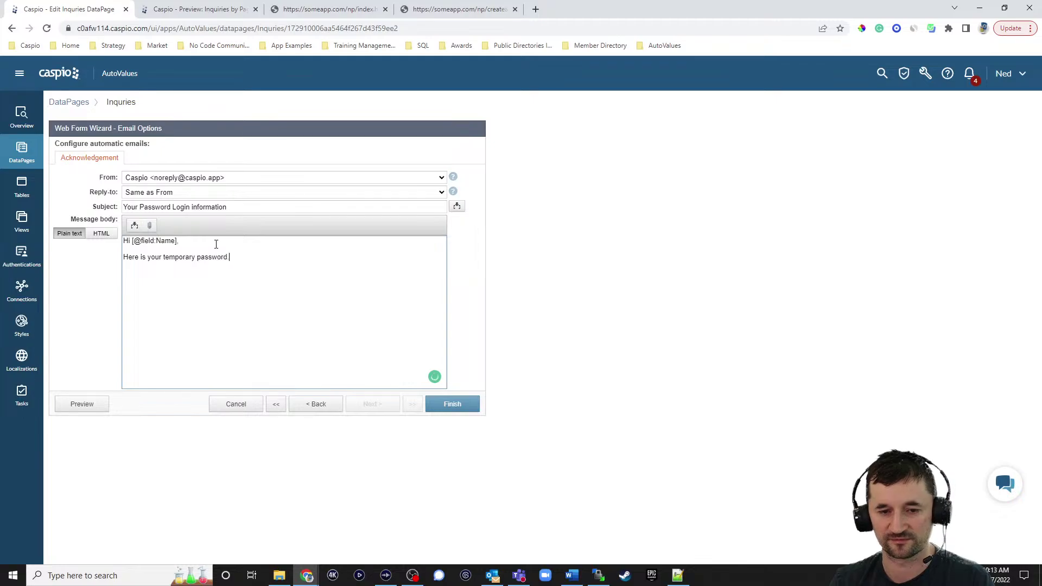
text( We recomme)
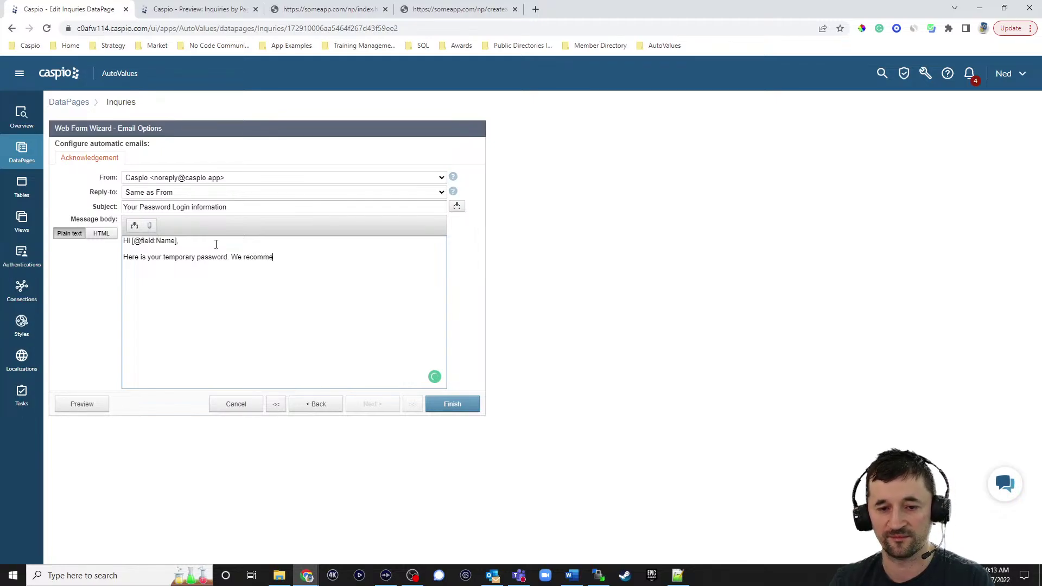
text(nd taat )
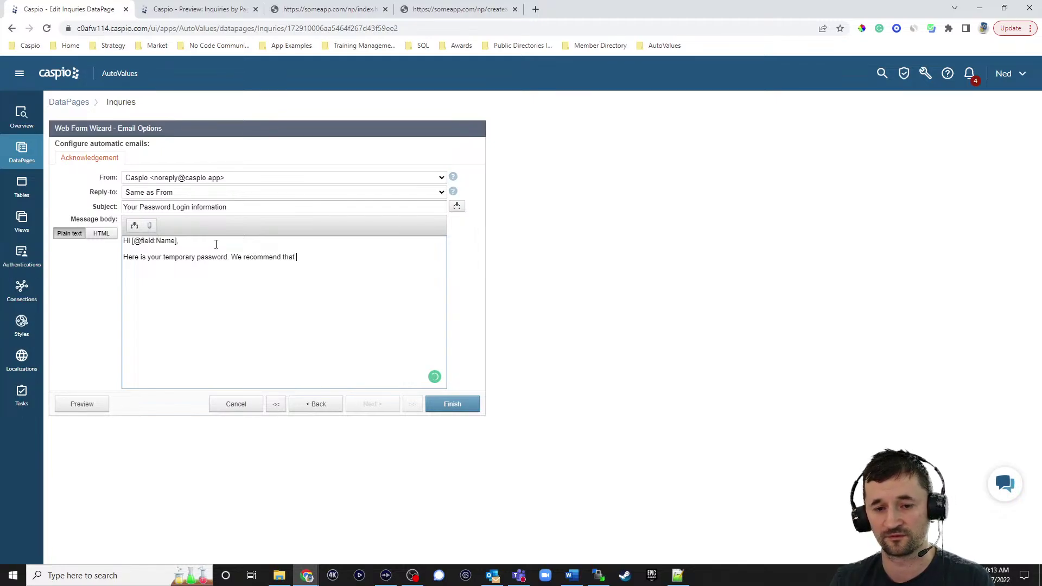
text(you change it when you)
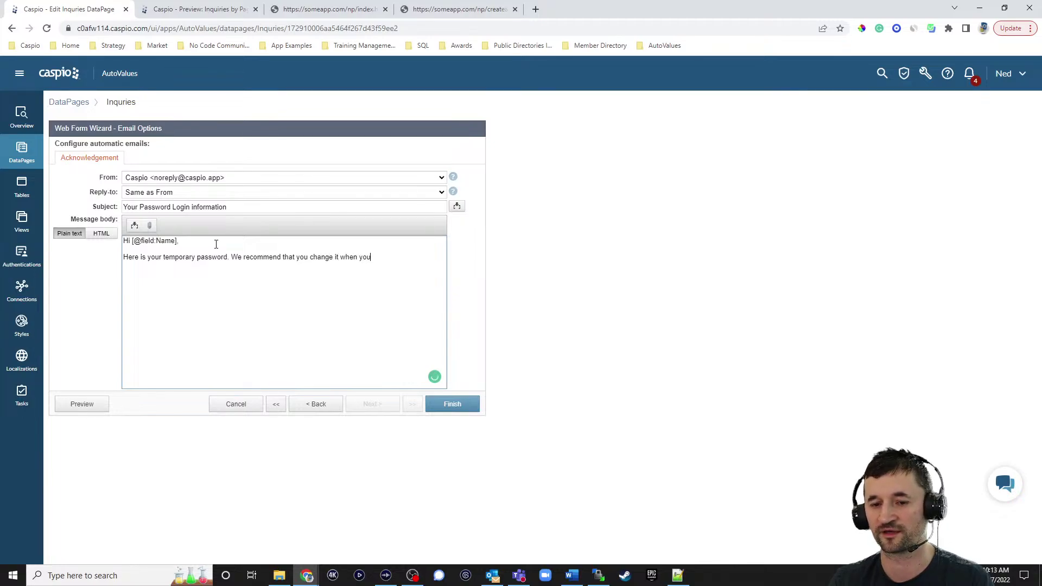
text( log in.)
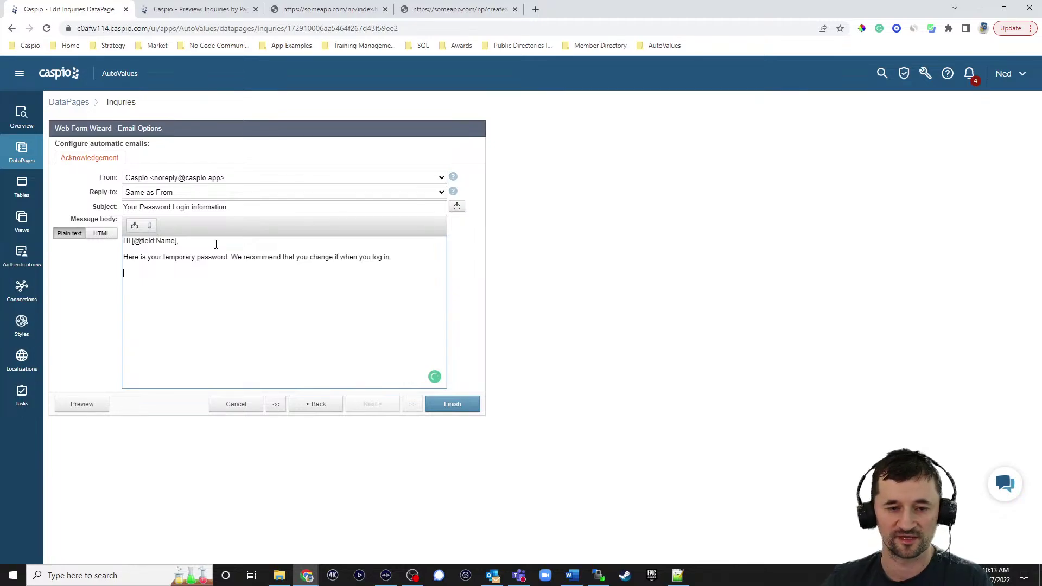
text(passw)
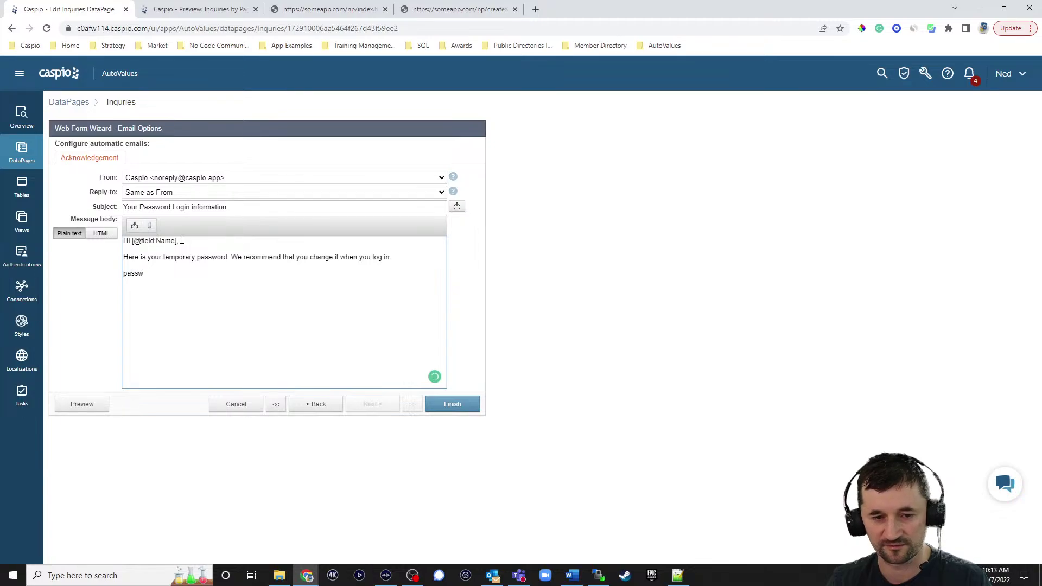
key(BackSpace)
key(BackSpace)
text(Password:)
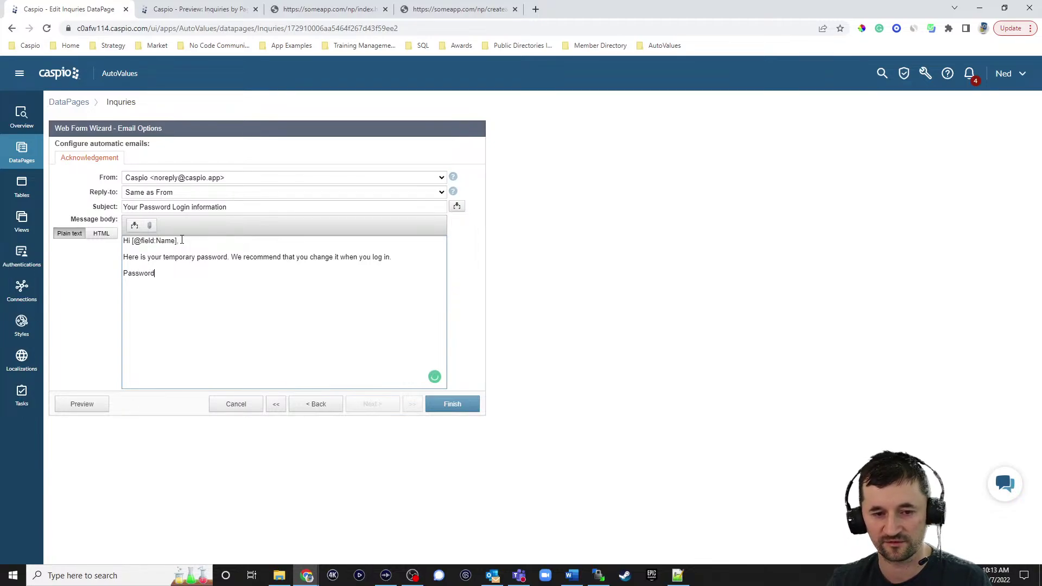
click(134, 224)
click(142, 243)
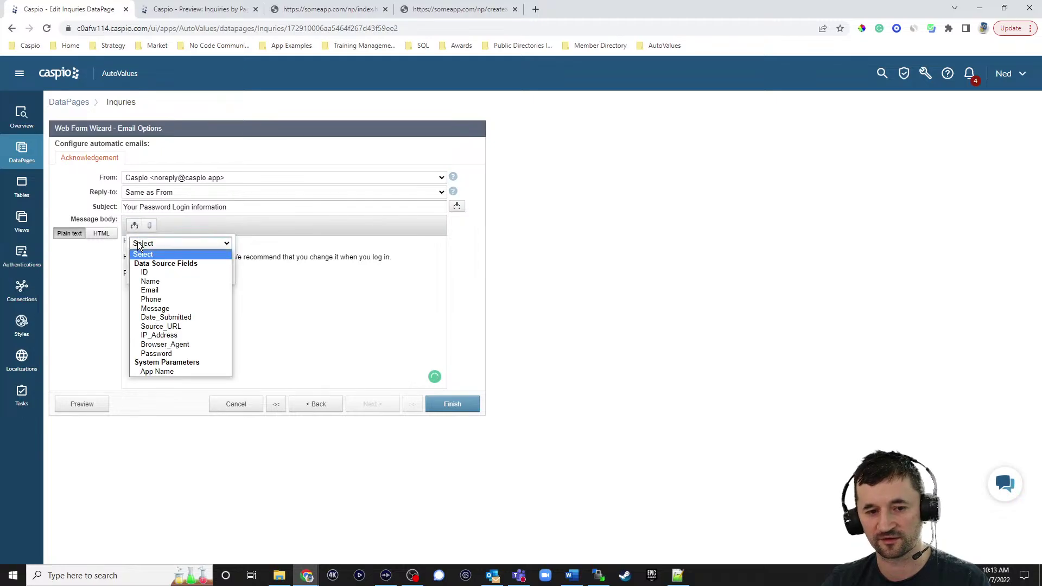
click(161, 354)
click(181, 274)
click(257, 274)
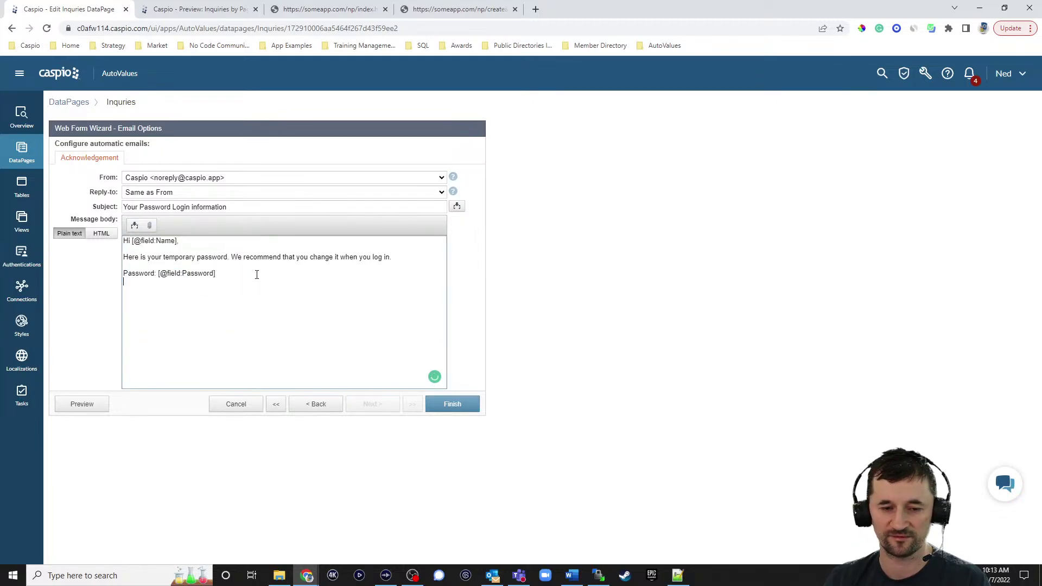
Sign off with 'Sincerely, Company Name', finish the form, and preview Inquries
text(Sincerely,)
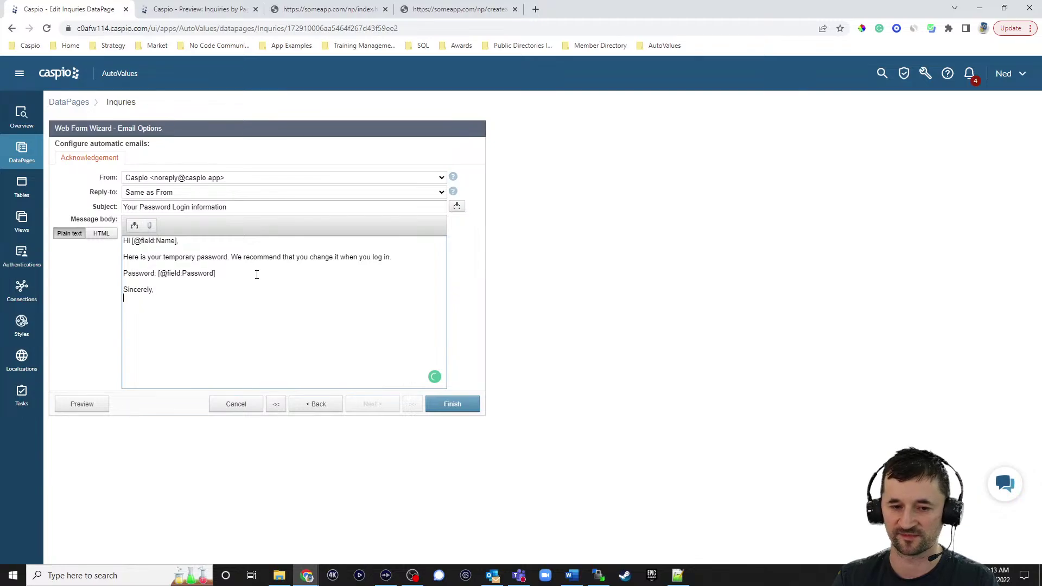
text(Company)
key(BackSpace)
key(BackSpace)
key(BackSpace)
key(BackSpace)
key(BackSpace)
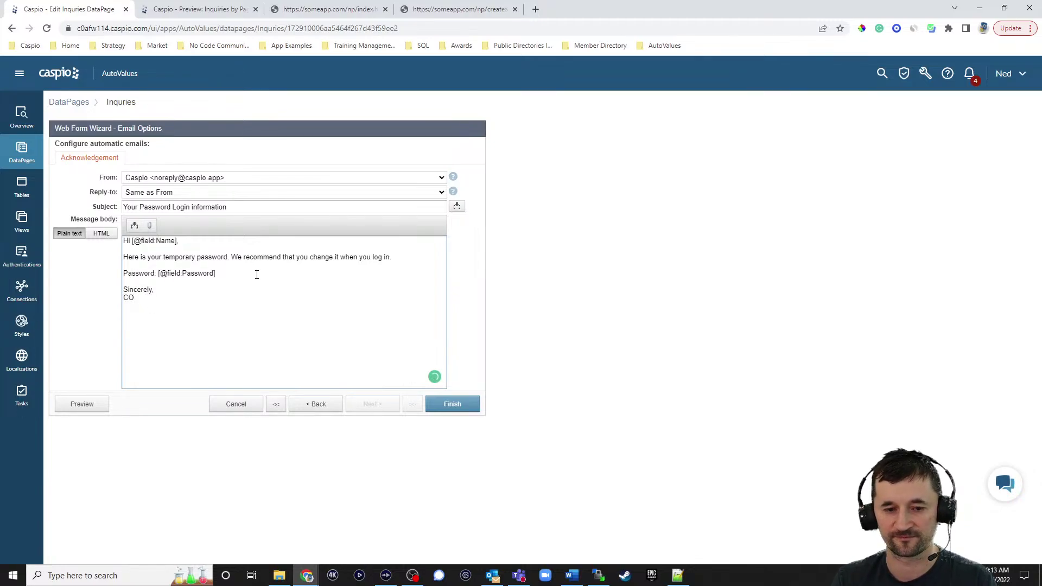
text(mpany Name)
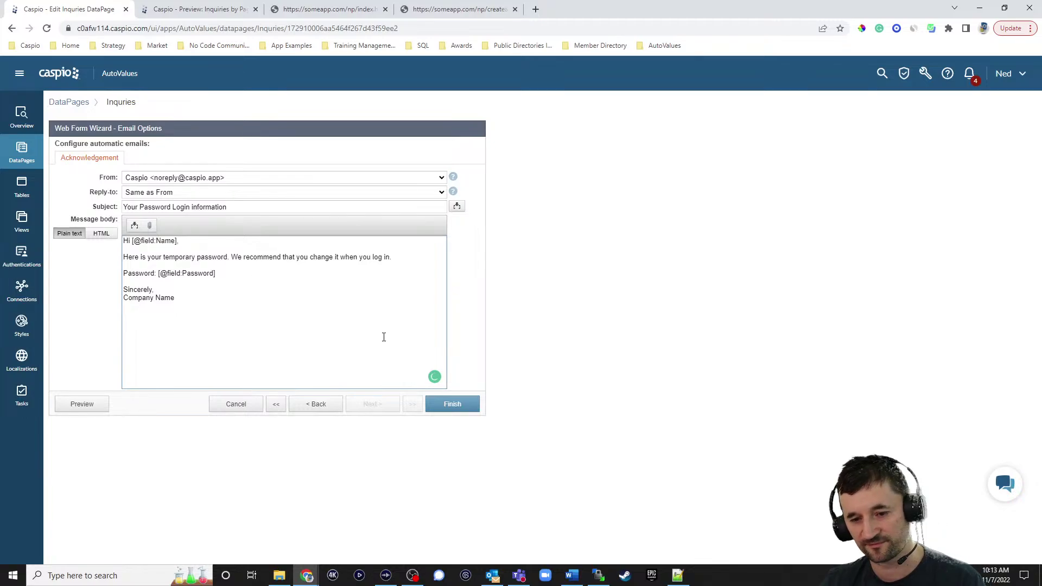
click(461, 404)
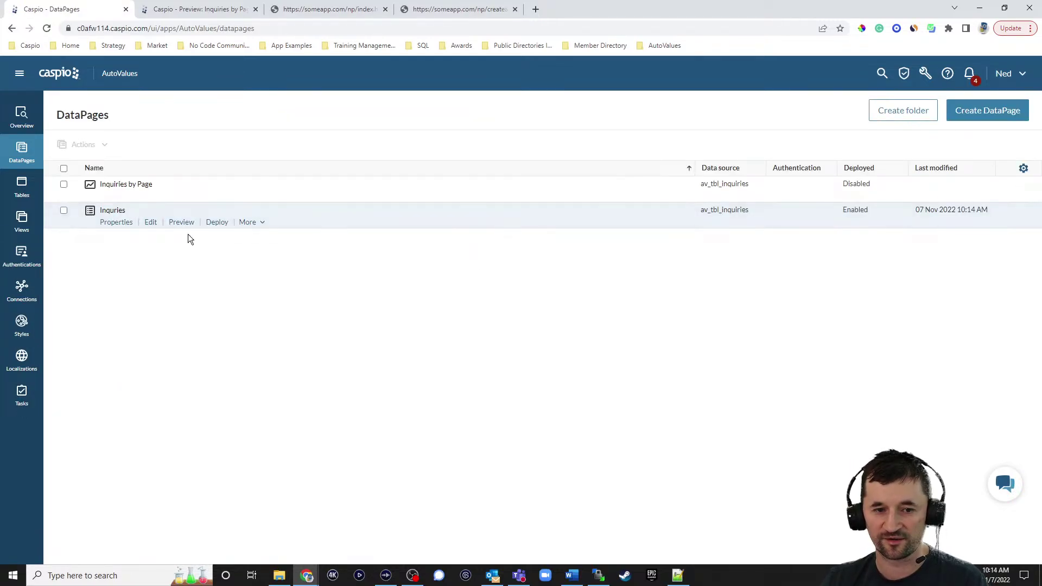
click(184, 223)
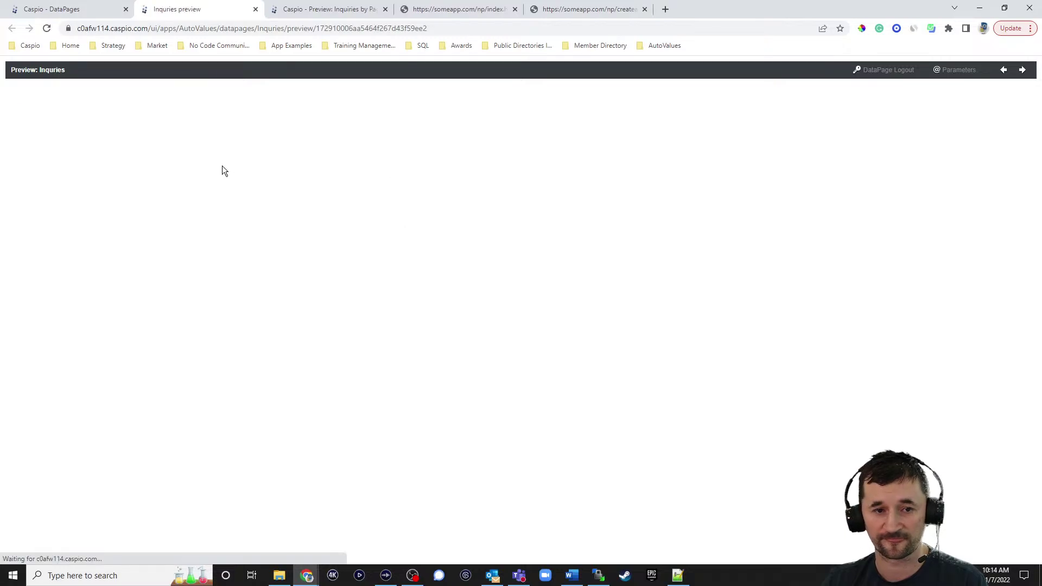
Submit a test inquiry with a name, e-mail address, phone number and message, then switch to the email program
click(96, 103)
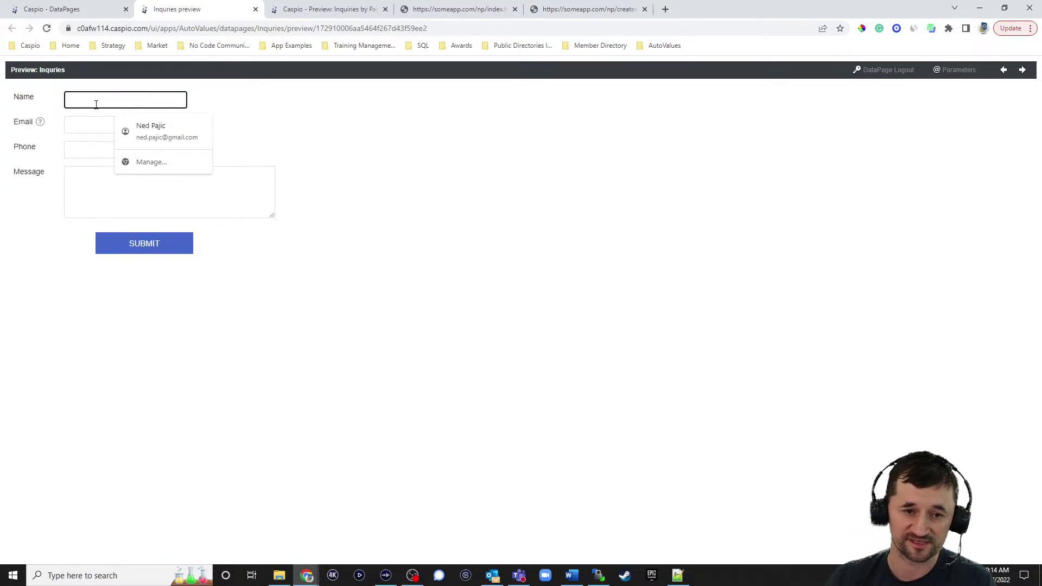
click(715, 257)
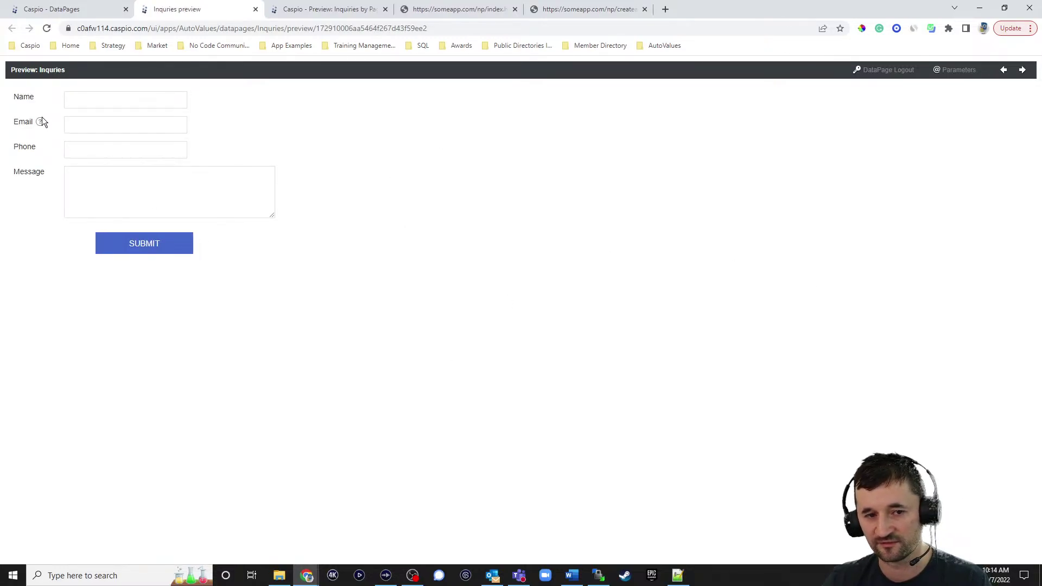
mouse_move(42, 125)
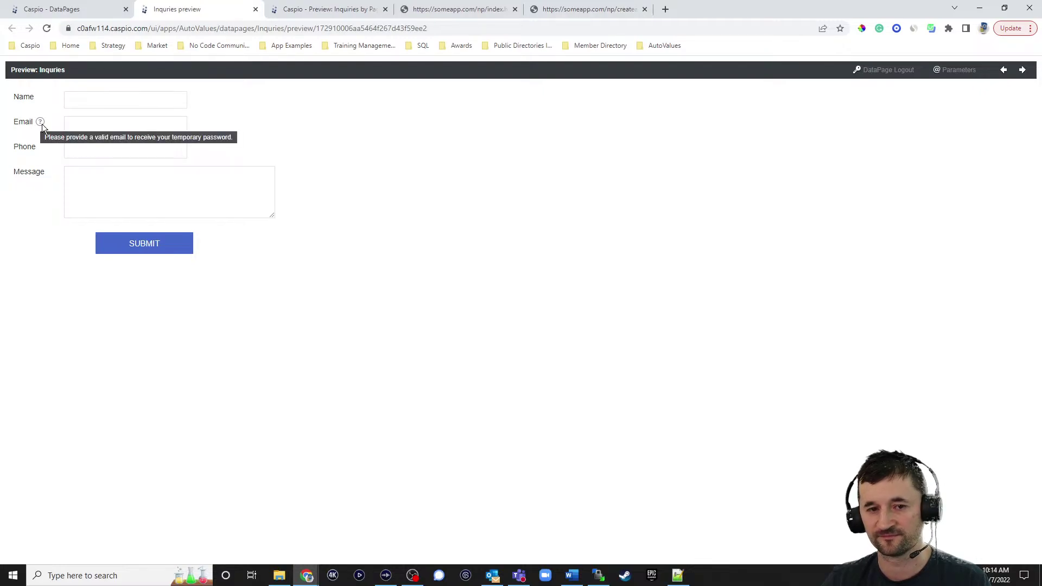
click(81, 103)
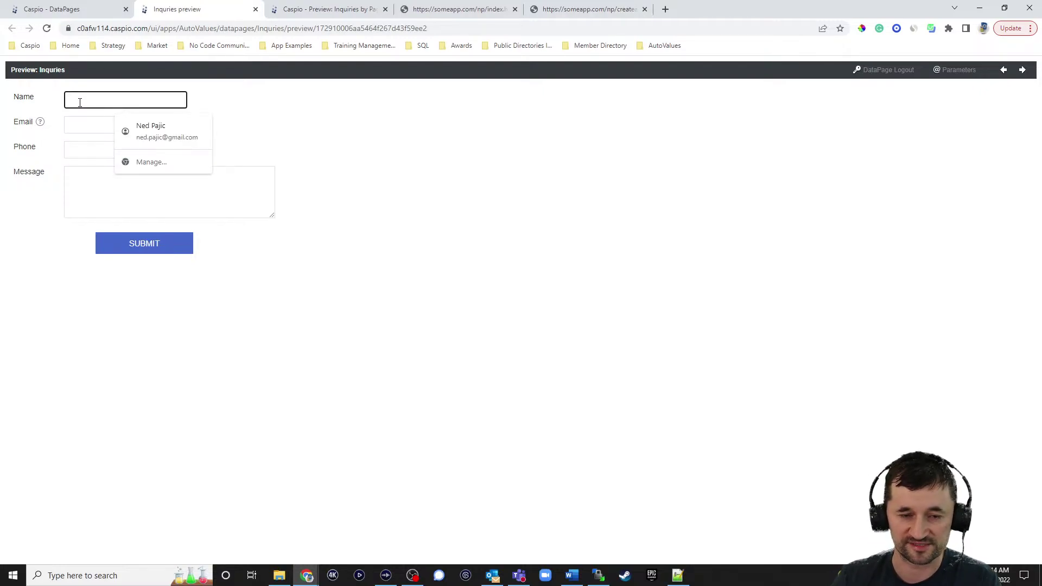
text(NP)
key(Tab)
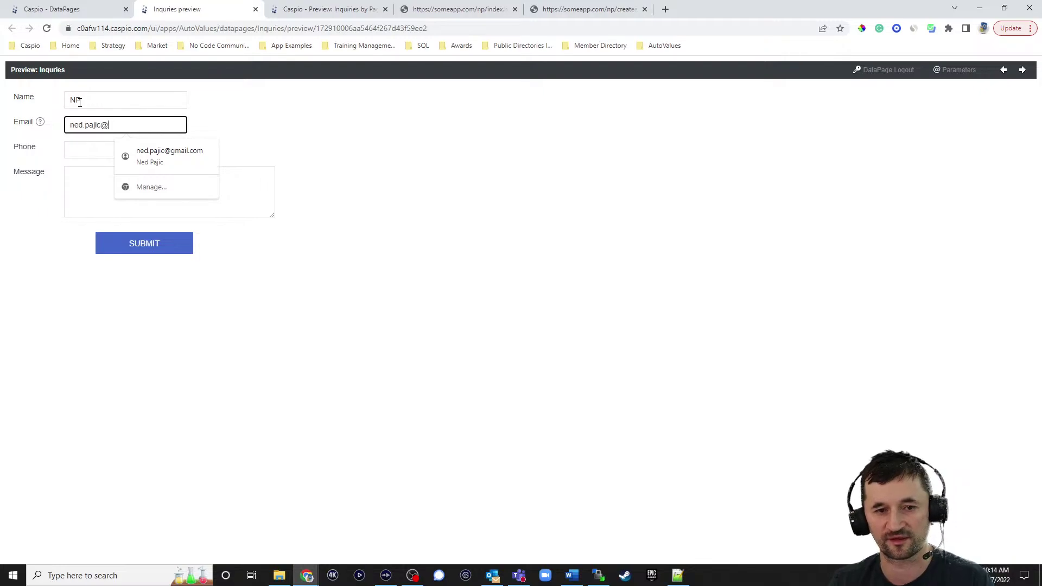
key(Tab)
text(32432432)
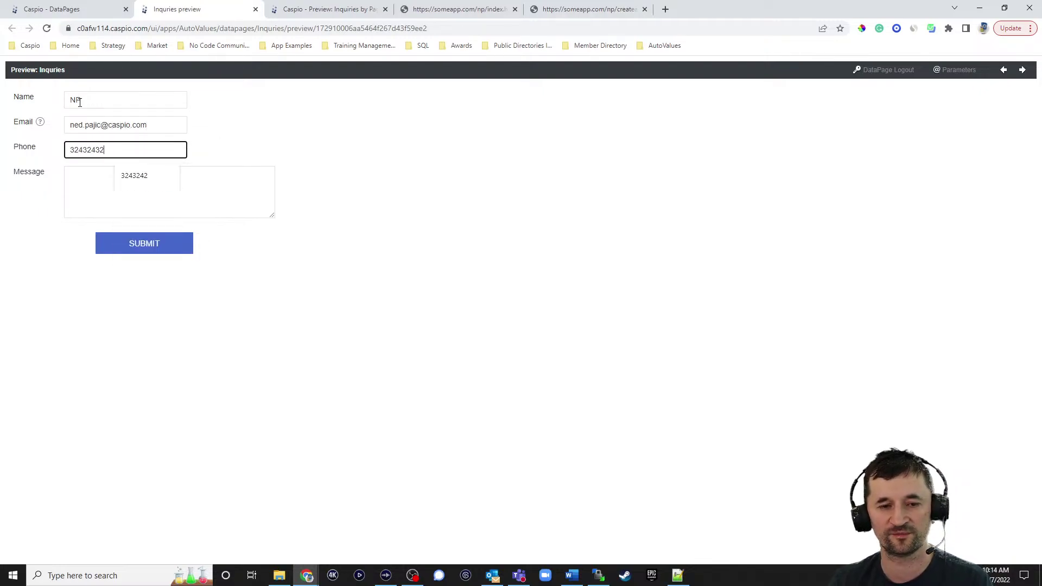
text(423)
key(Tab)
text(sd;lfksdaj;fjkasd)
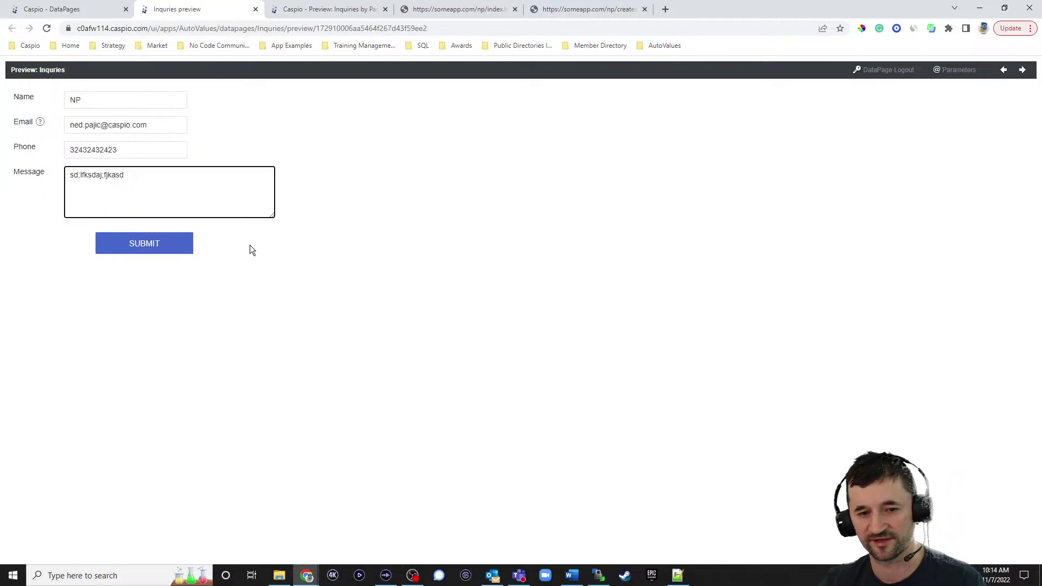
click(151, 245)
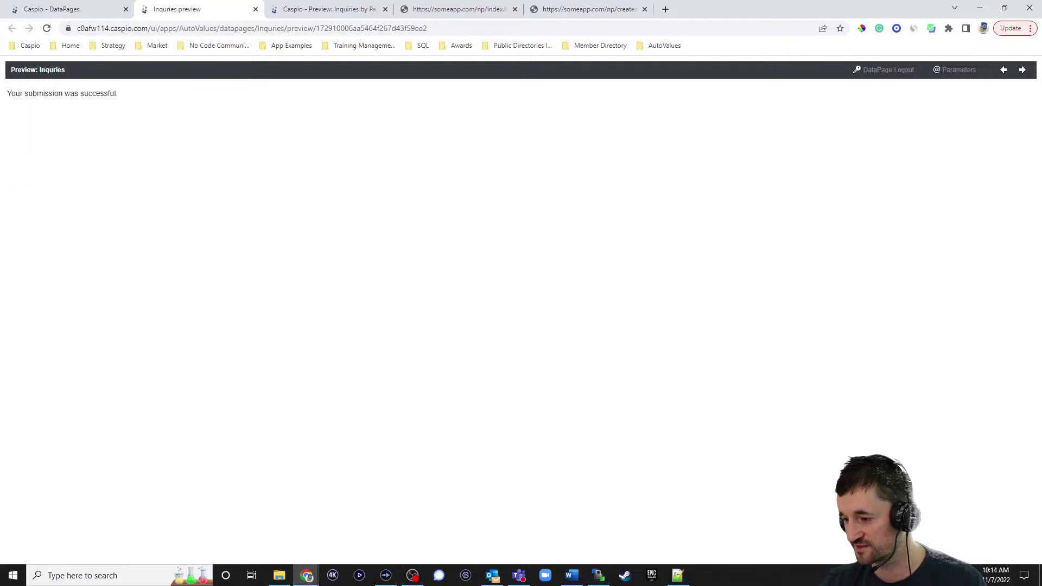
key(alt+Tab)
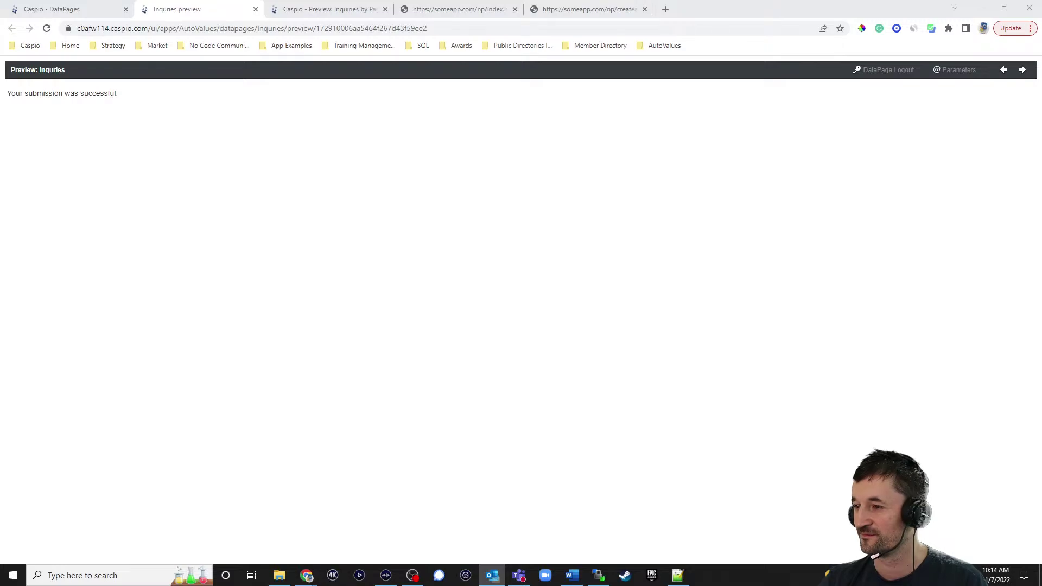
Open the password email in Outlook, copy the temporary password, and close the message
key(alt+Tab)
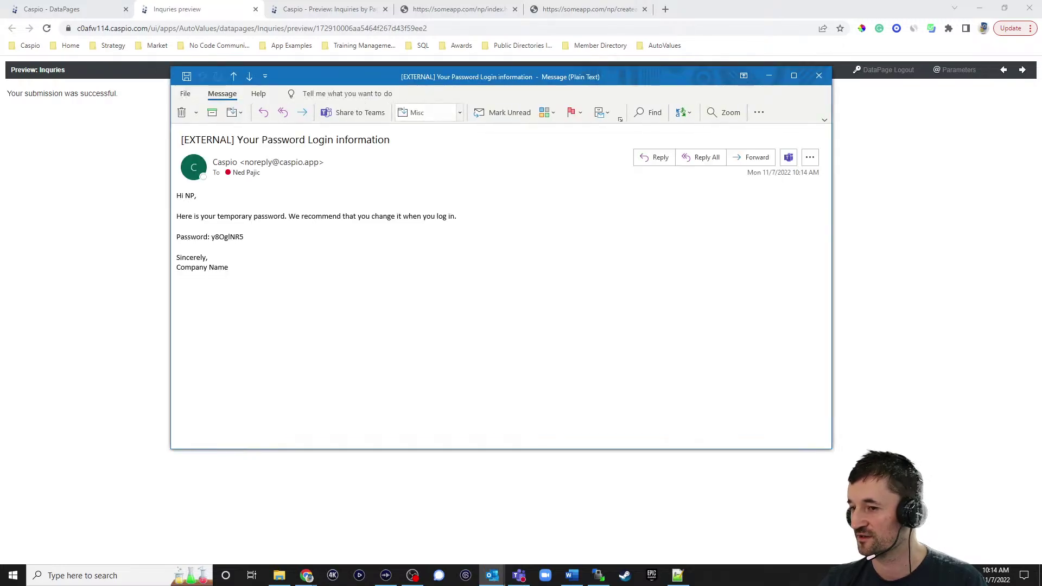
drag(645, 72, 701, 91)
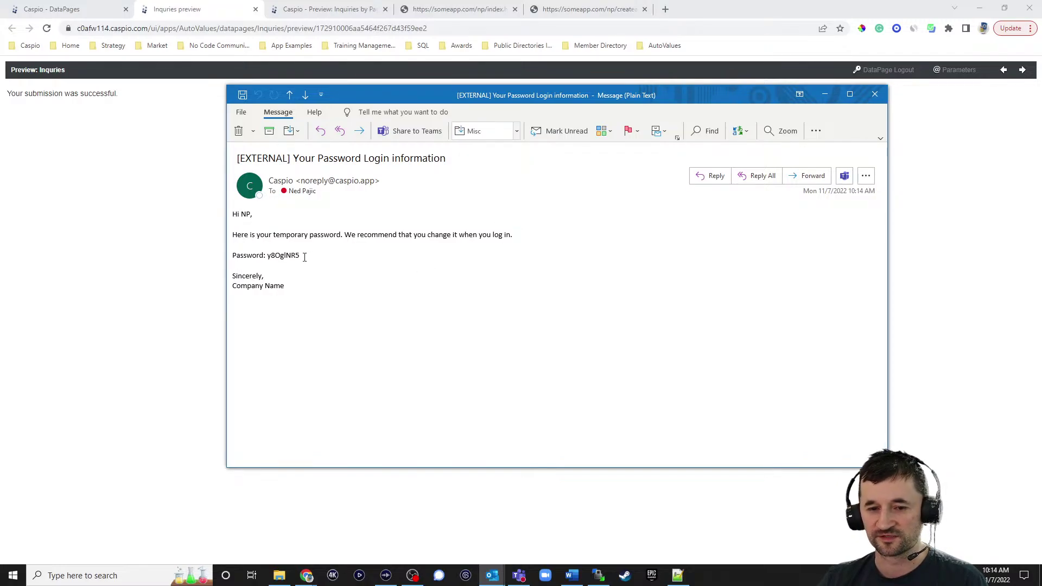
drag(304, 257, 269, 256)
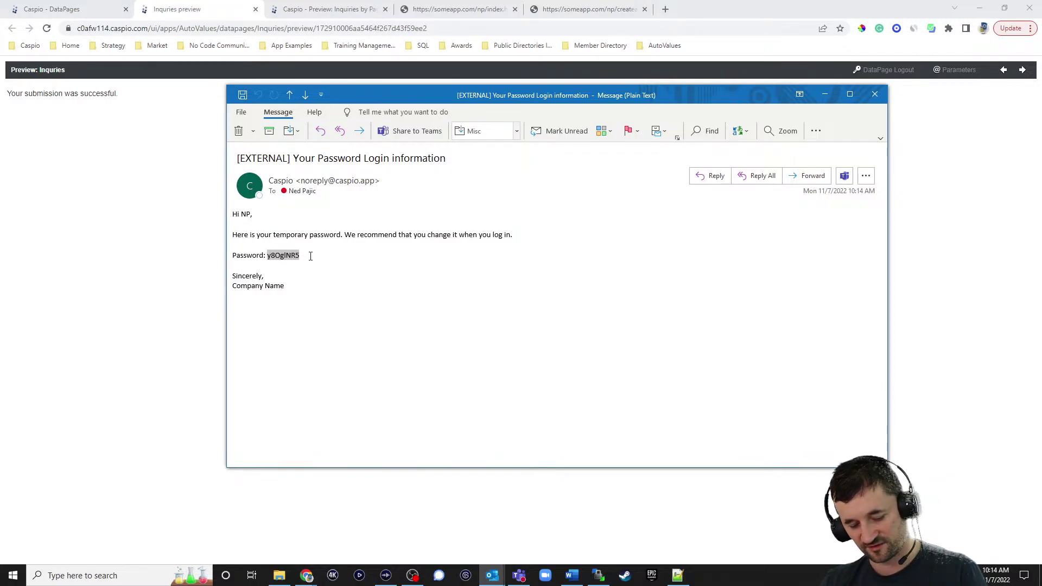
key(ctrl+c)
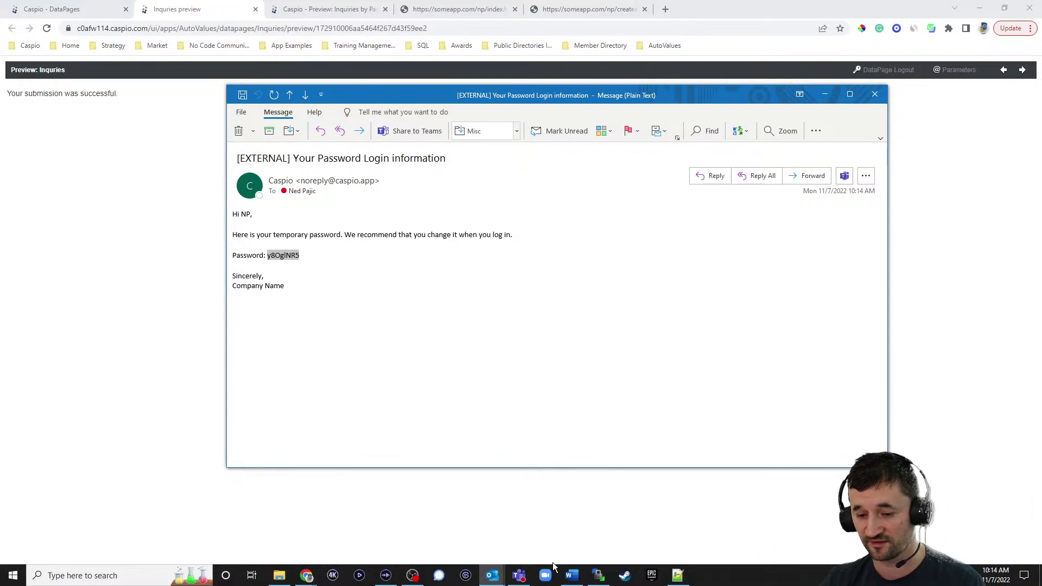
click(876, 99)
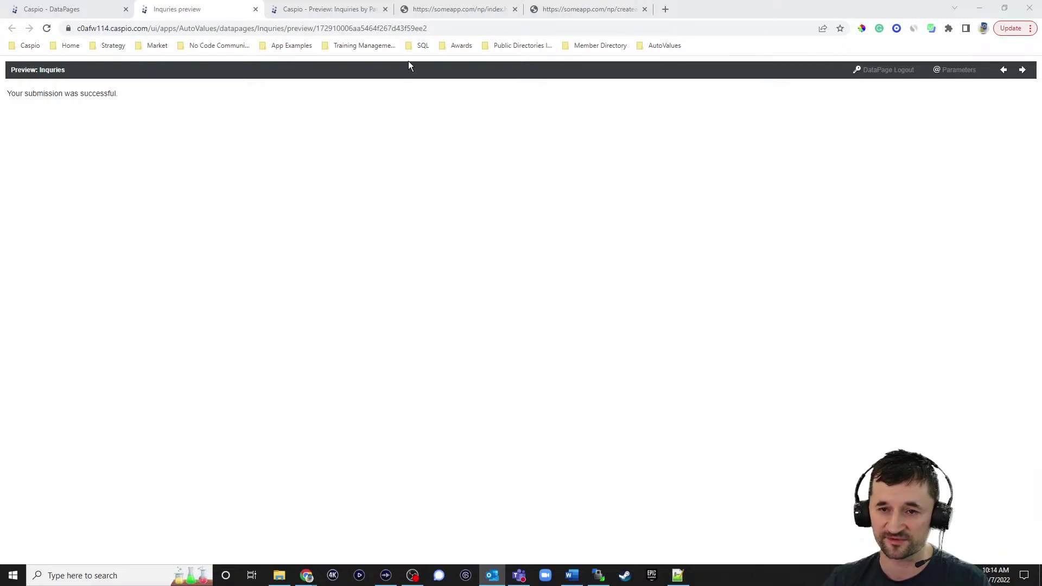
Reload the two someapp tabs with pages from the AutoValues bookmark folder
click(565, 11)
click(12, 30)
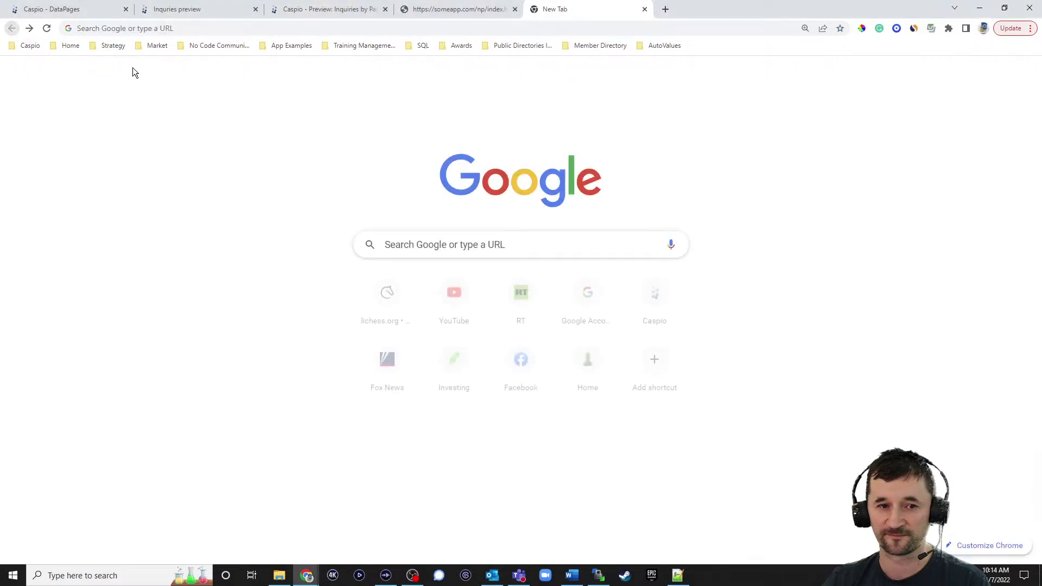
click(657, 46)
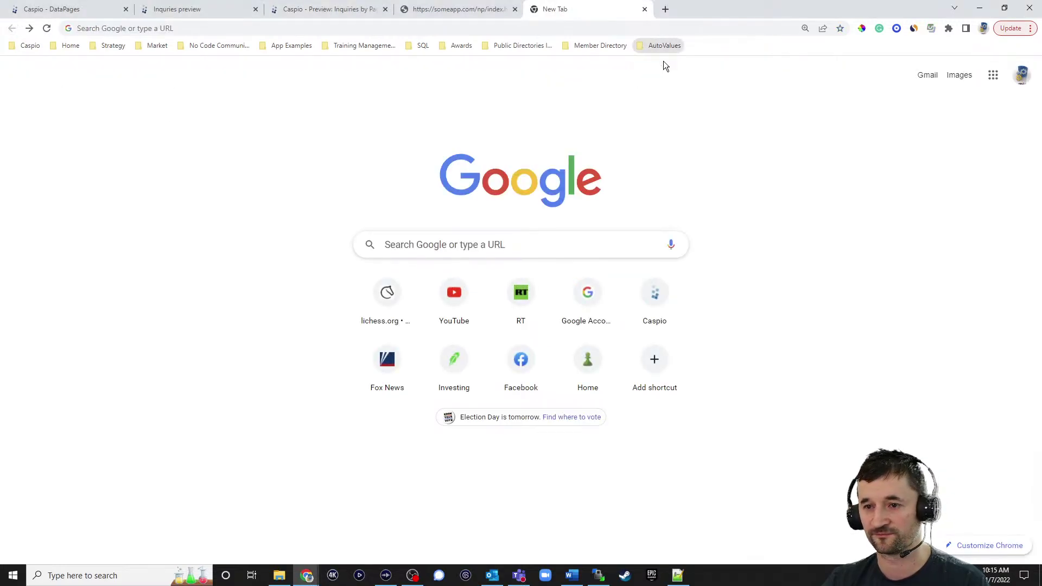
click(656, 45)
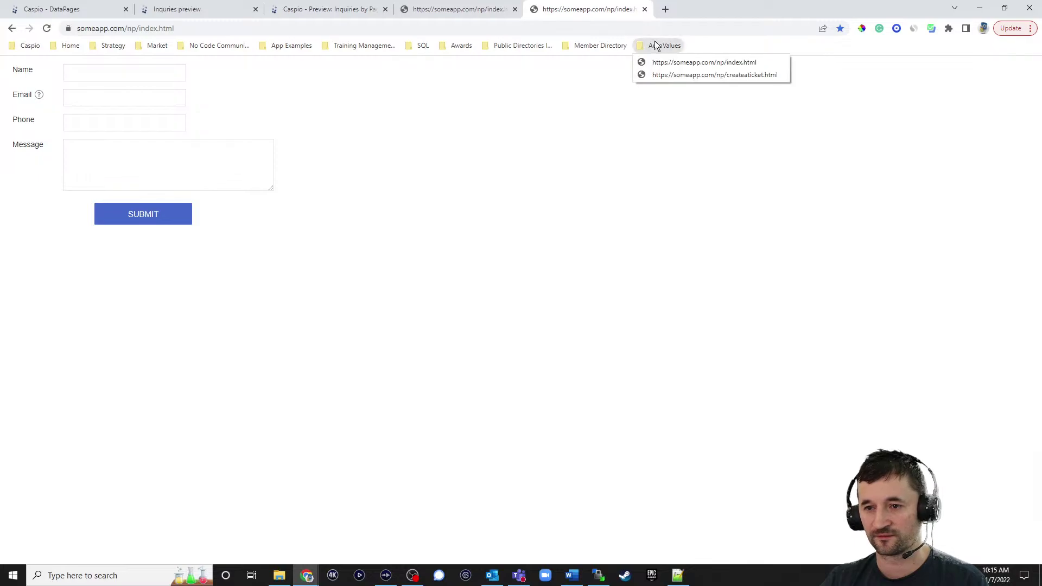
click(352, 135)
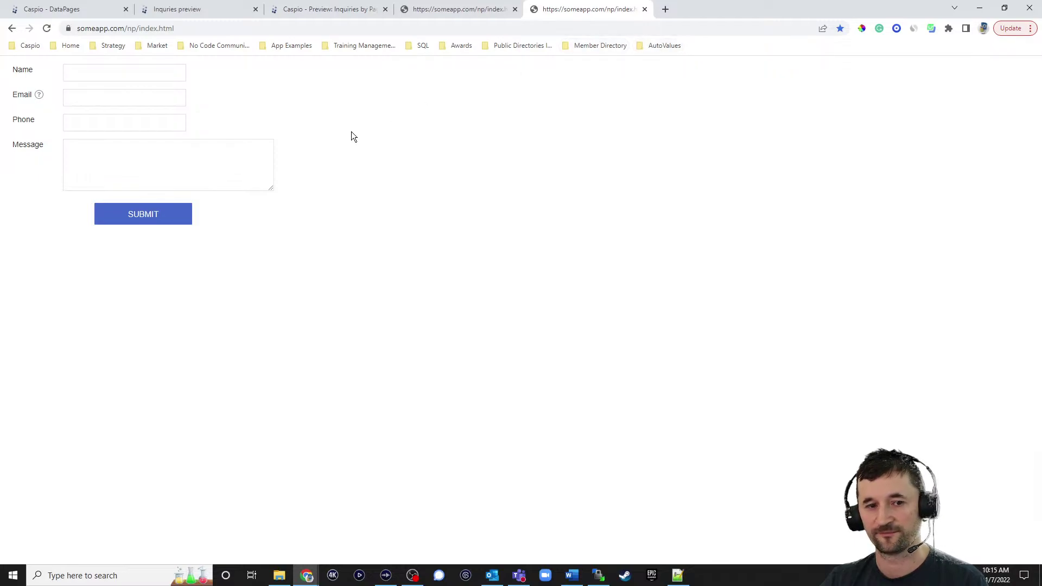
click(470, 16)
click(12, 28)
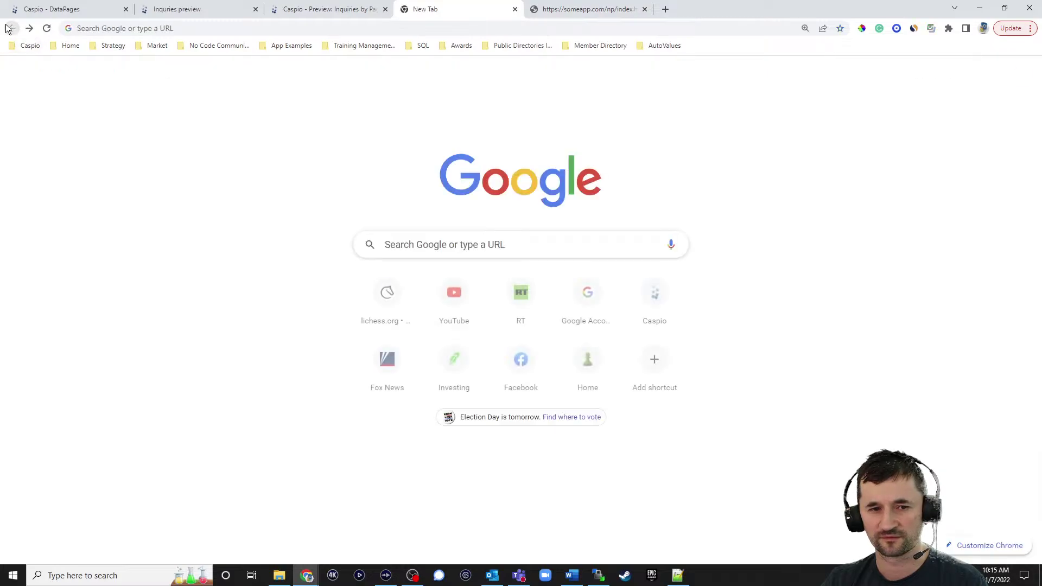
click(656, 48)
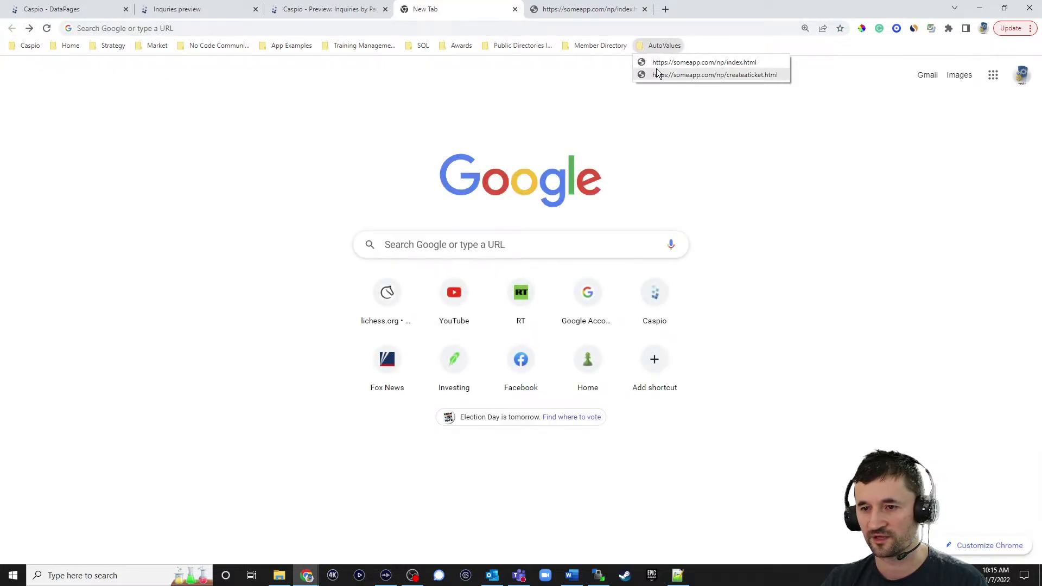
click(656, 70)
click(663, 45)
click(666, 63)
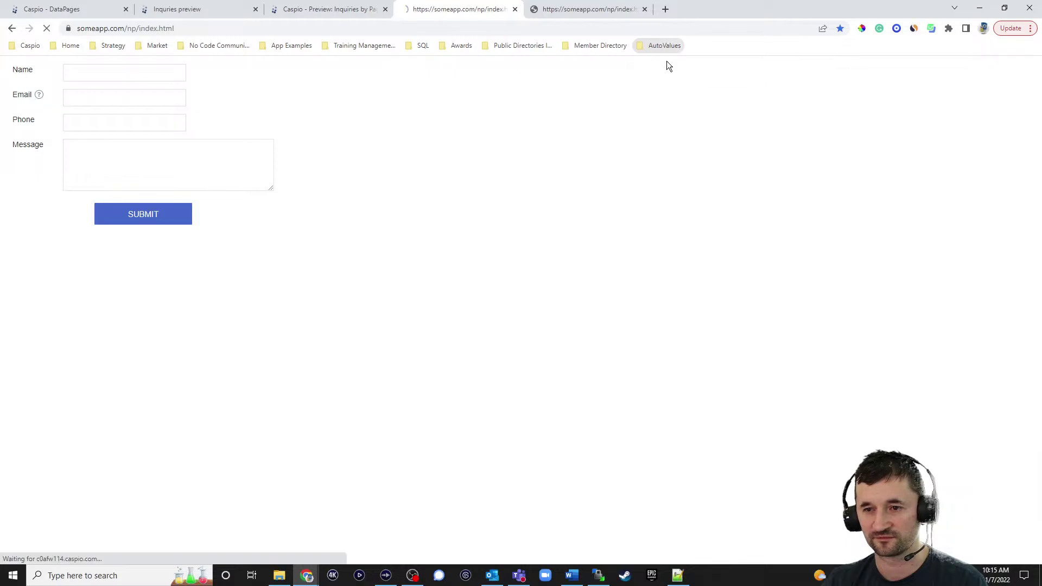
Preview the Inquiries DataPage, then show the Inquiries by Page chart and close the Inquiries preview
click(197, 12)
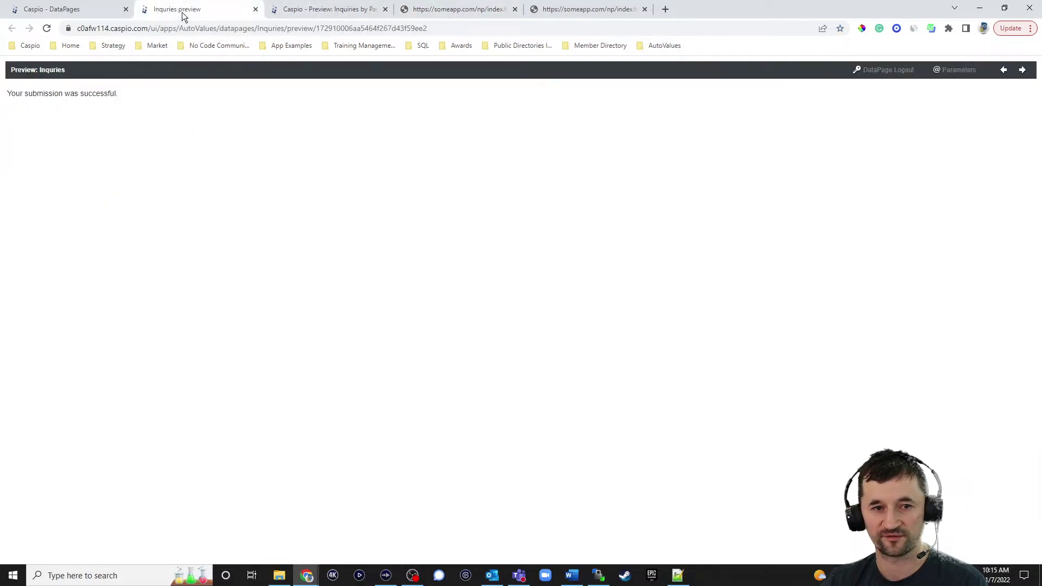
click(117, 10)
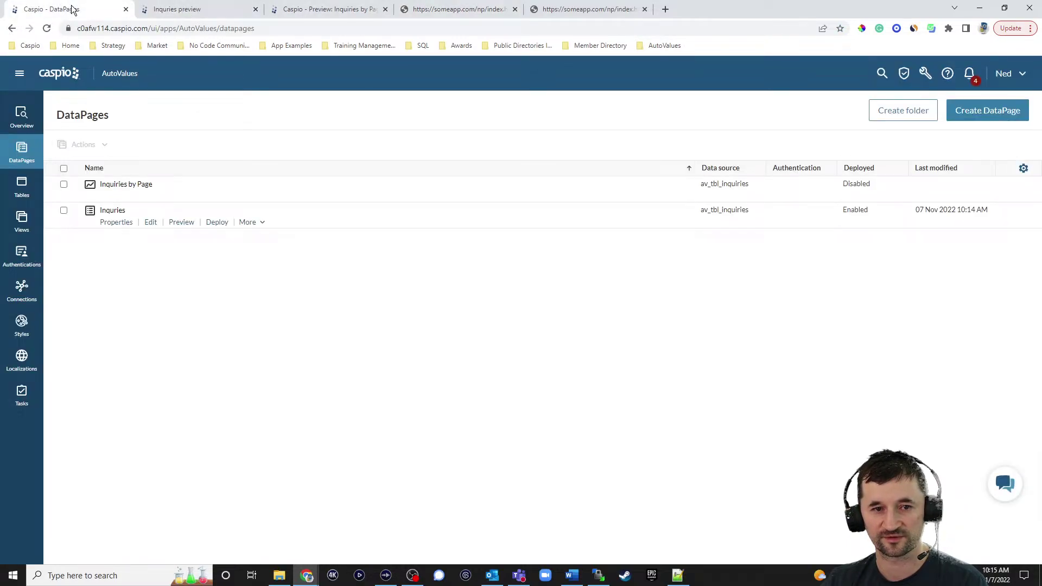
click(182, 224)
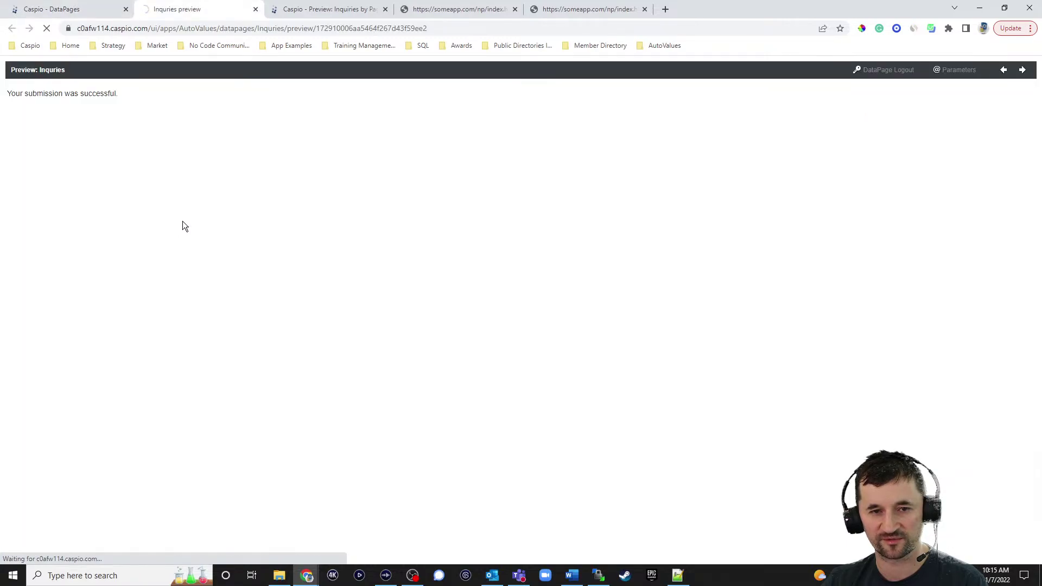
click(256, 12)
click(232, 10)
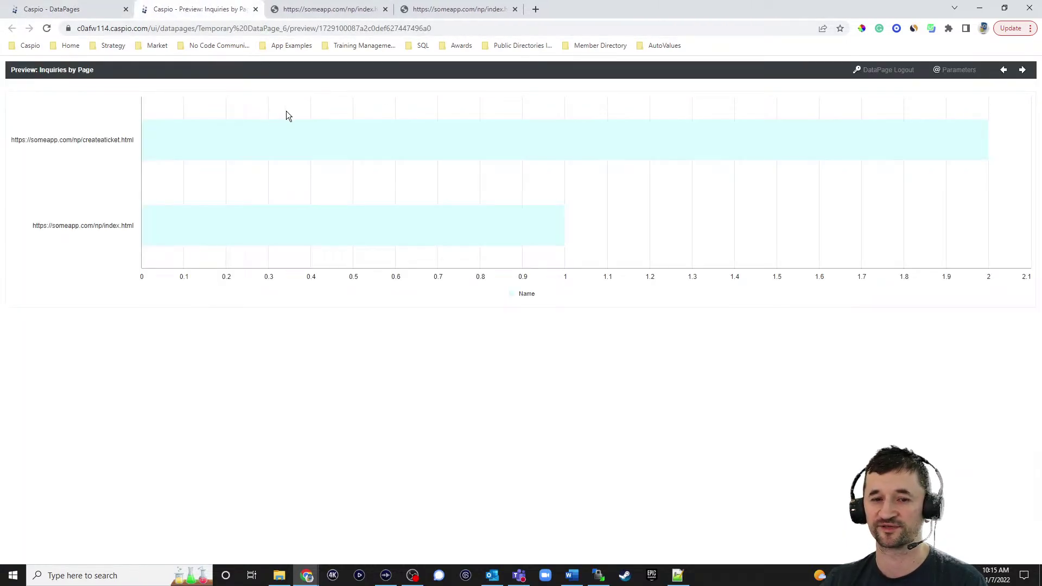
Show the someapp.com index page with the embedded inquiry form
click(467, 12)
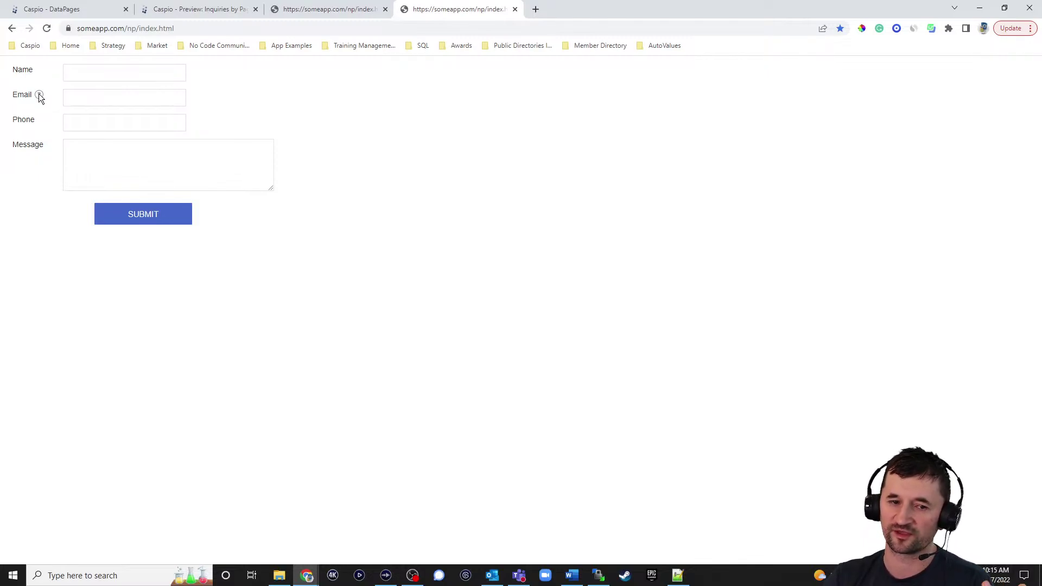
mouse_move(38, 95)
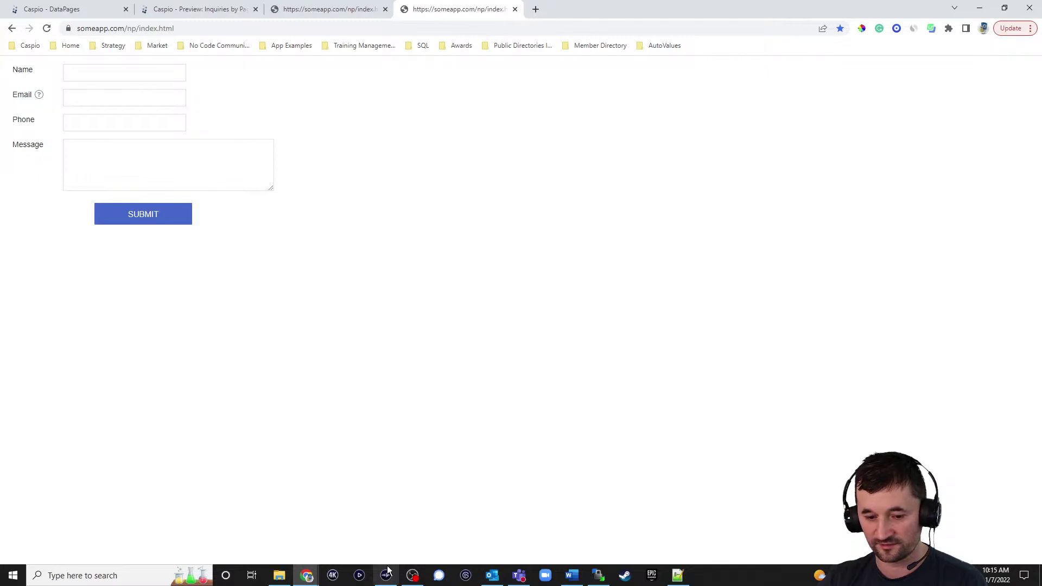
click(307, 577)
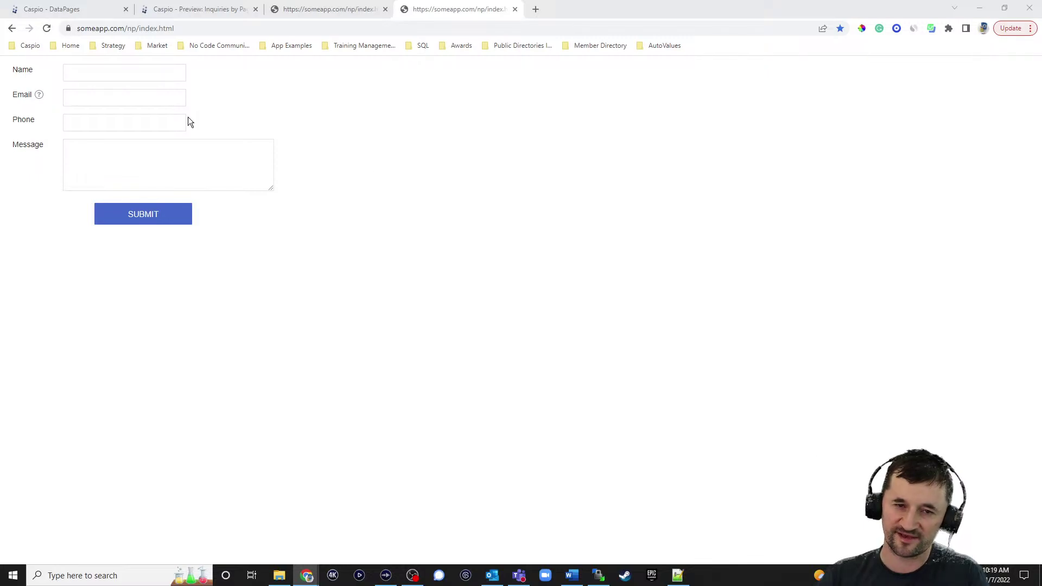
Switch back to the Caspio DataPages tab to reach the Inquiries embed deployment code
click(60, 9)
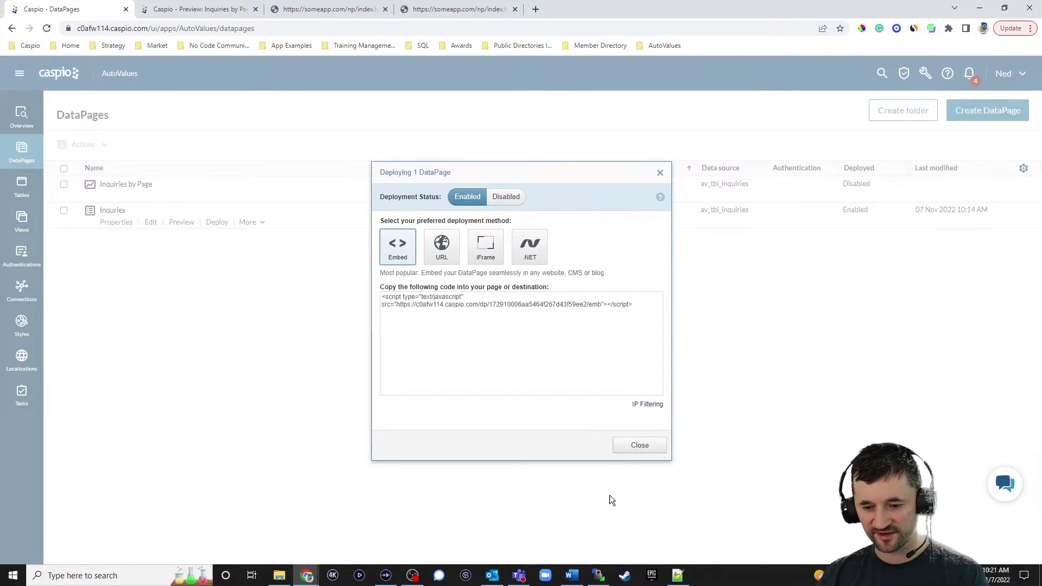
Launch Notepad from the Windows recent apps, then return to the Chrome embed code
click(81, 576)
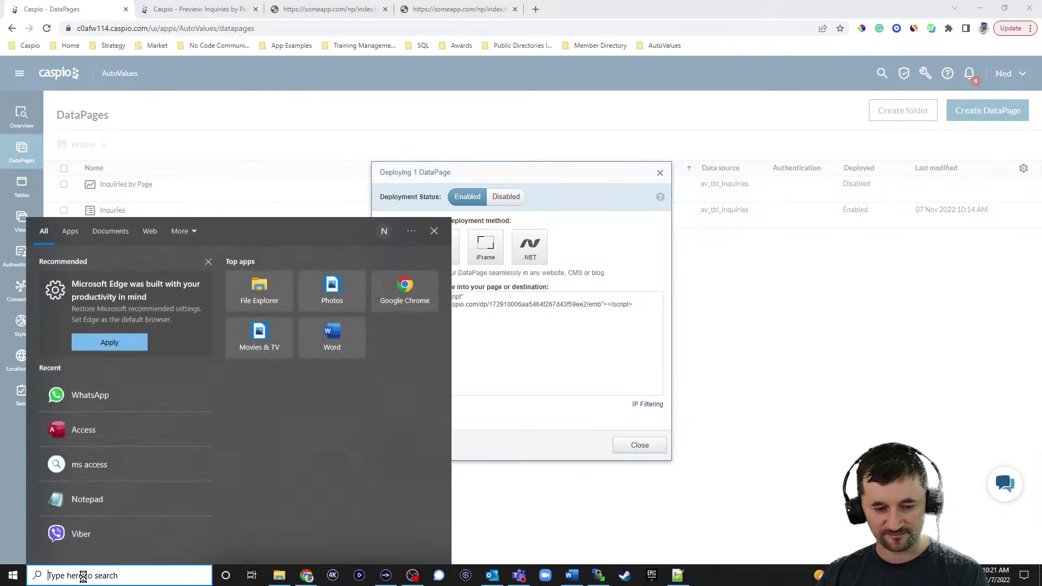
click(84, 497)
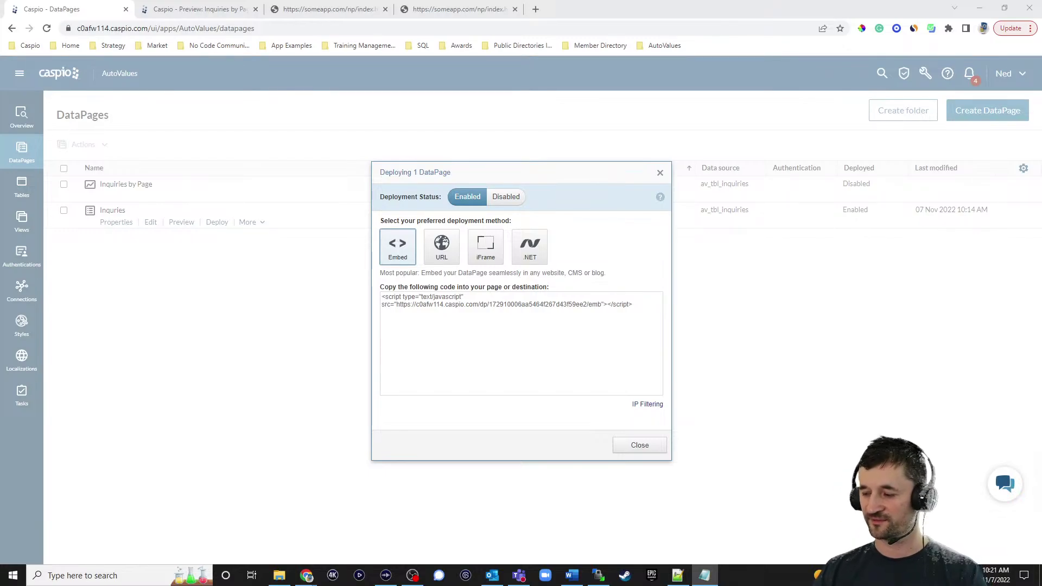
key(alt+Tab)
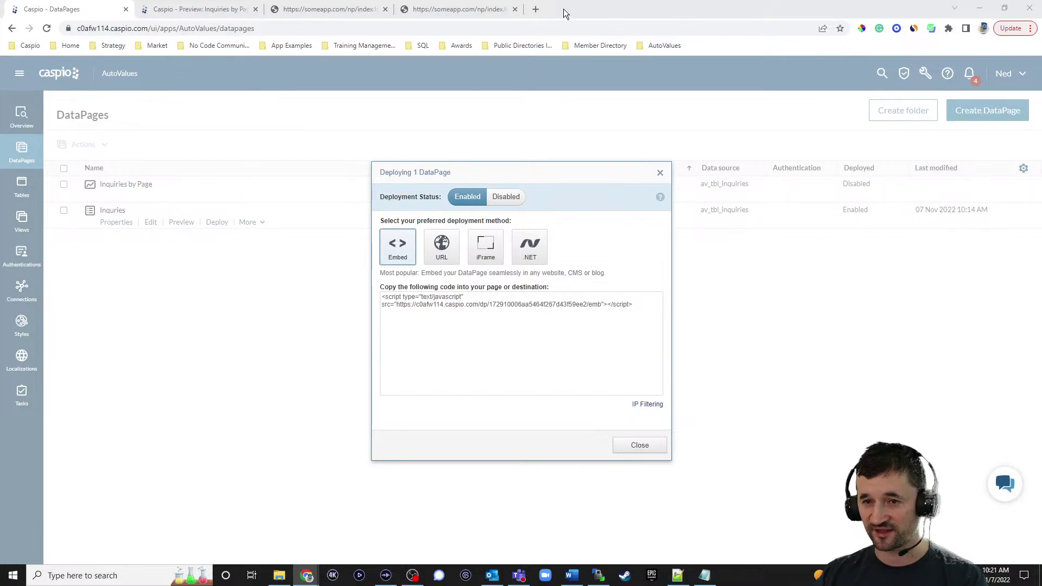
Load ideabox.caspio.com in a new Chrome tab to view the Caspio Ideabox forum
click(535, 9)
text(di)
key(BackSpace)
key(BackSpace)
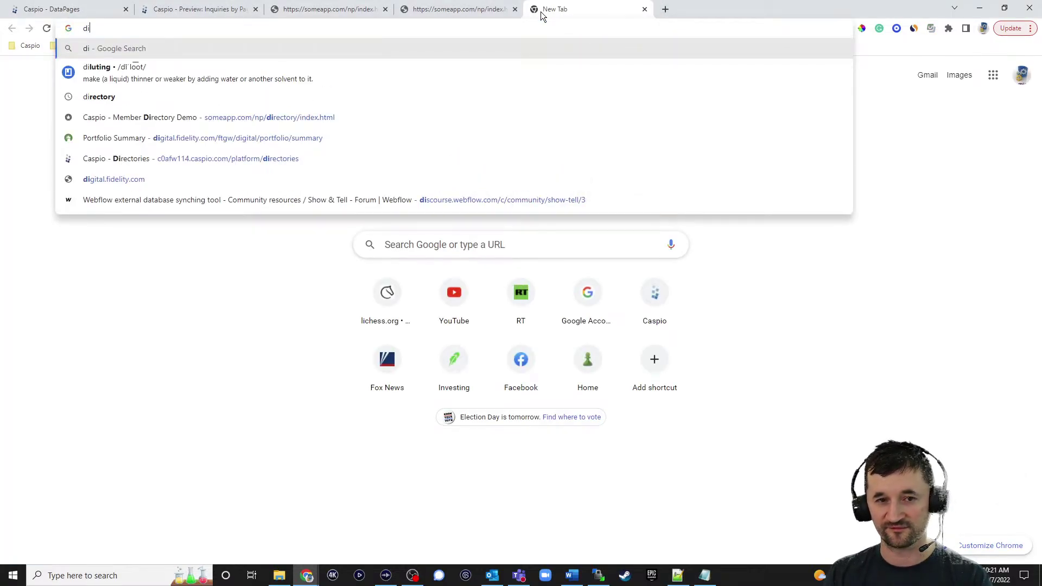
key(BackSpace)
text(id)
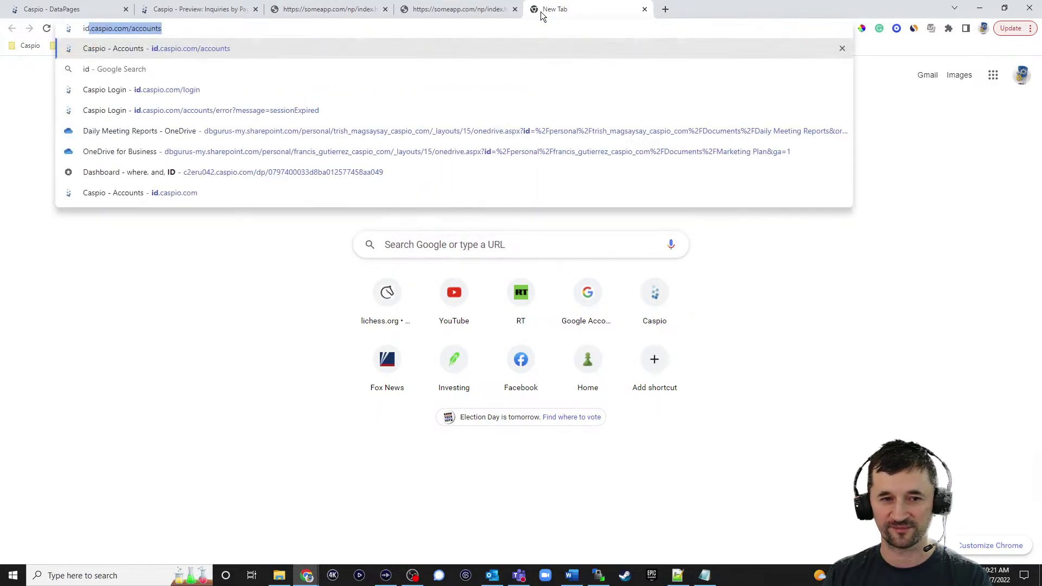
text(eabox.caspio.co)
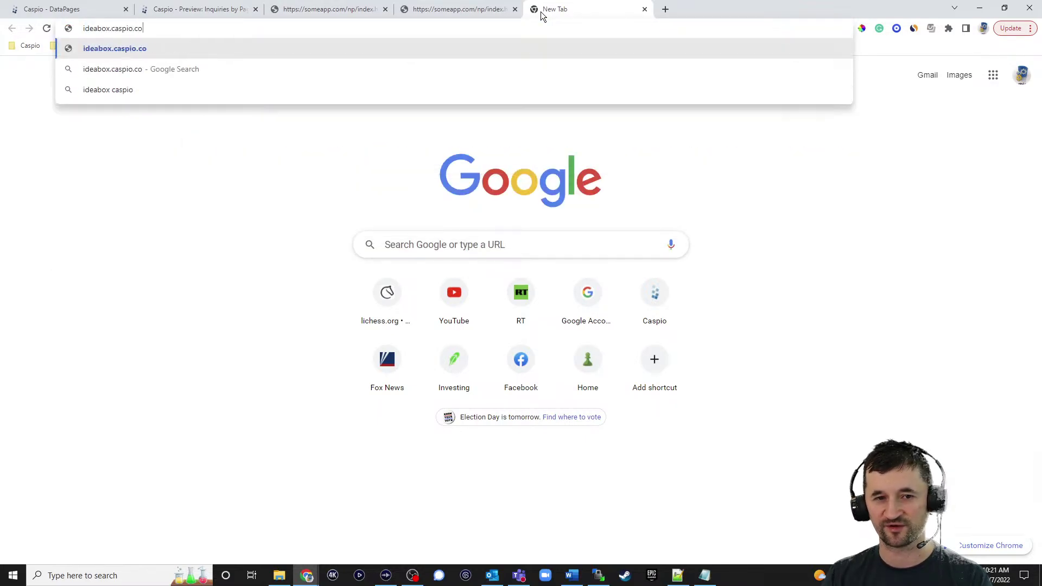
key(Return)
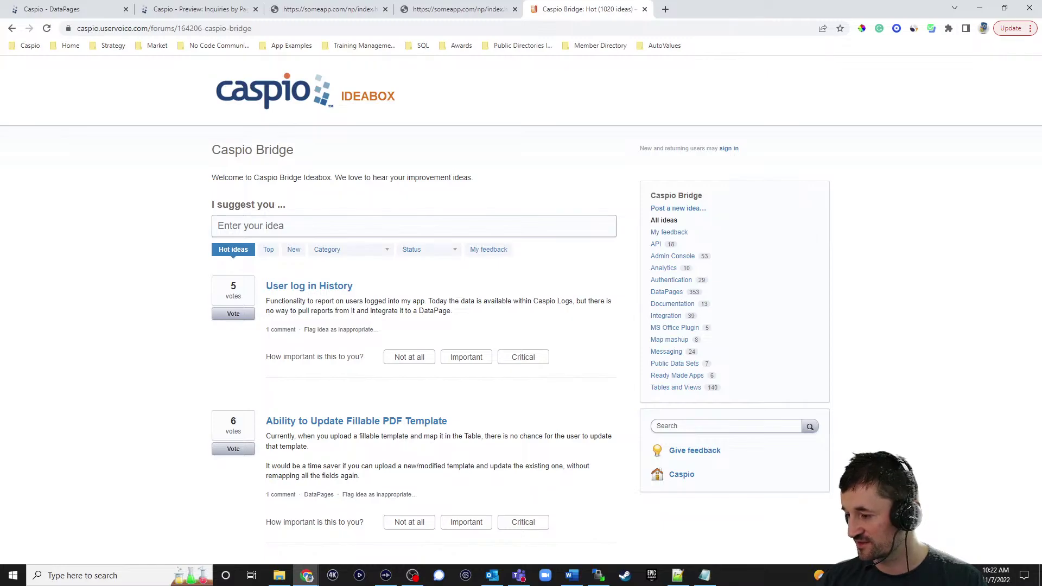
key(alt+Tab)
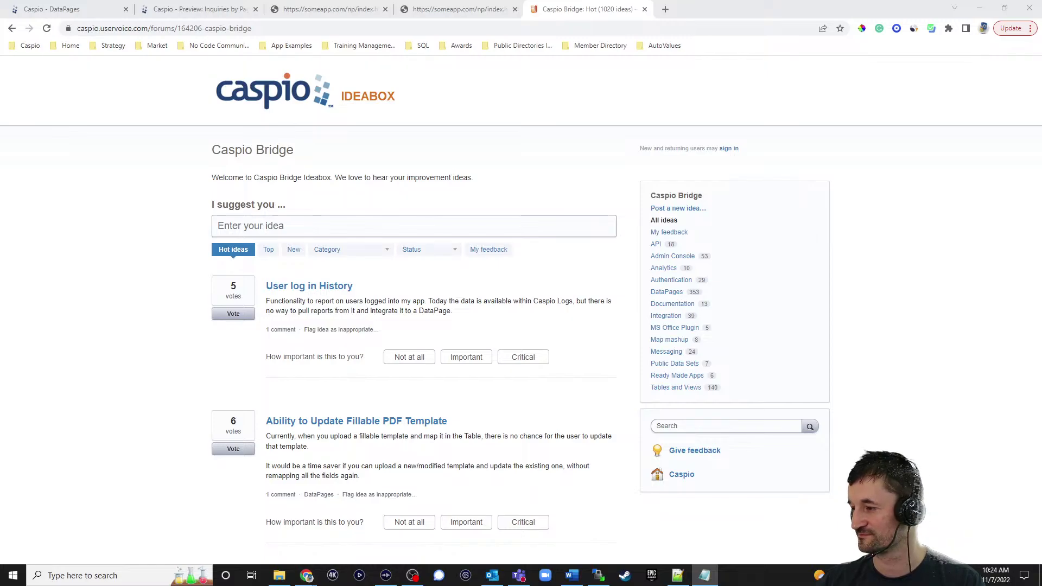
key(alt+Tab)
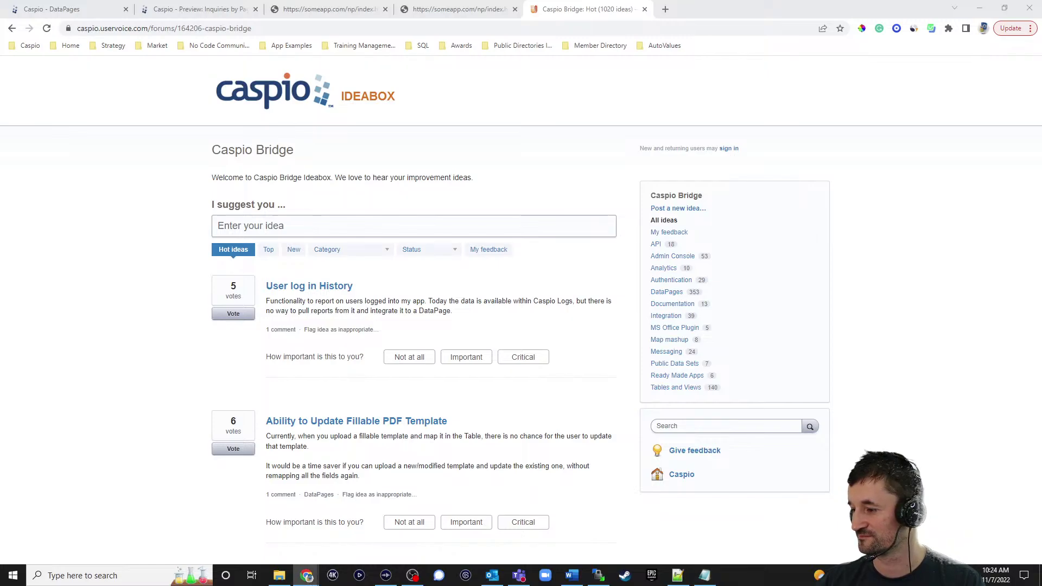
key(alt+Tab)
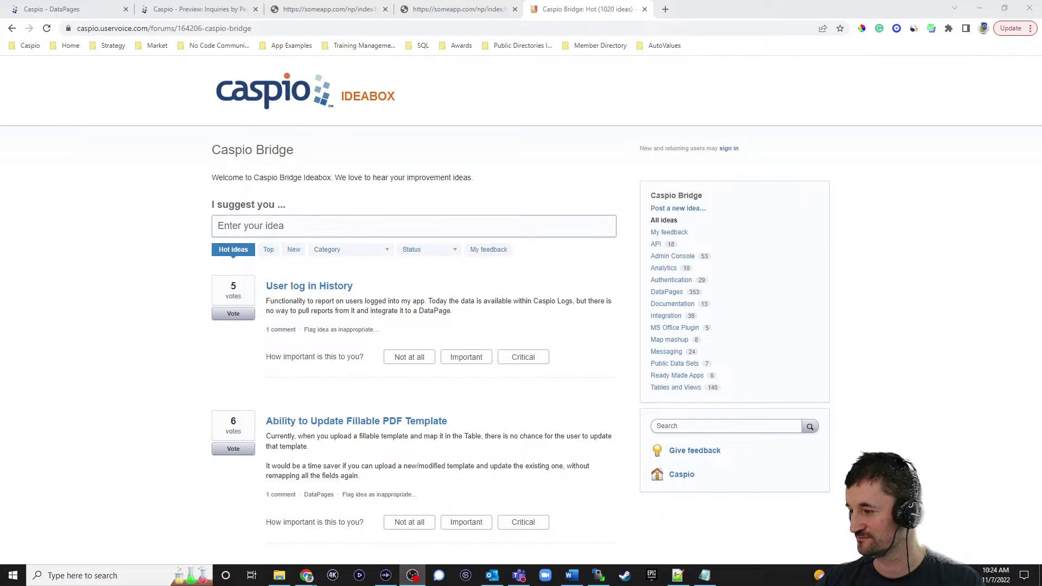